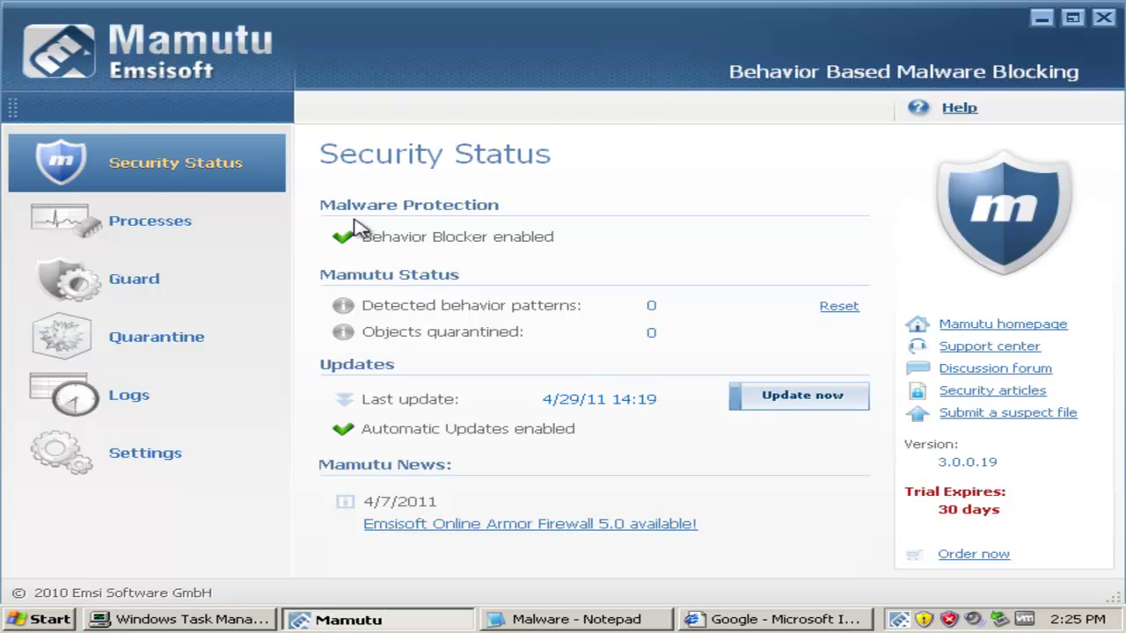
Examine the running processes in Mamutu and their monitored status through the end of the process list
{"action": "left_click", "coordinate": [143, 221]}
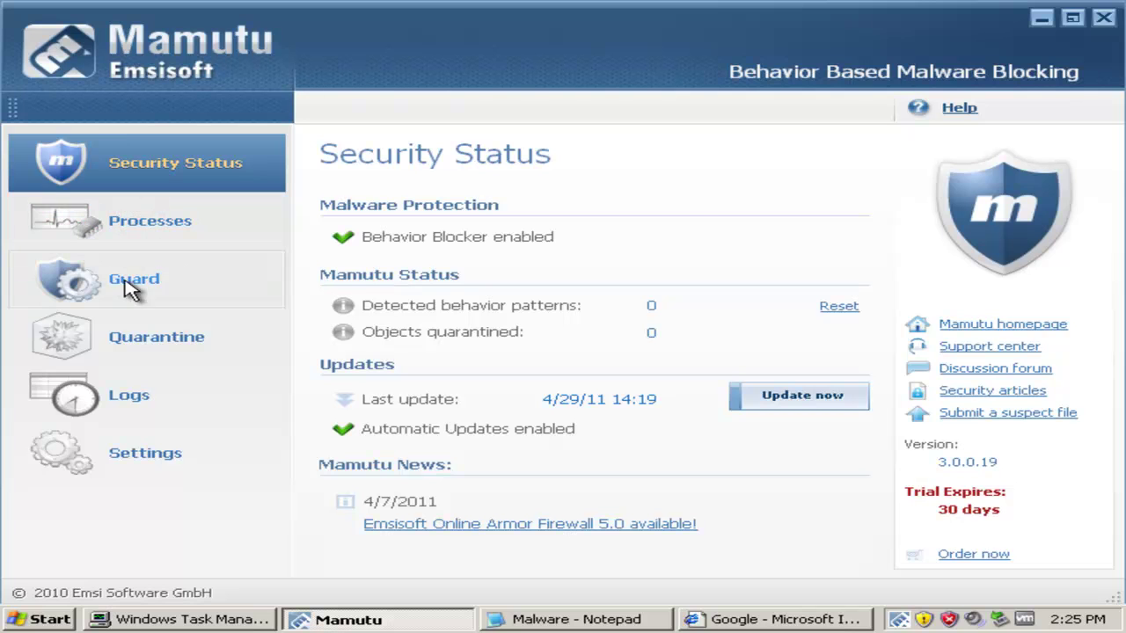
{"action": "left_click", "coordinate": [179, 231]}
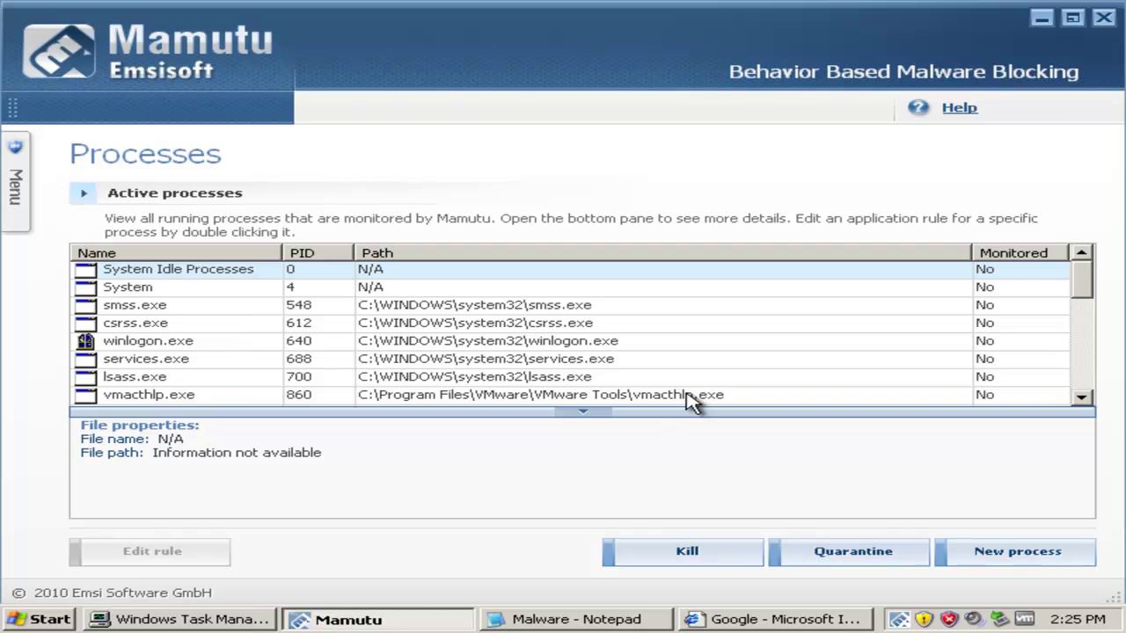
{"action": "left_click_drag", "start_coordinate": [1089, 290], "coordinate": [1075, 394]}
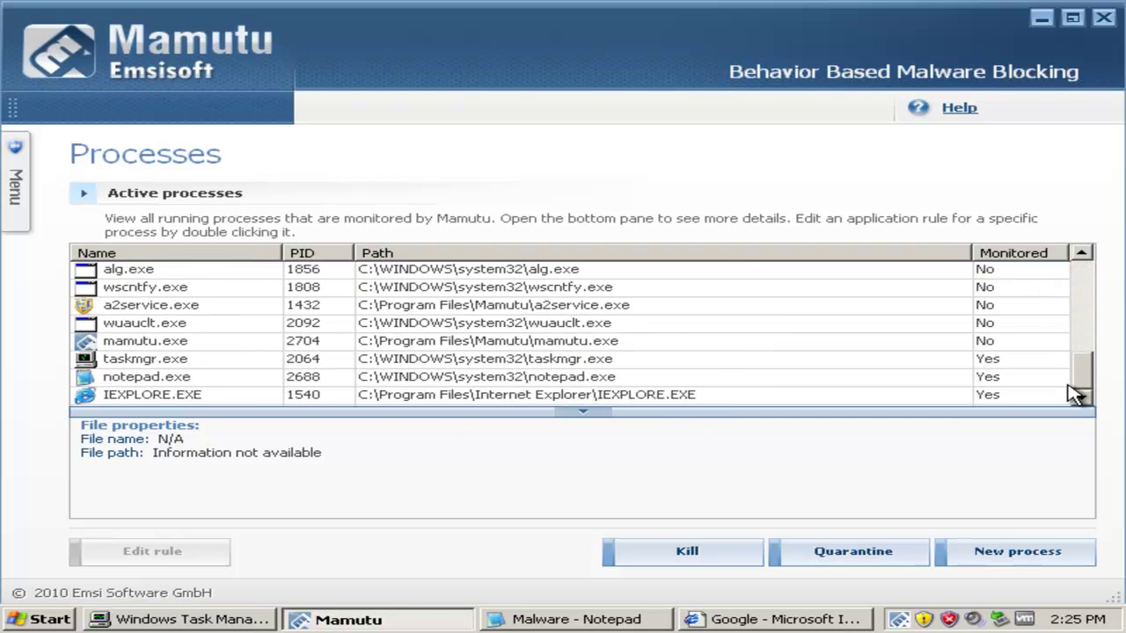
Review the Guard's Behavior Blocker and Alerts options and its application rules
{"action": "mouse_move", "coordinate": [14, 185]}
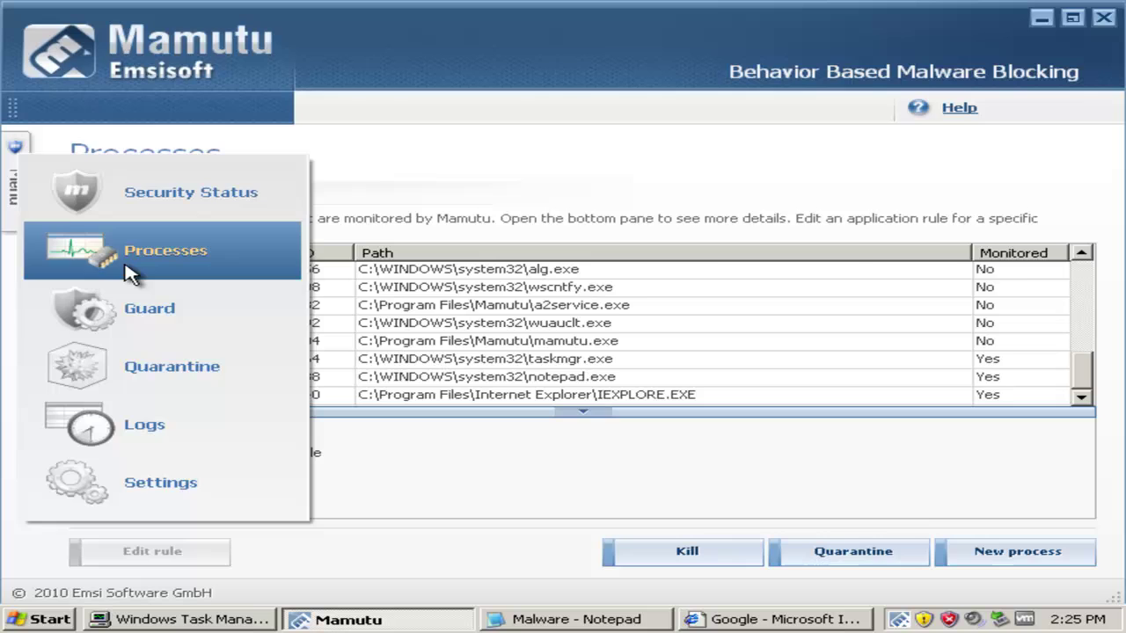
{"action": "left_click", "coordinate": [121, 330]}
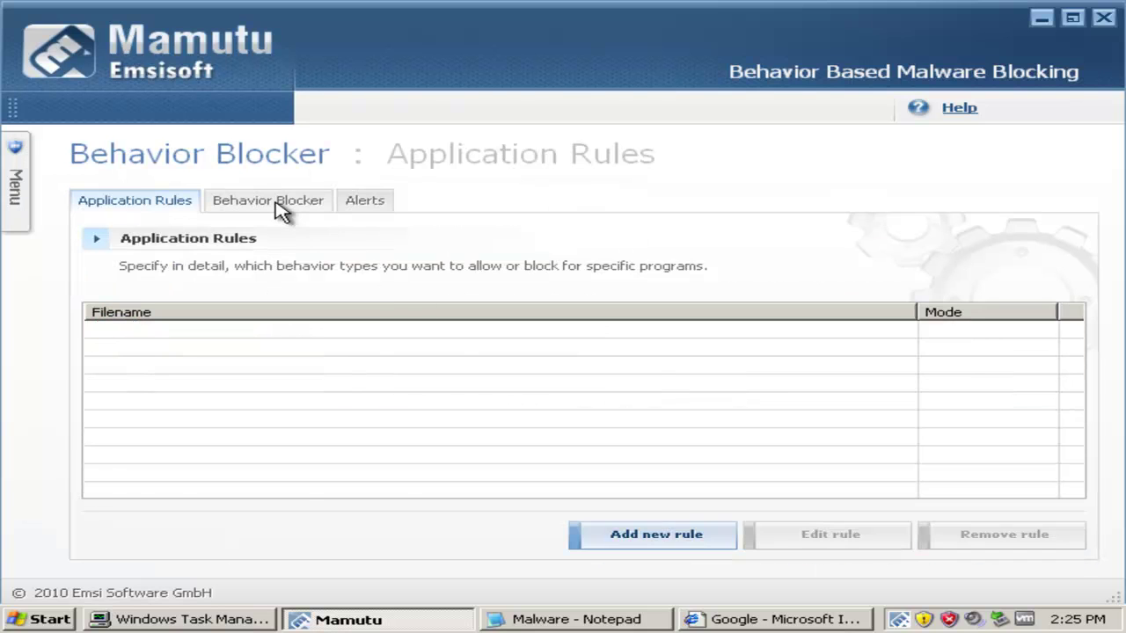
{"action": "left_click", "coordinate": [274, 204]}
{"action": "left_click", "coordinate": [360, 210]}
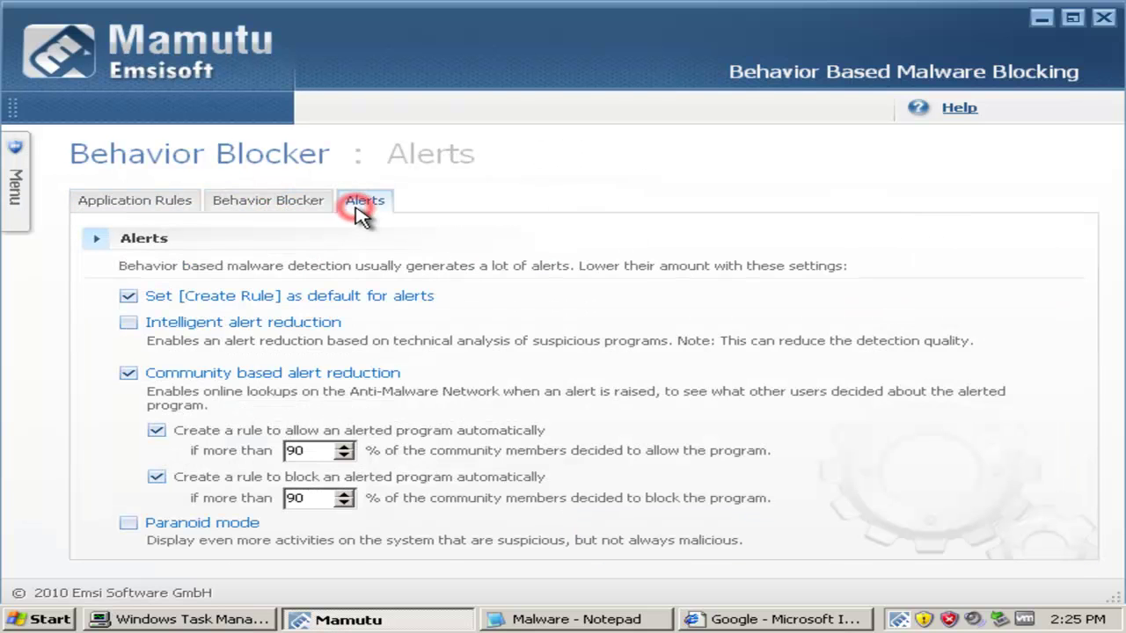
{"action": "left_click", "coordinate": [139, 205]}
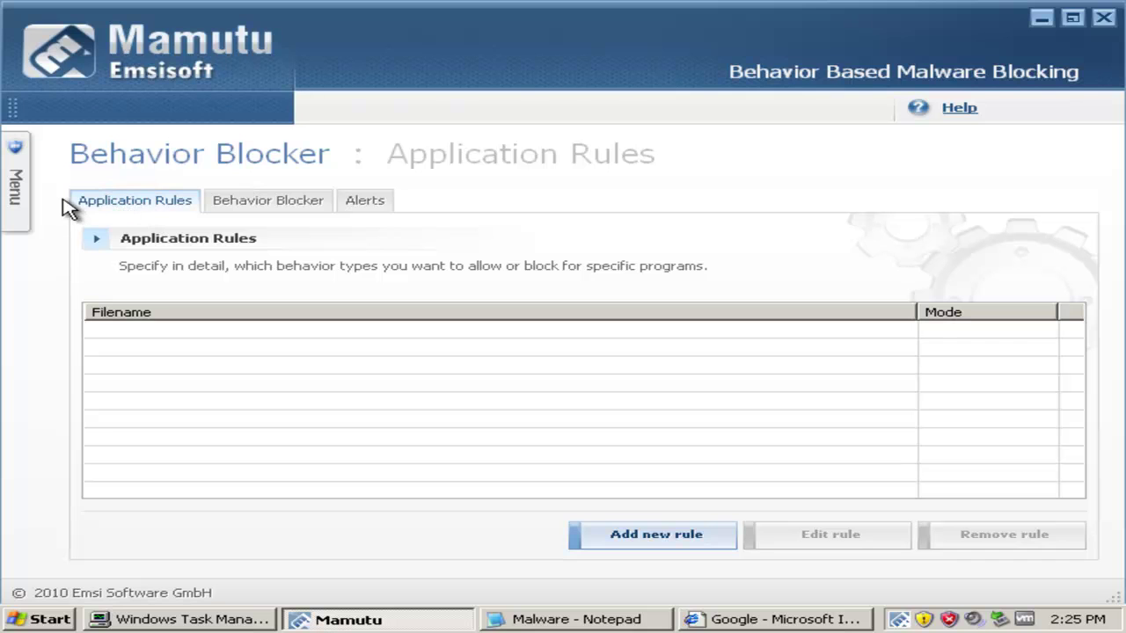
Look over Mamutu's Quarantine list and the Behavior Blocker log
{"action": "mouse_move", "coordinate": [26, 205]}
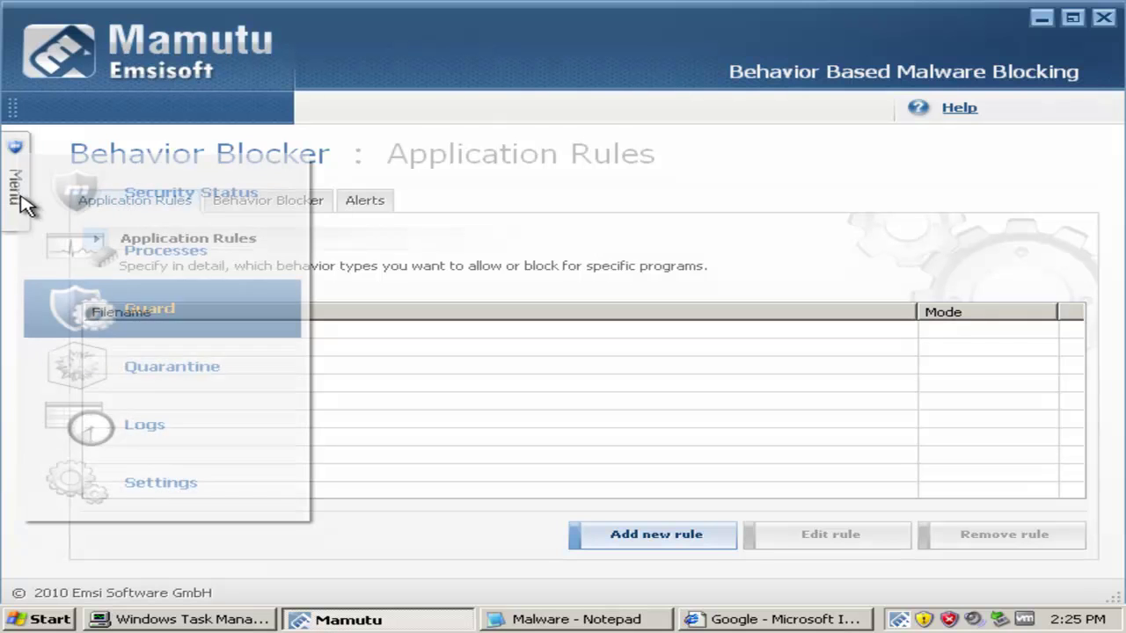
{"action": "left_click", "coordinate": [139, 368]}
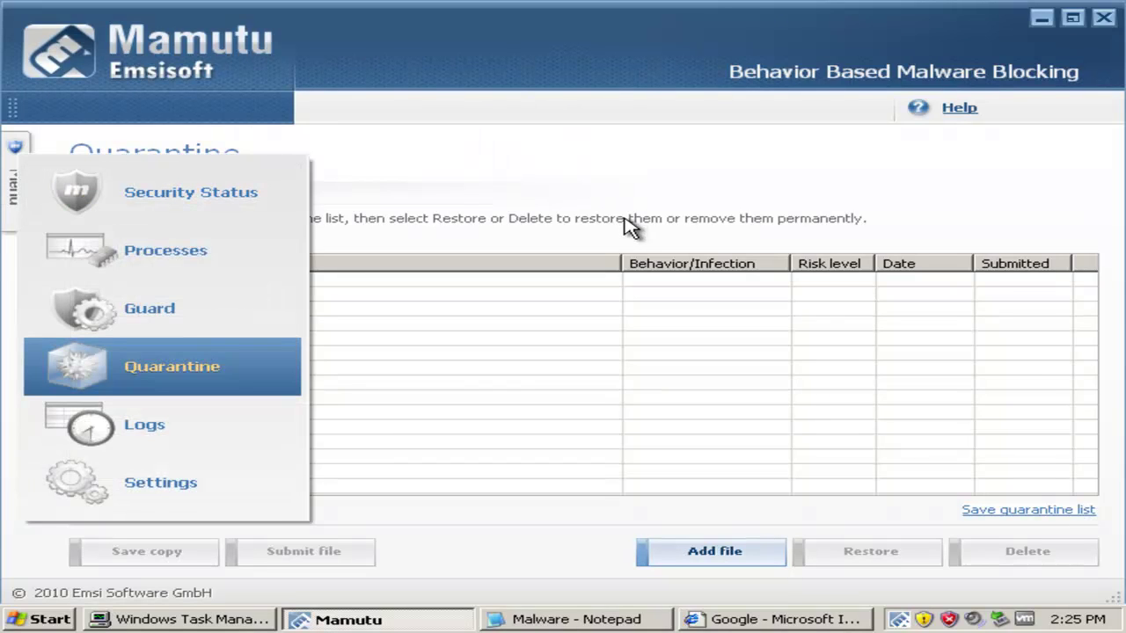
{"action": "left_click", "coordinate": [166, 429]}
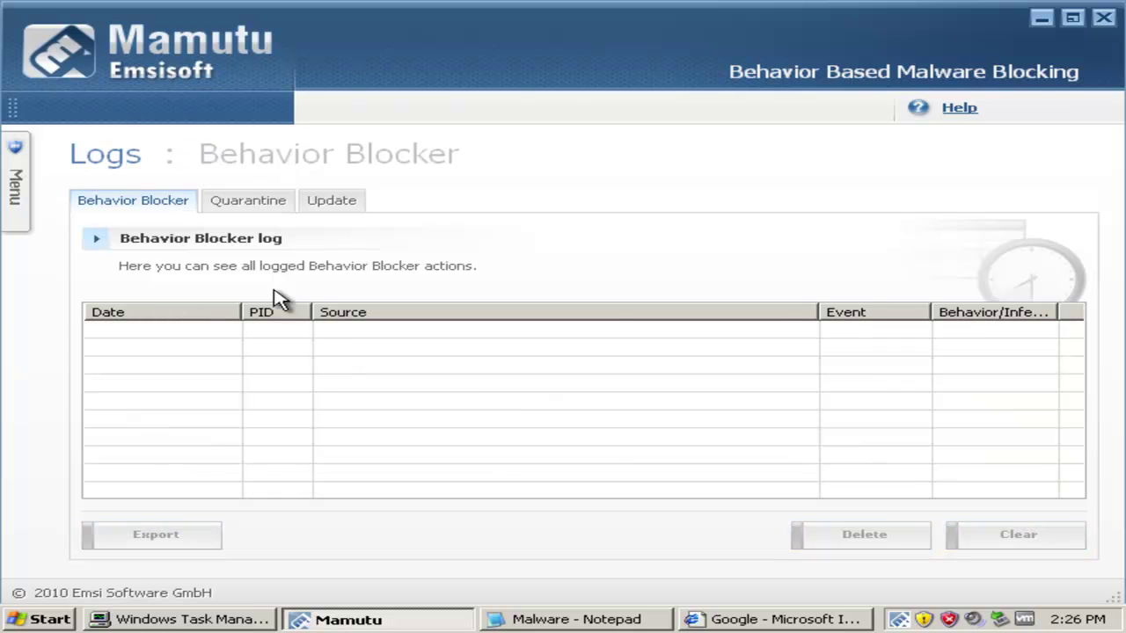
Review Mamutu's General, Notify, Logging and Permissions settings and return to the Security Status overview
{"action": "left_click", "coordinate": [19, 203]}
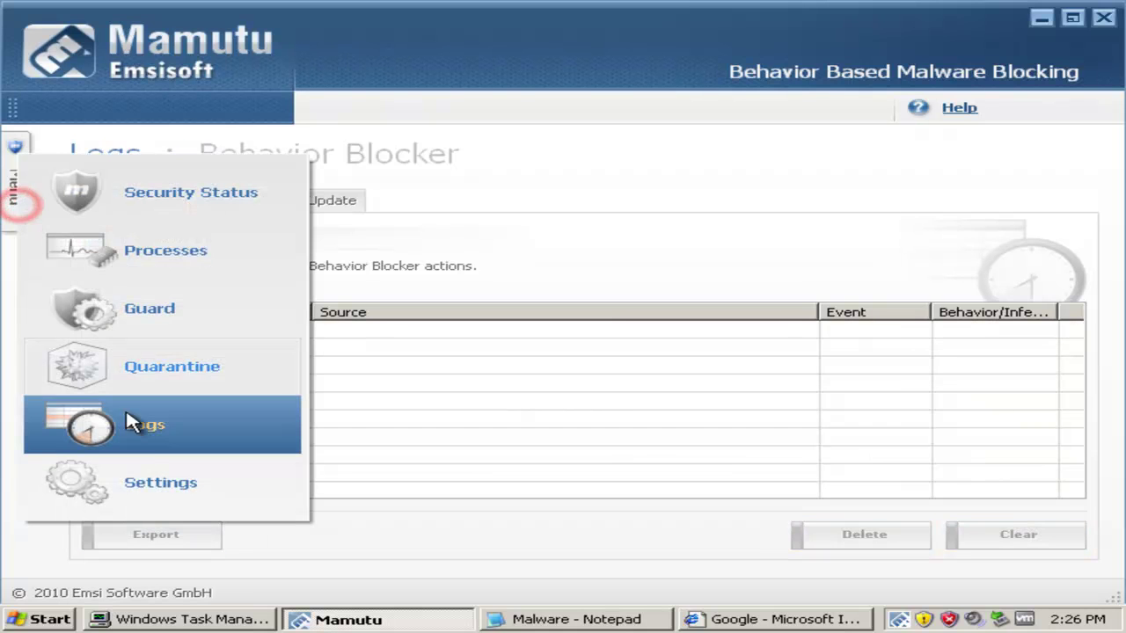
{"action": "left_click", "coordinate": [134, 480]}
{"action": "left_click", "coordinate": [163, 198]}
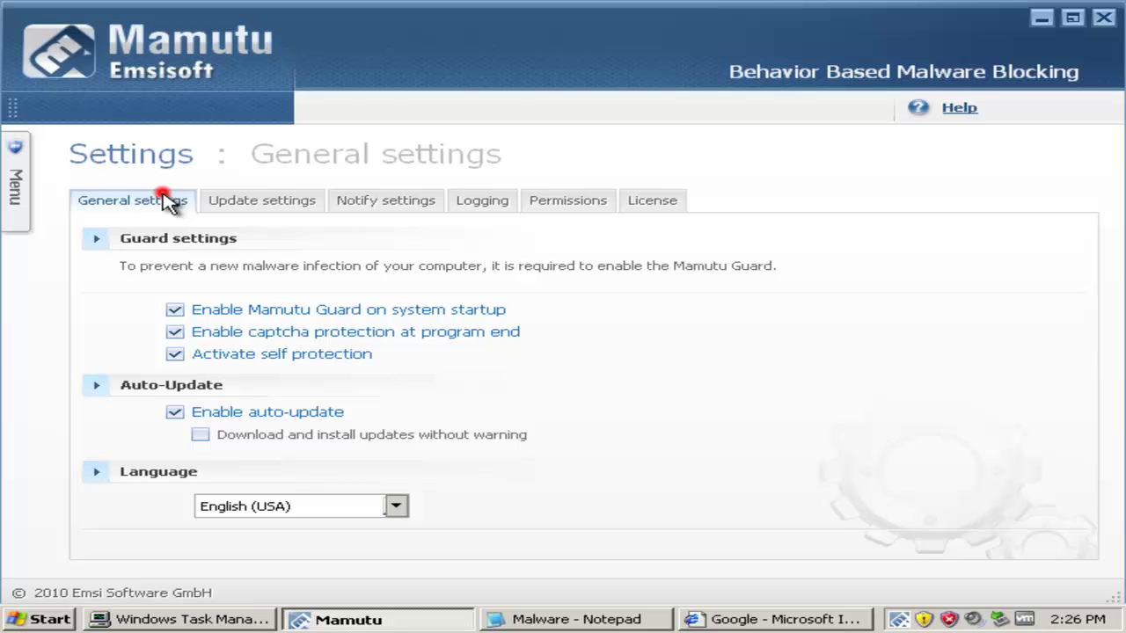
{"action": "left_click", "coordinate": [388, 205]}
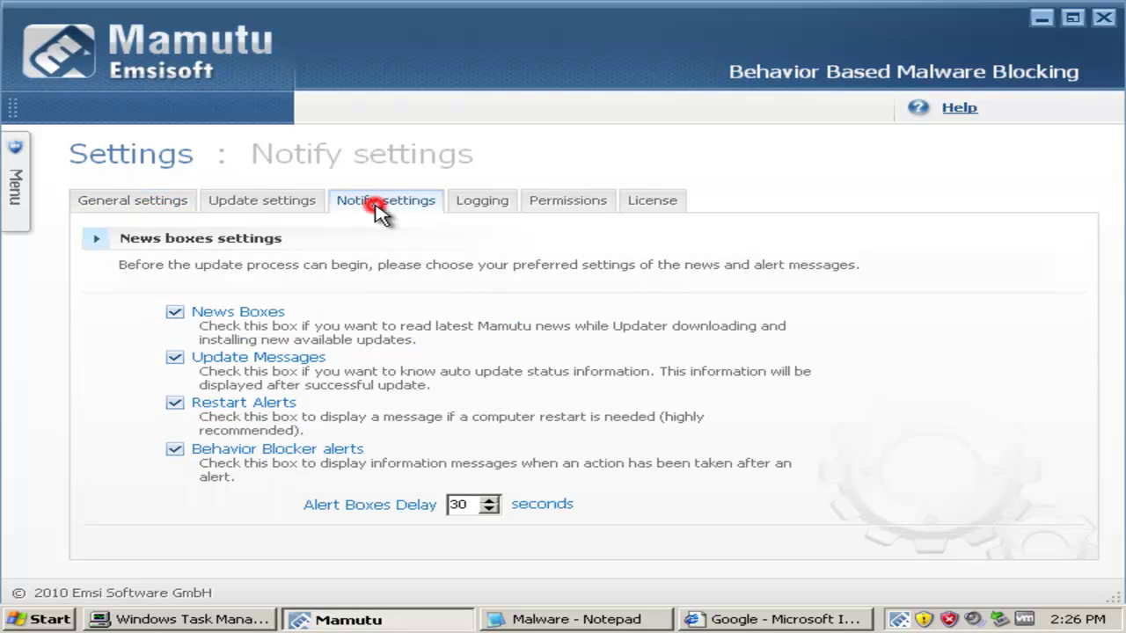
{"action": "left_click", "coordinate": [480, 202]}
{"action": "left_click", "coordinate": [576, 202]}
{"action": "mouse_move", "coordinate": [21, 155]}
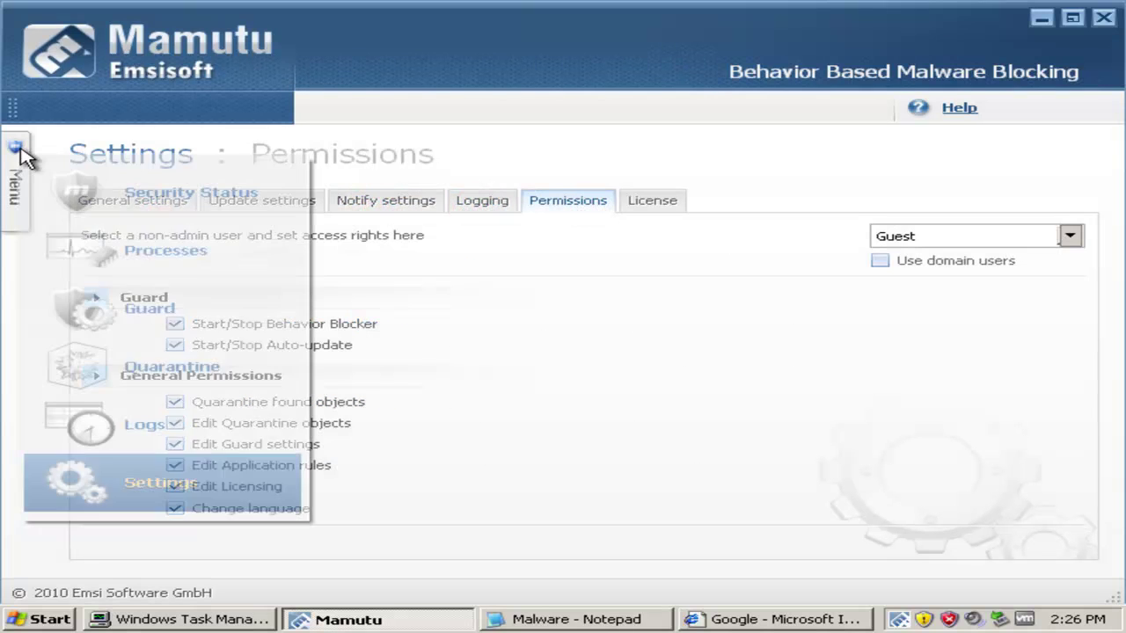
{"action": "left_click", "coordinate": [124, 192]}
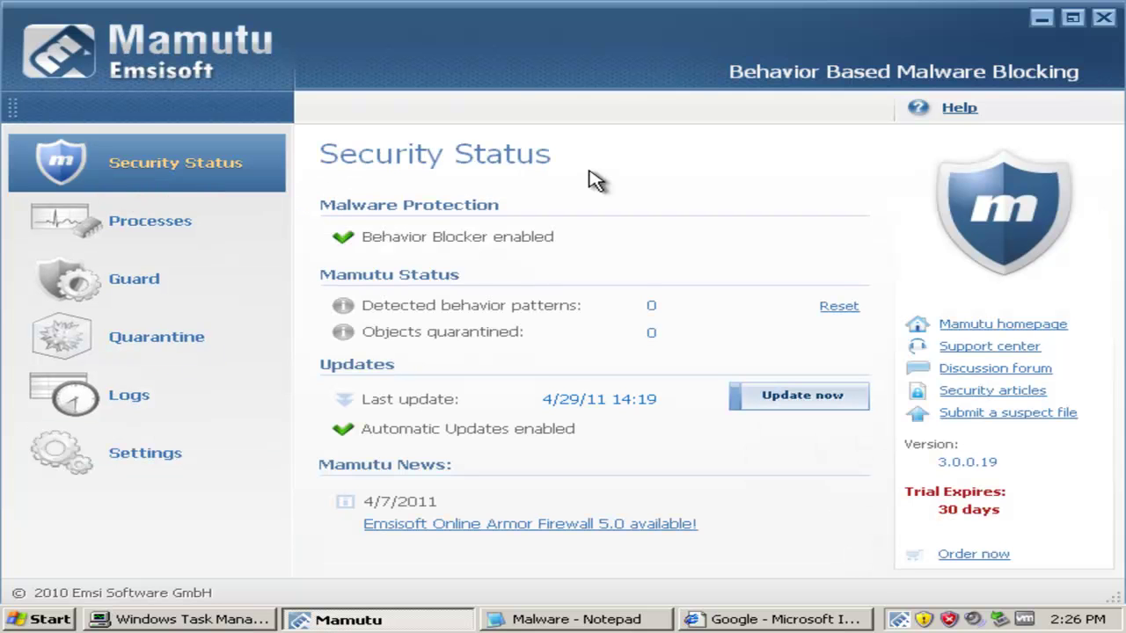
Minimize Mamutu, and check the running processes in Windows Task Manager before closing it
{"action": "left_click", "coordinate": [1039, 19]}
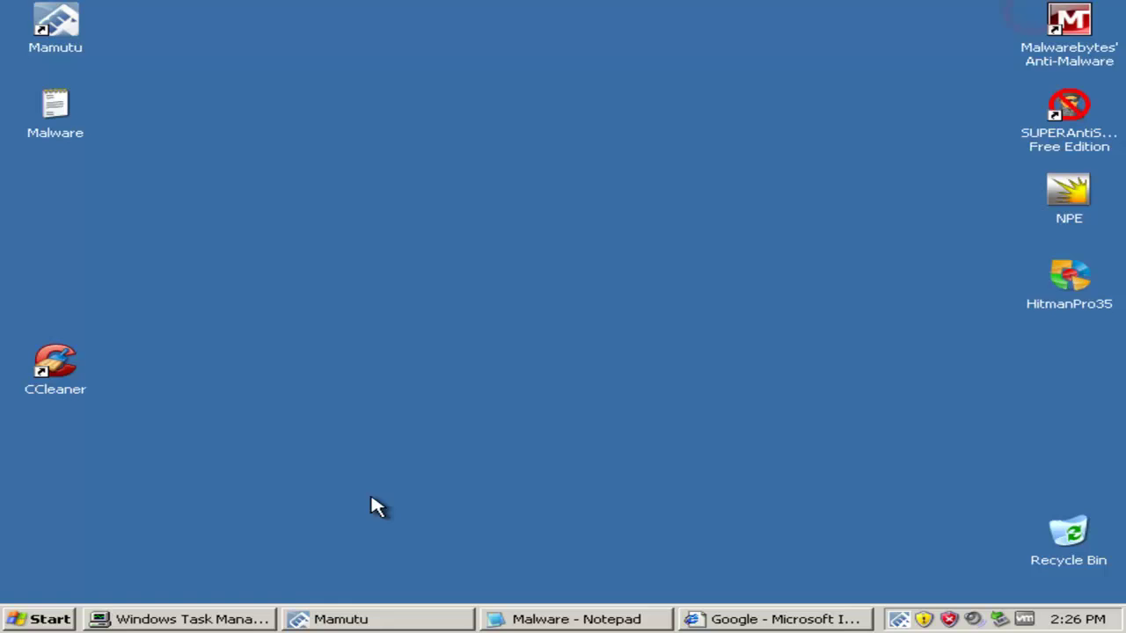
{"action": "left_click", "coordinate": [226, 619]}
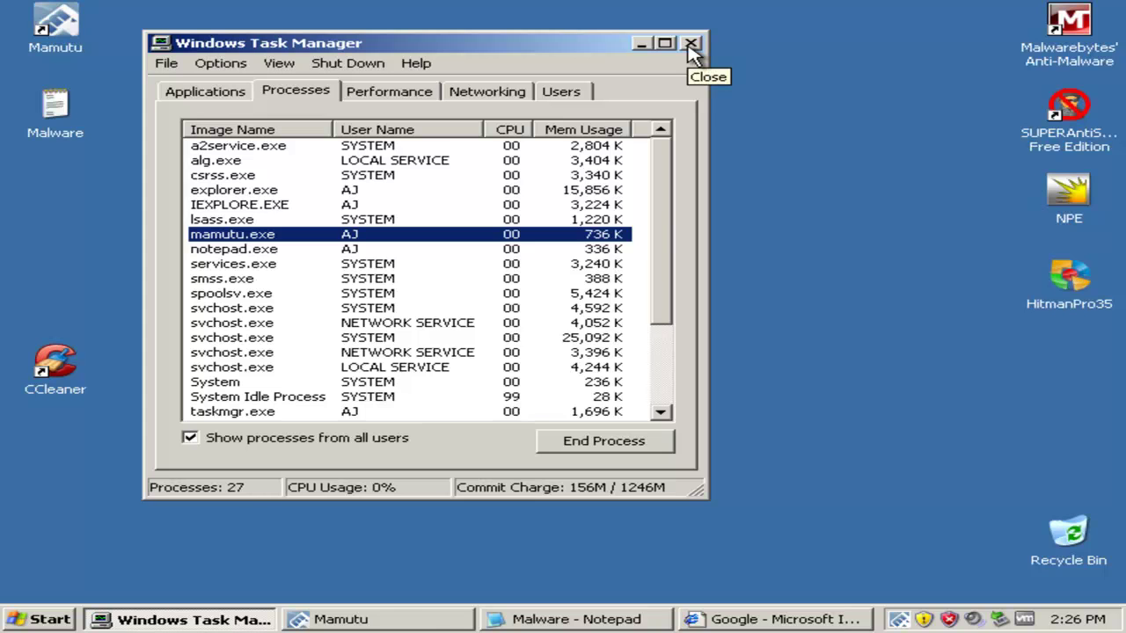
{"action": "left_click", "coordinate": [691, 44]}
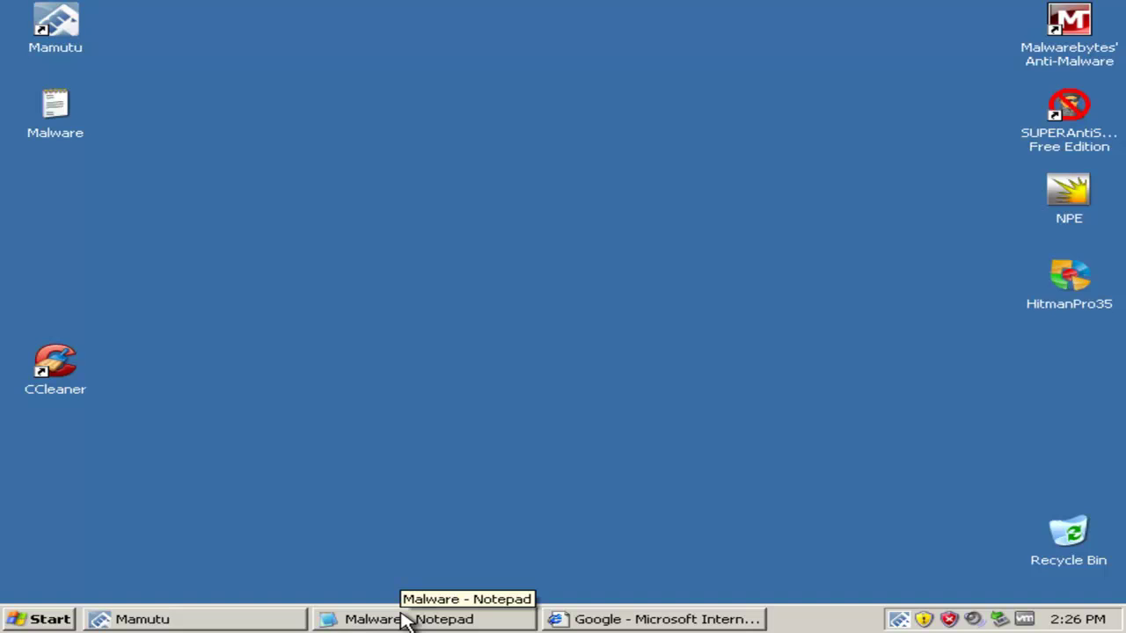
Copy the first link (rk18.exe) from the Malware text file in Notepad and open it in Internet Explorer
{"action": "left_click", "coordinate": [404, 620]}
{"action": "left_click", "coordinate": [652, 620]}
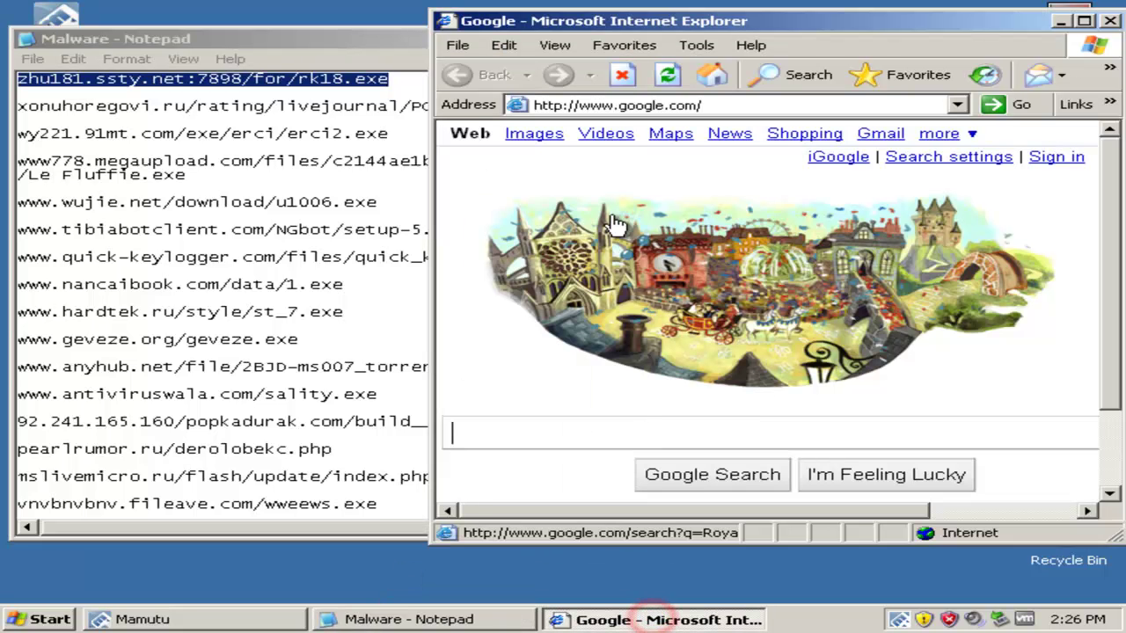
{"action": "right_click", "coordinate": [315, 78]}
{"action": "left_click", "coordinate": [357, 132]}
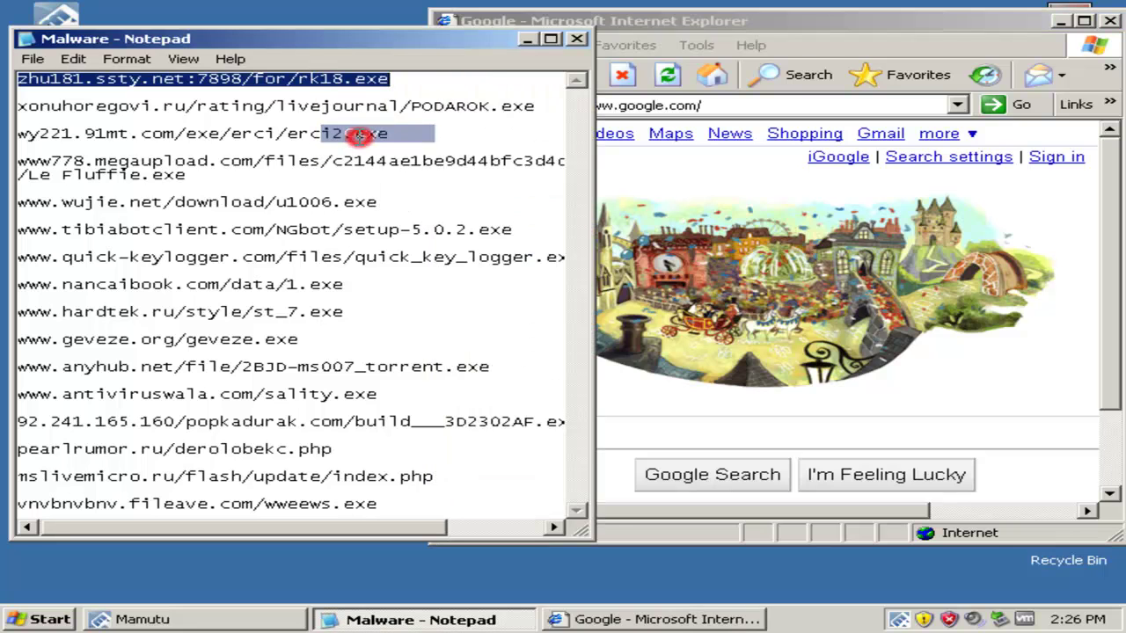
{"action": "left_click", "coordinate": [745, 106]}
{"action": "right_click", "coordinate": [744, 106]}
{"action": "left_click", "coordinate": [798, 181]}
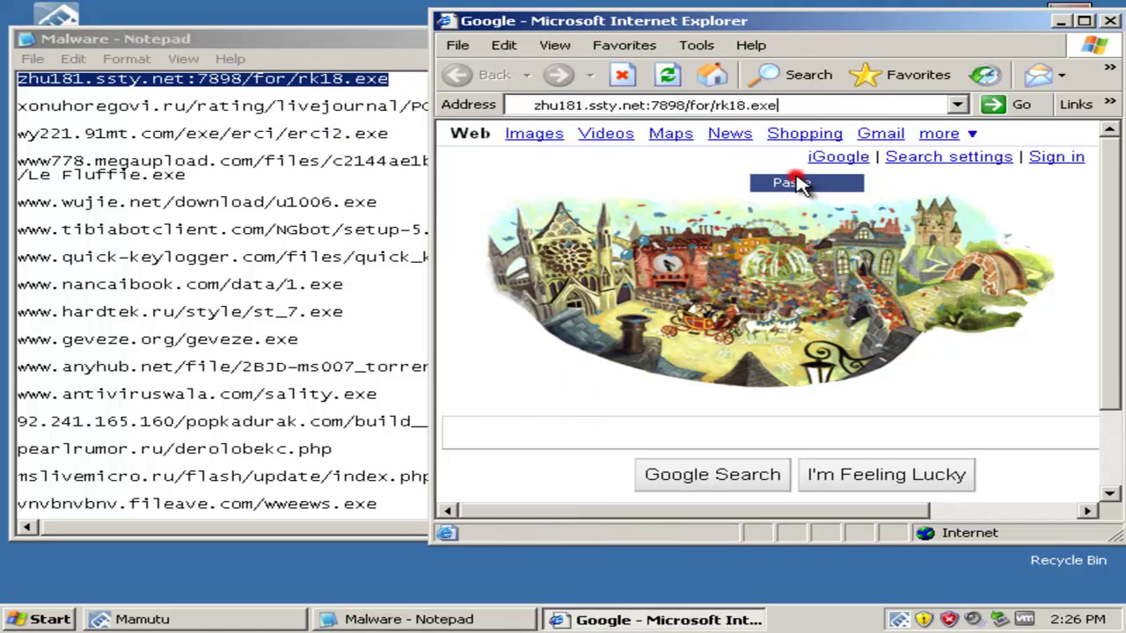
{"action": "key", "text": "Return"}
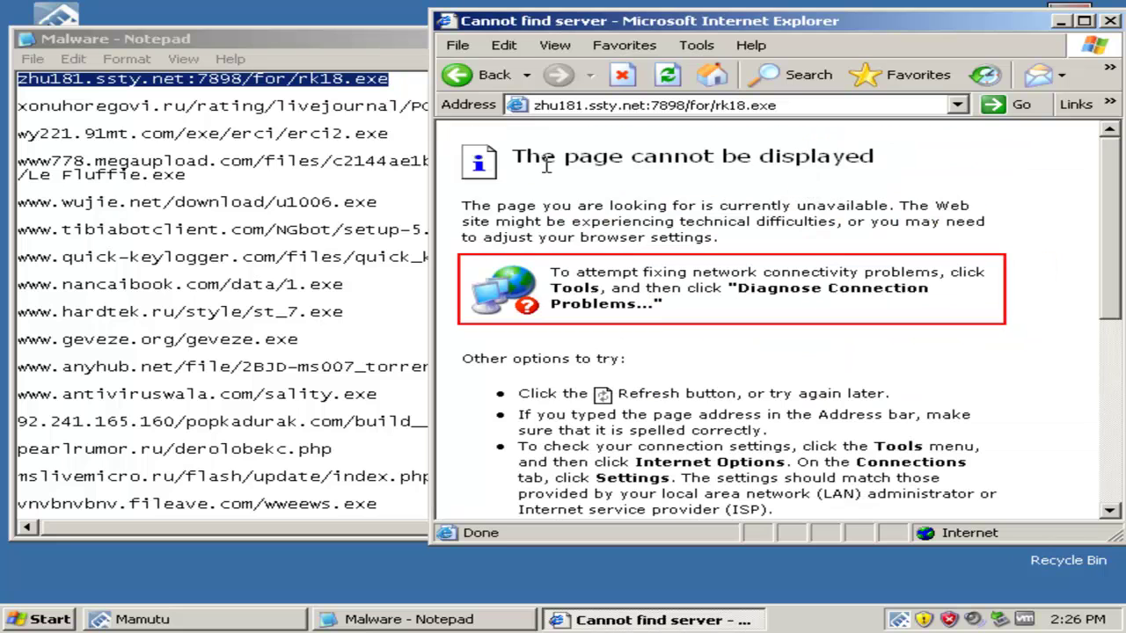
Copy the second link (PODAROK.exe) from the Malware text file and open it in Internet Explorer
{"action": "left_click", "coordinate": [360, 120]}
{"action": "double_click", "coordinate": [334, 110]}
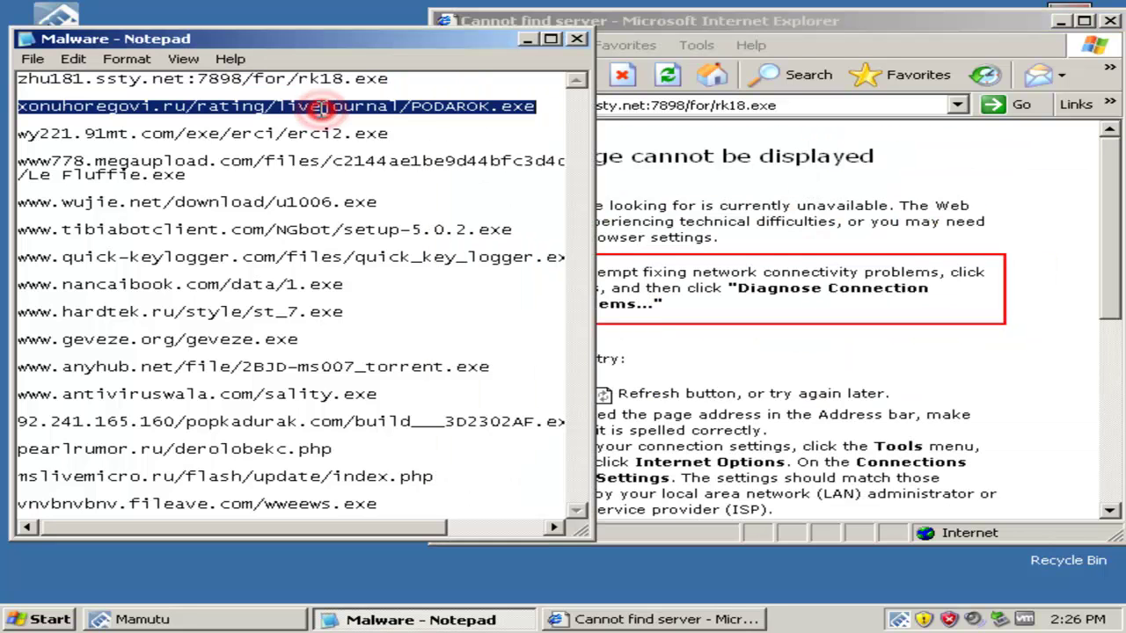
{"action": "right_click", "coordinate": [324, 113]}
{"action": "left_click", "coordinate": [363, 166]}
{"action": "left_click", "coordinate": [747, 106]}
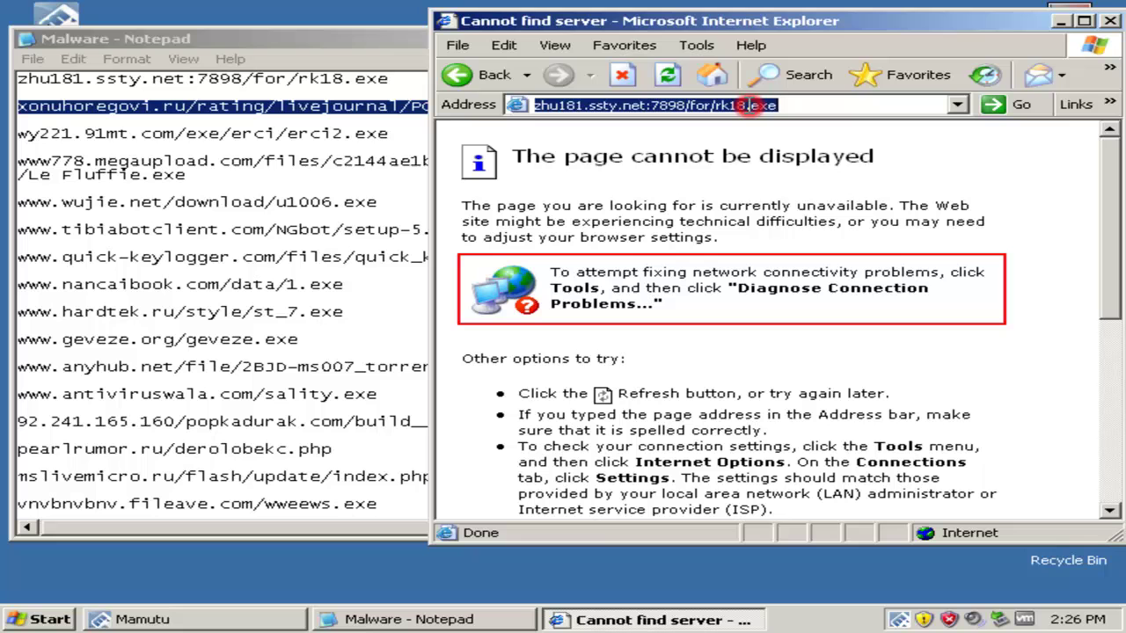
{"action": "right_click", "coordinate": [750, 106]}
{"action": "left_click", "coordinate": [808, 180]}
{"action": "key", "text": "Return"}
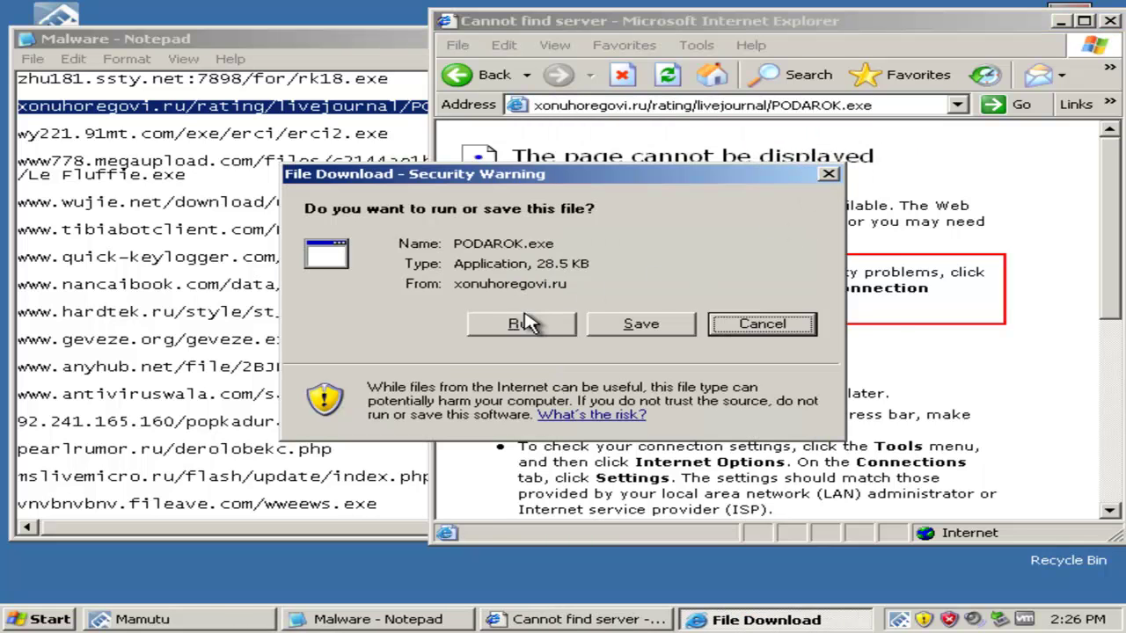
Run the downloaded PODAROK.exe and close the blank Notepad window
{"action": "left_click", "coordinate": [467, 325]}
{"action": "left_click", "coordinate": [675, 329]}
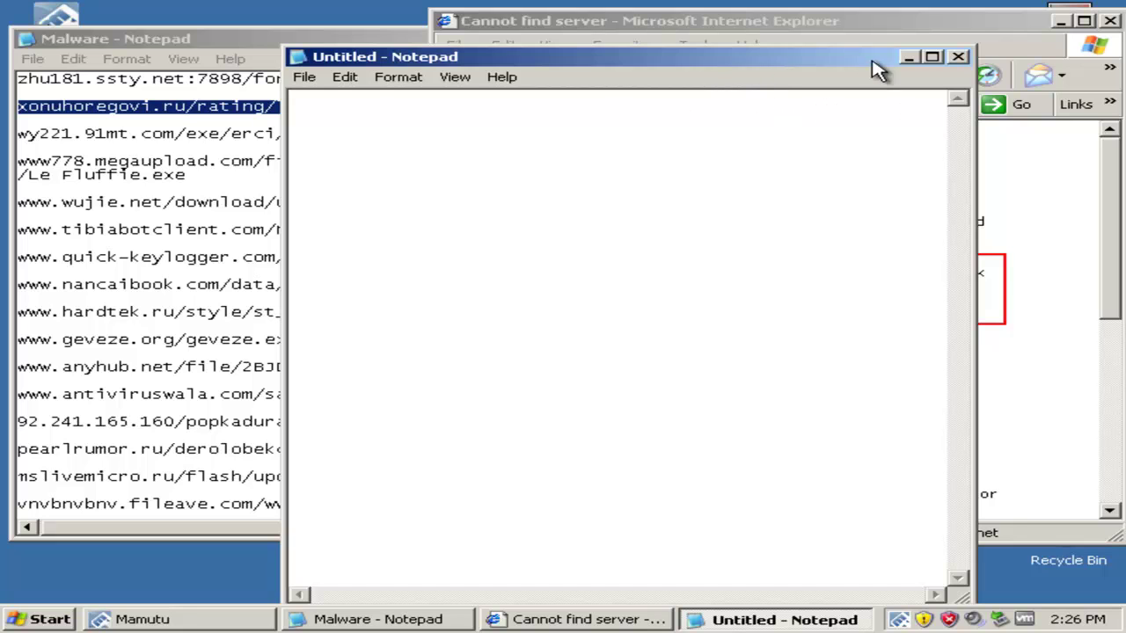
{"action": "left_click", "coordinate": [958, 57]}
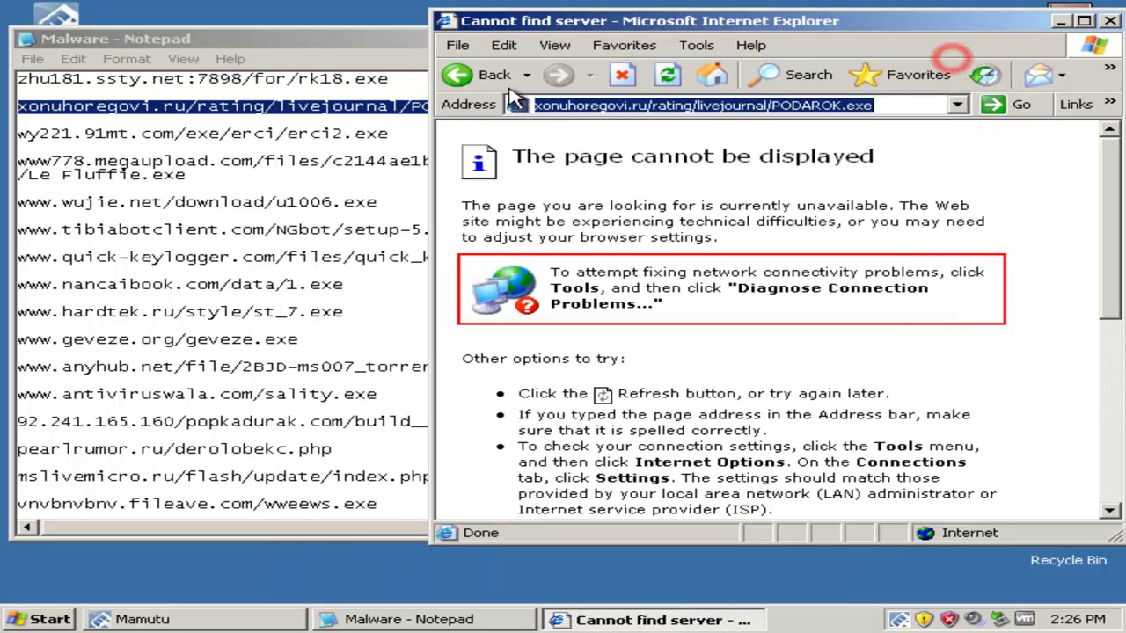
Copy the third link (erci2.exe) from the Malware text file and open it in Internet Explorer
{"action": "left_click", "coordinate": [260, 130]}
{"action": "double_click", "coordinate": [252, 134]}
{"action": "right_click", "coordinate": [256, 135]}
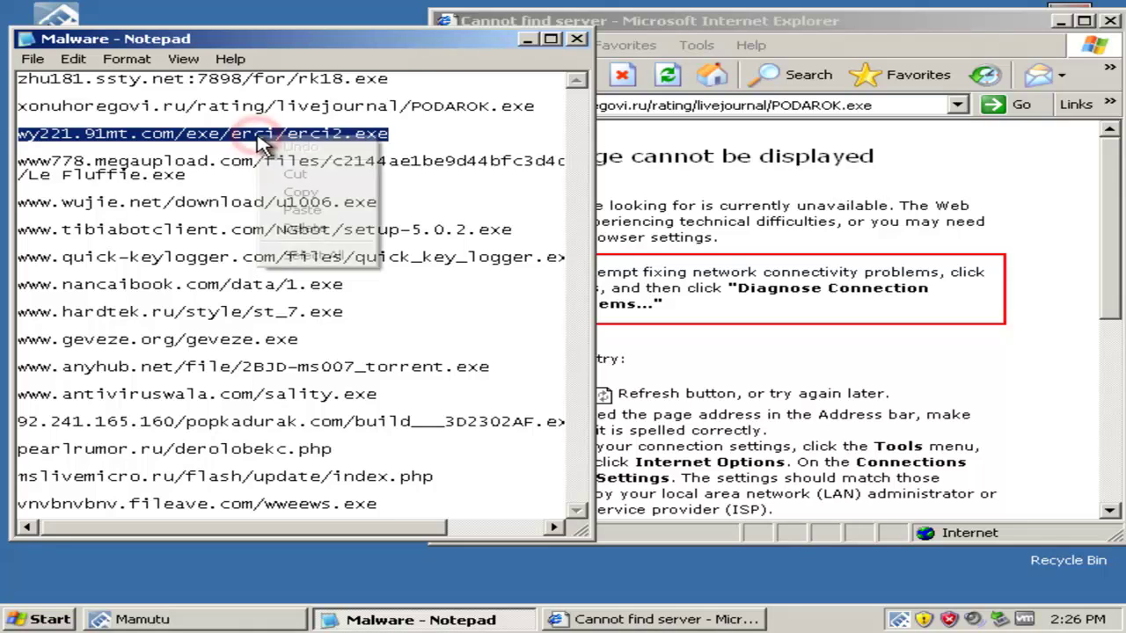
{"action": "left_click", "coordinate": [299, 192]}
{"action": "left_click", "coordinate": [713, 104]}
{"action": "left_click", "coordinate": [714, 104]}
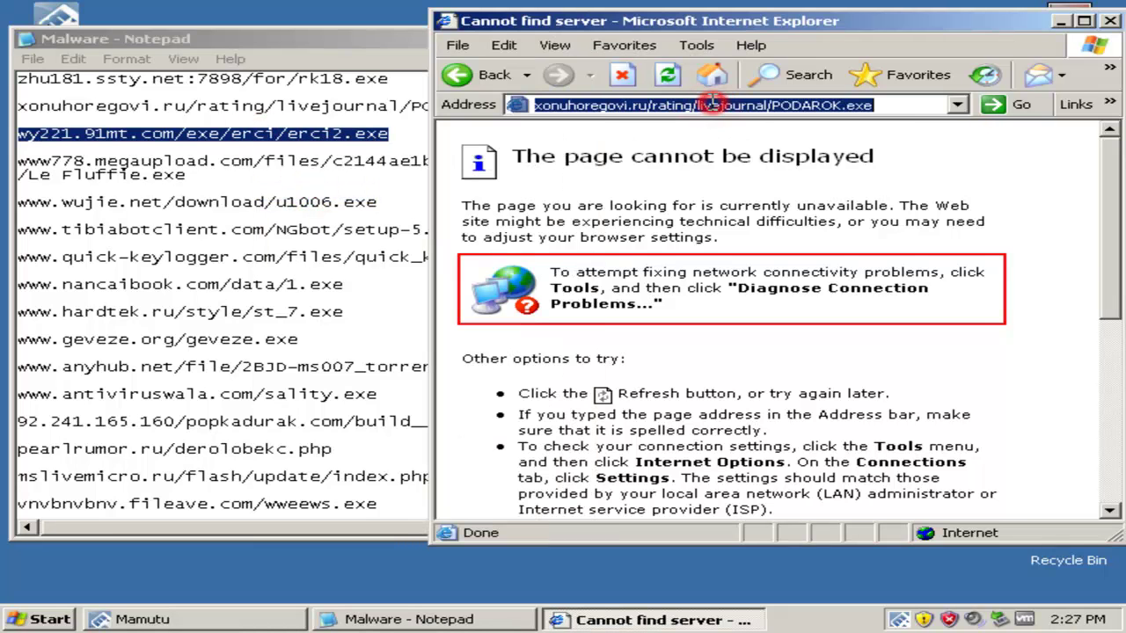
{"action": "right_click", "coordinate": [714, 104]}
{"action": "left_click", "coordinate": [755, 176]}
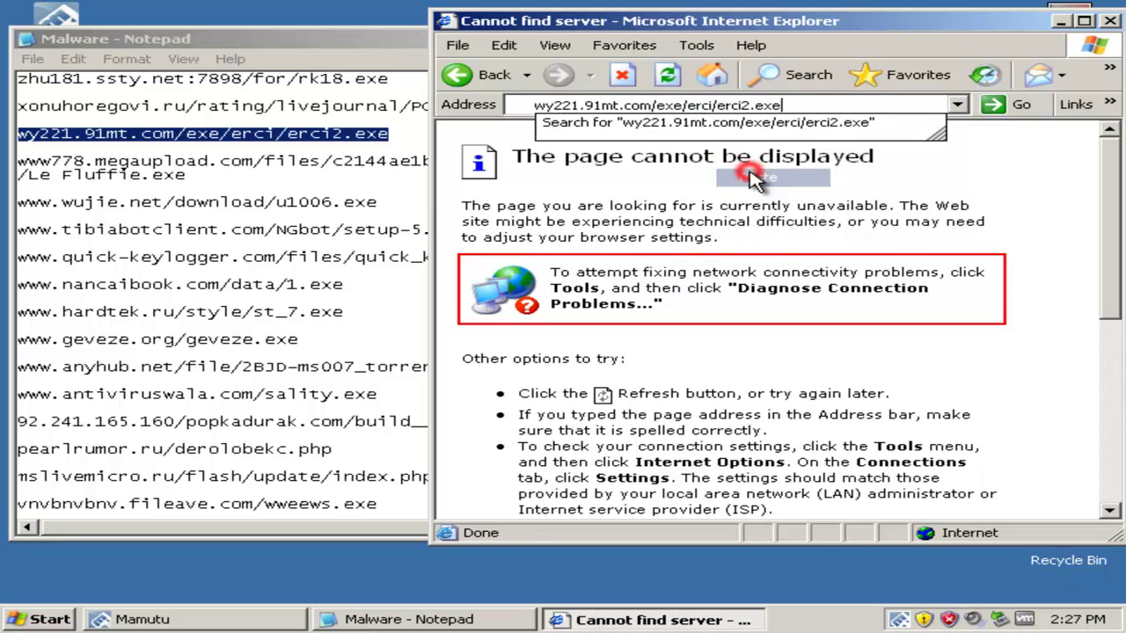
{"action": "key", "text": "Return"}
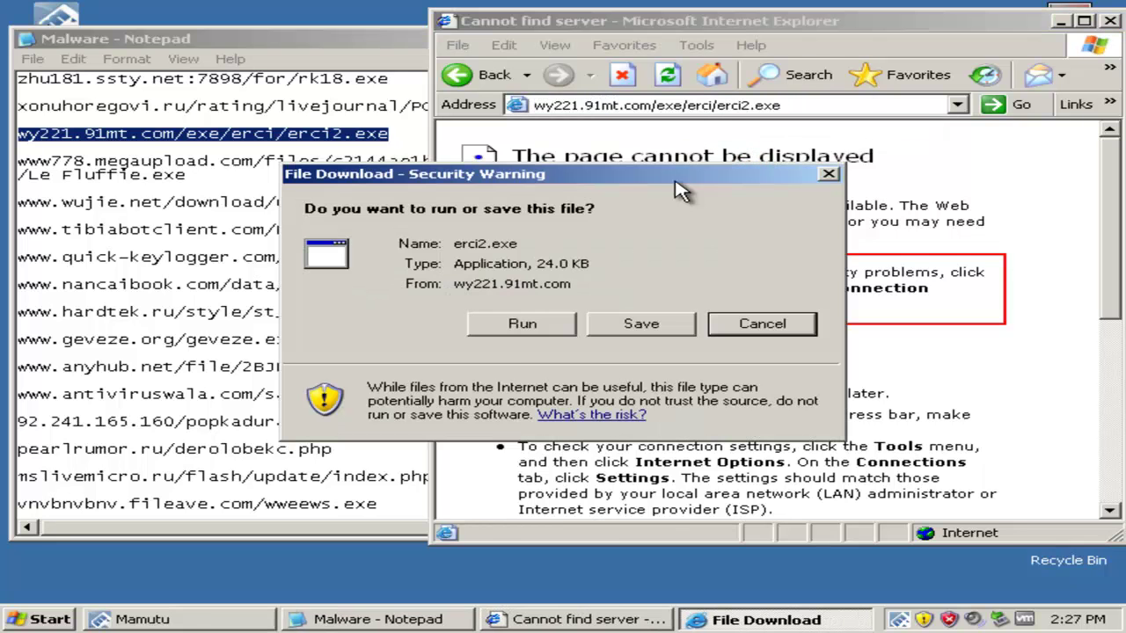
Run the downloaded erci2.exe, ignoring the first MS-DOS Subsystem error for ttplay.exe and terminating the program at the second
{"action": "left_click", "coordinate": [523, 325]}
{"action": "left_click", "coordinate": [658, 317]}
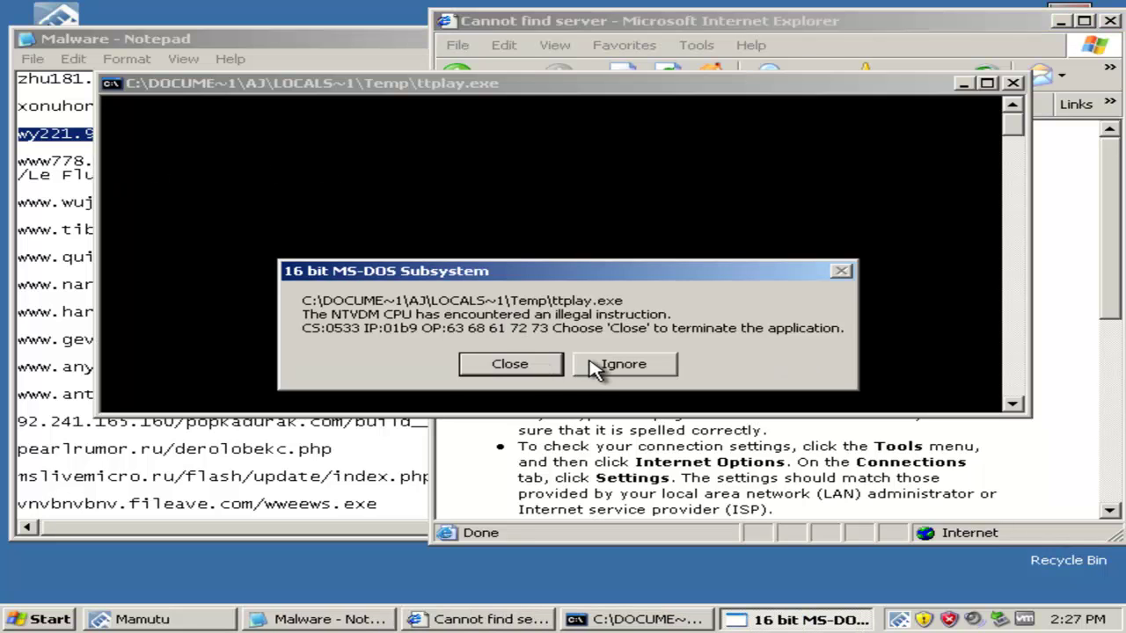
{"action": "left_click", "coordinate": [610, 368]}
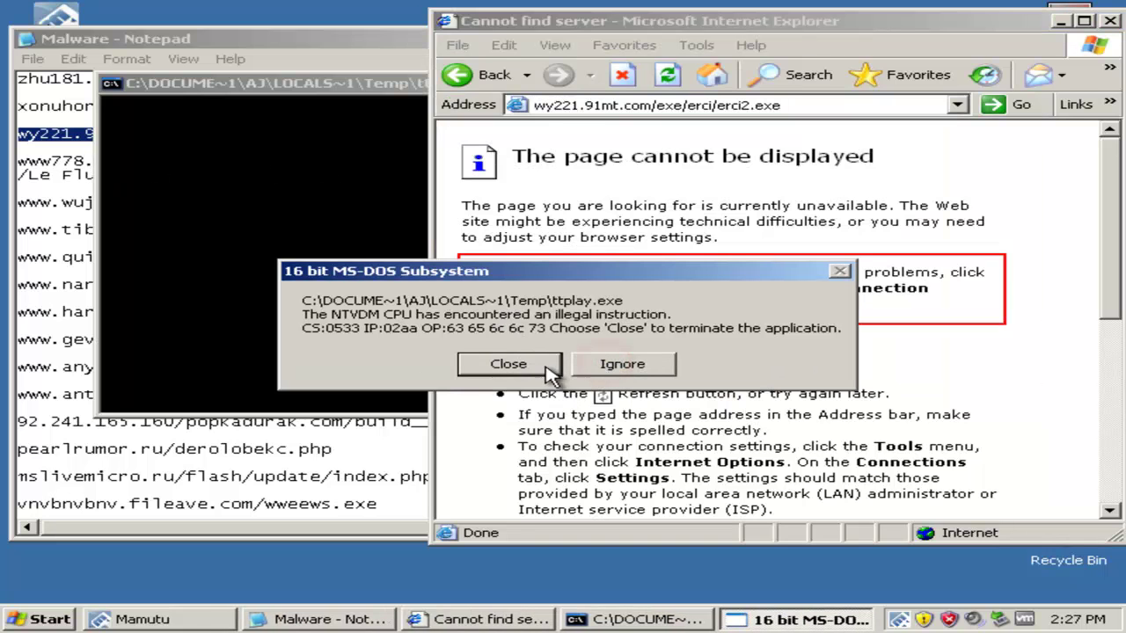
{"action": "left_click", "coordinate": [533, 366]}
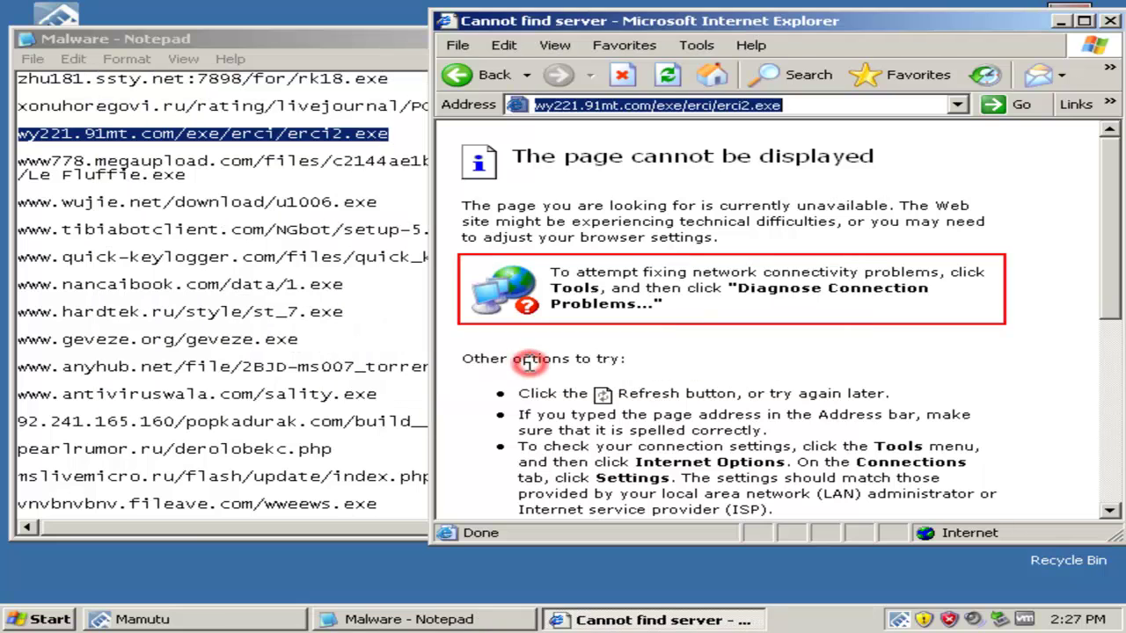
Copy the full two-line fourth link (Le Fluffie.exe) from the Malware text file and open it in Internet Explorer
{"action": "left_click", "coordinate": [234, 167]}
{"action": "double_click", "coordinate": [234, 168]}
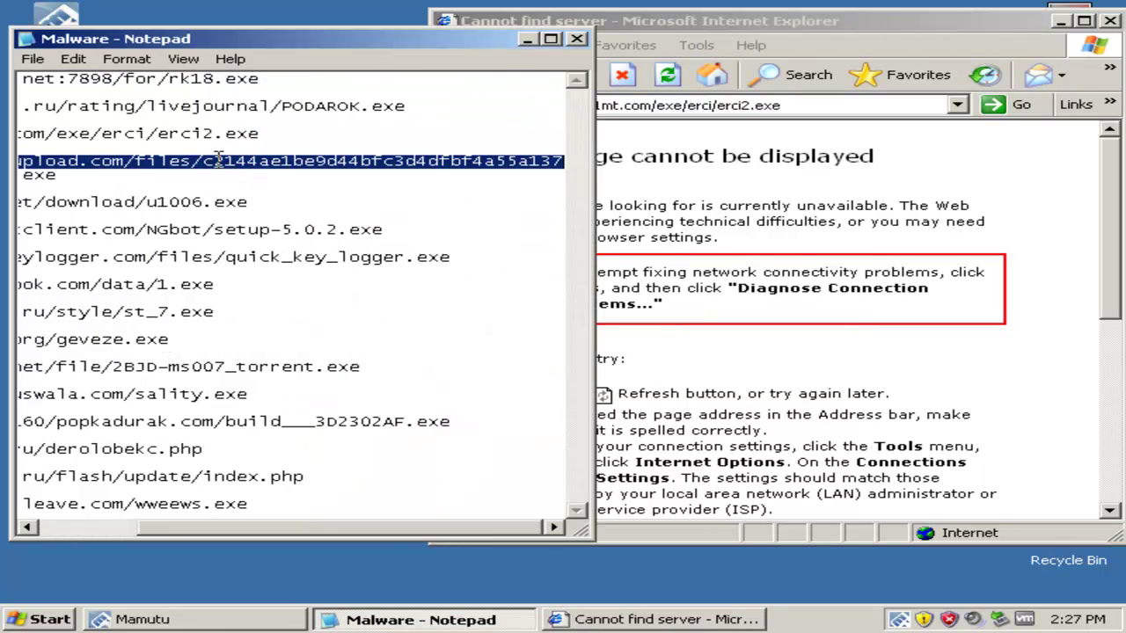
{"action": "left_click_drag", "start_coordinate": [387, 532], "coordinate": [239, 511]}
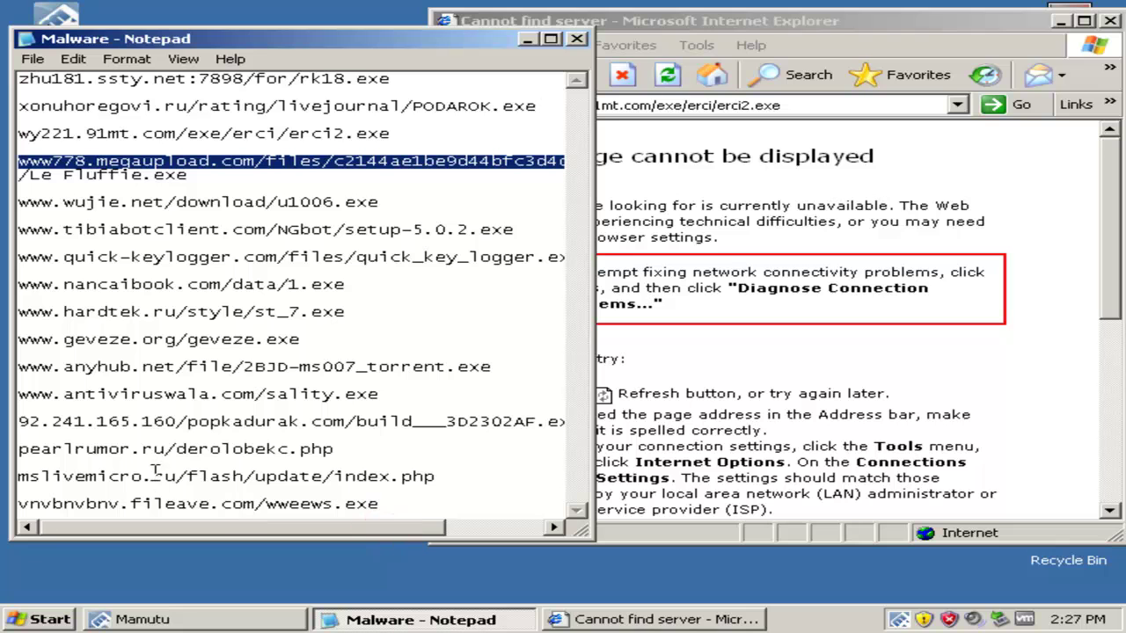
{"action": "left_click_drag", "start_coordinate": [19, 162], "coordinate": [197, 179]}
{"action": "right_click", "coordinate": [167, 174]}
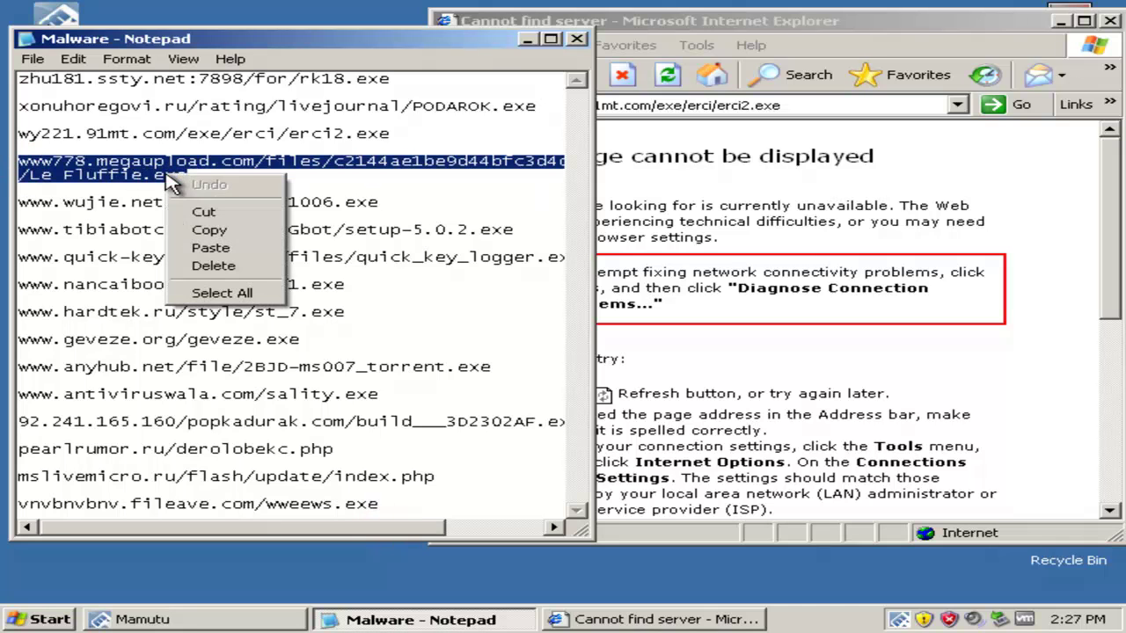
{"action": "left_click", "coordinate": [209, 229]}
{"action": "right_click", "coordinate": [766, 113]}
{"action": "left_click", "coordinate": [715, 104]}
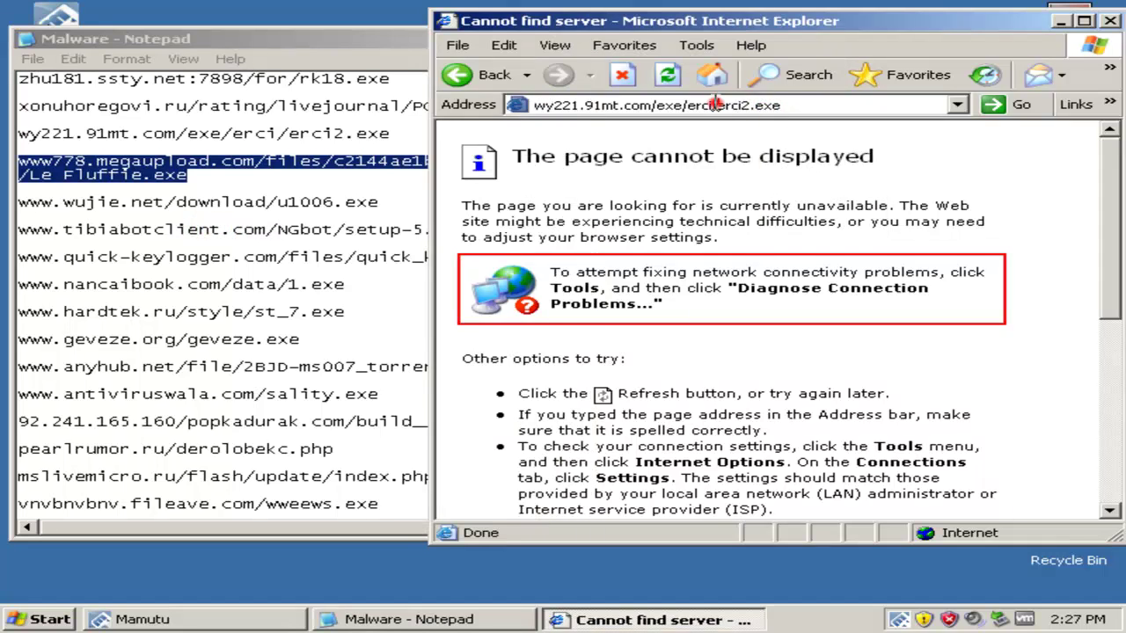
{"action": "left_click", "coordinate": [714, 104]}
{"action": "right_click", "coordinate": [722, 104]}
{"action": "left_click", "coordinate": [757, 177]}
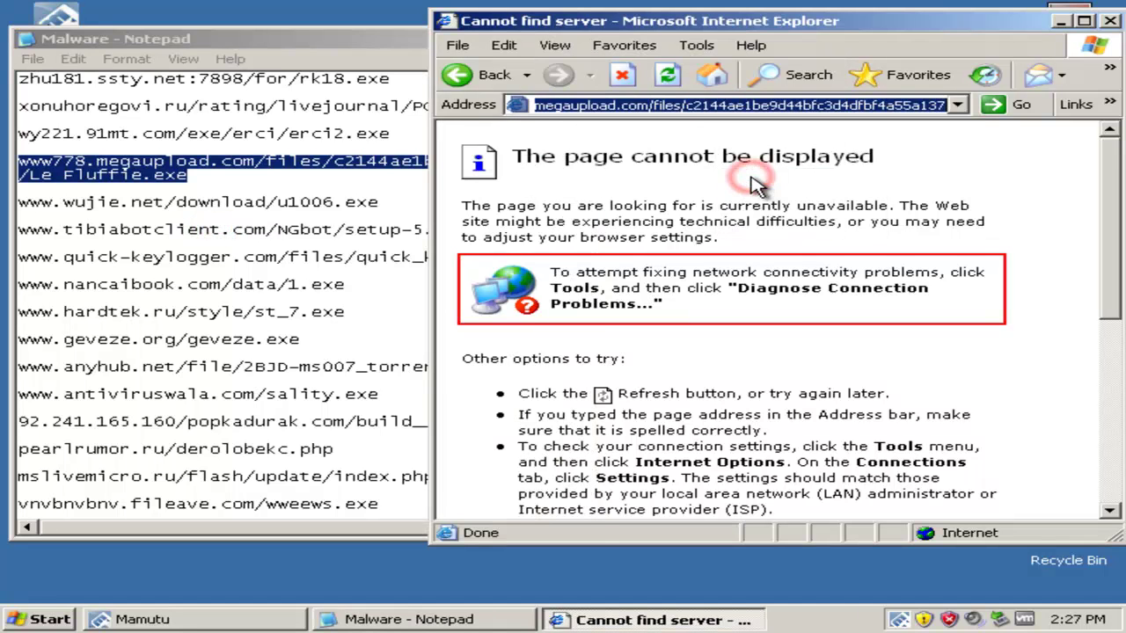
{"action": "key", "text": "Return"}
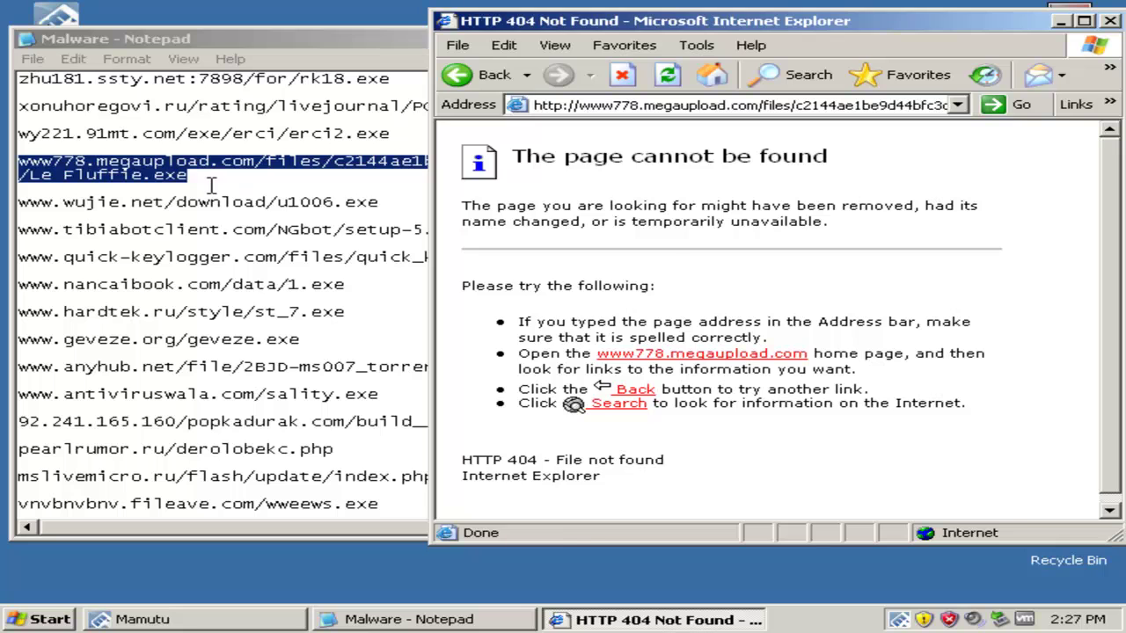
Copy the fifth link (u1006.exe) from the Malware text file and open it in Internet Explorer
{"action": "left_click", "coordinate": [205, 203]}
{"action": "double_click", "coordinate": [206, 204]}
{"action": "right_click", "coordinate": [208, 208]}
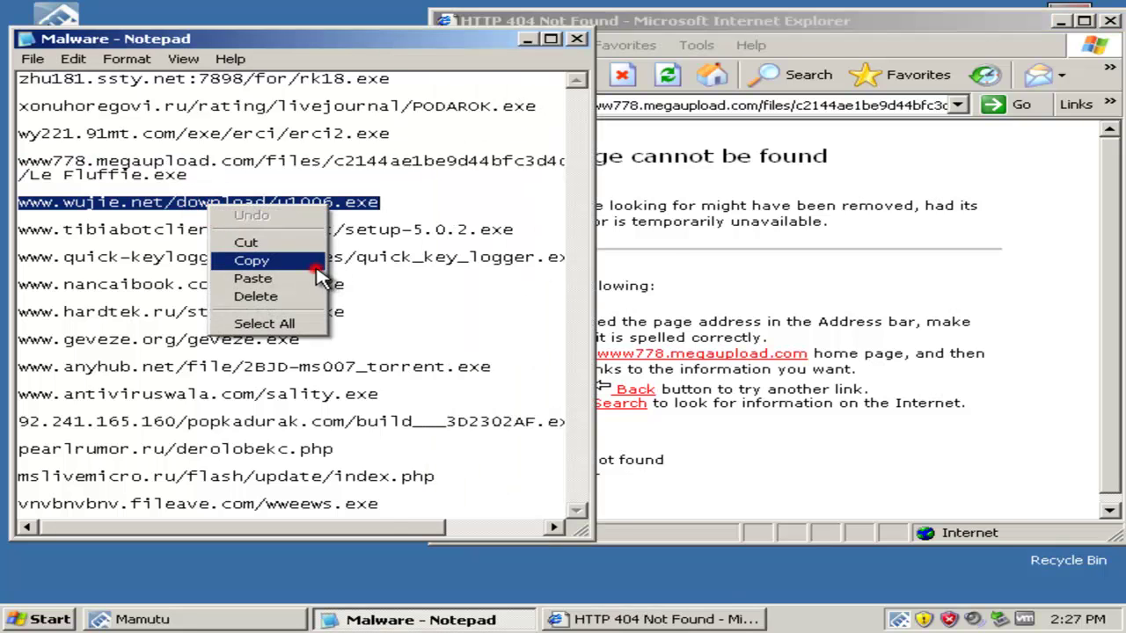
{"action": "left_click", "coordinate": [315, 268]}
{"action": "left_click", "coordinate": [721, 104]}
{"action": "right_click", "coordinate": [723, 106]}
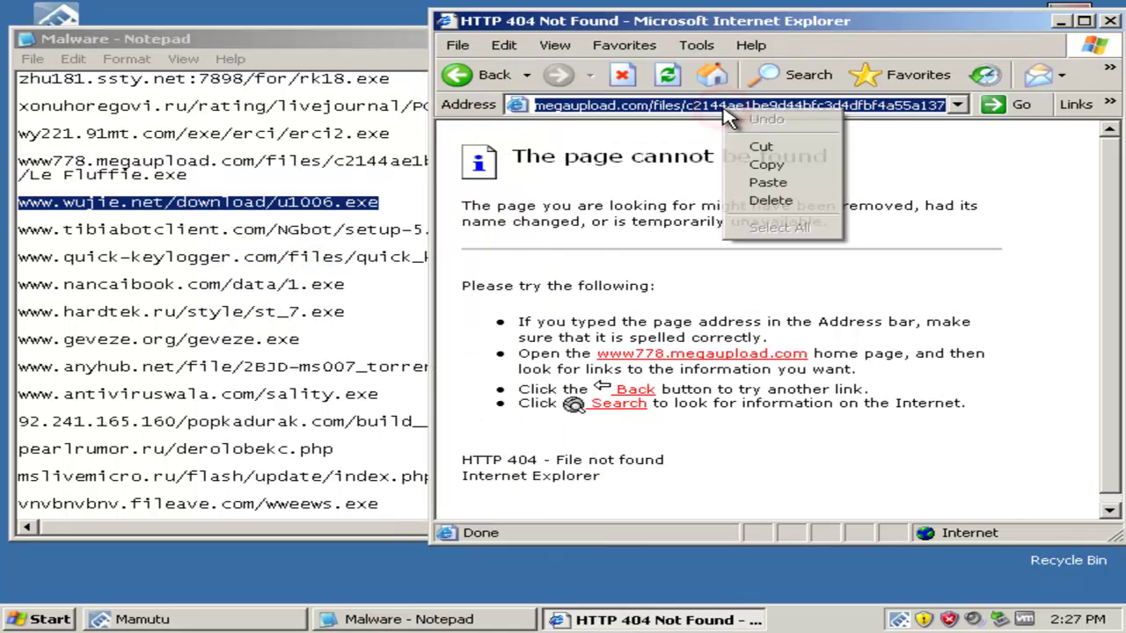
{"action": "left_click", "coordinate": [762, 182]}
{"action": "key", "text": "Return"}
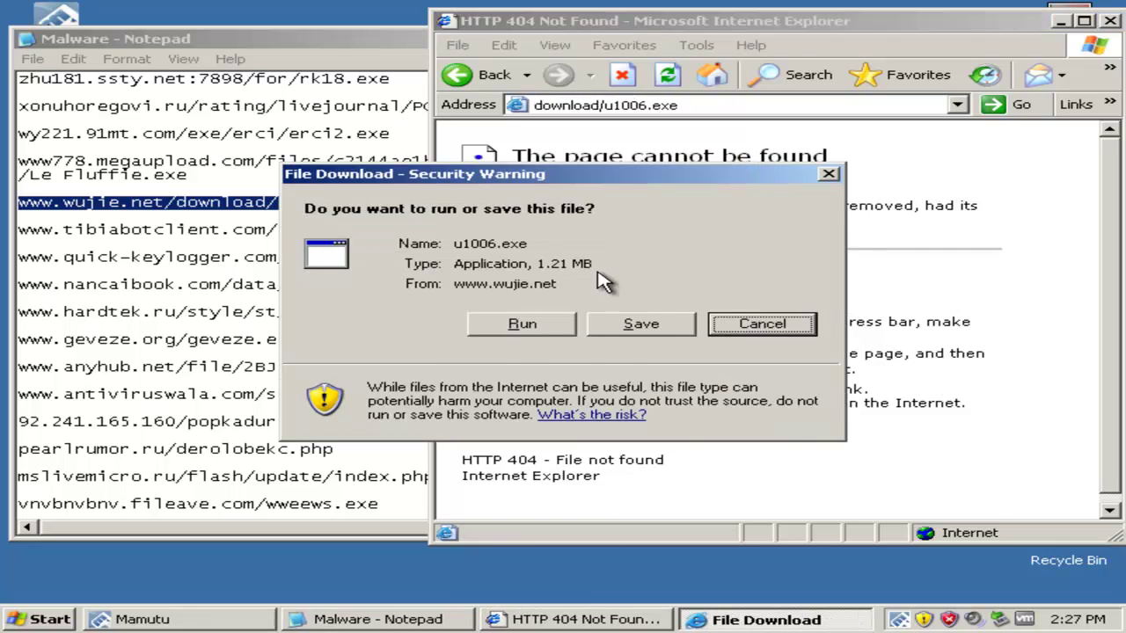
Run the downloaded u1006.exe despite the unverified publisher and select the setup-5.0.2.exe link in the Malware text file
{"action": "left_click", "coordinate": [530, 326]}
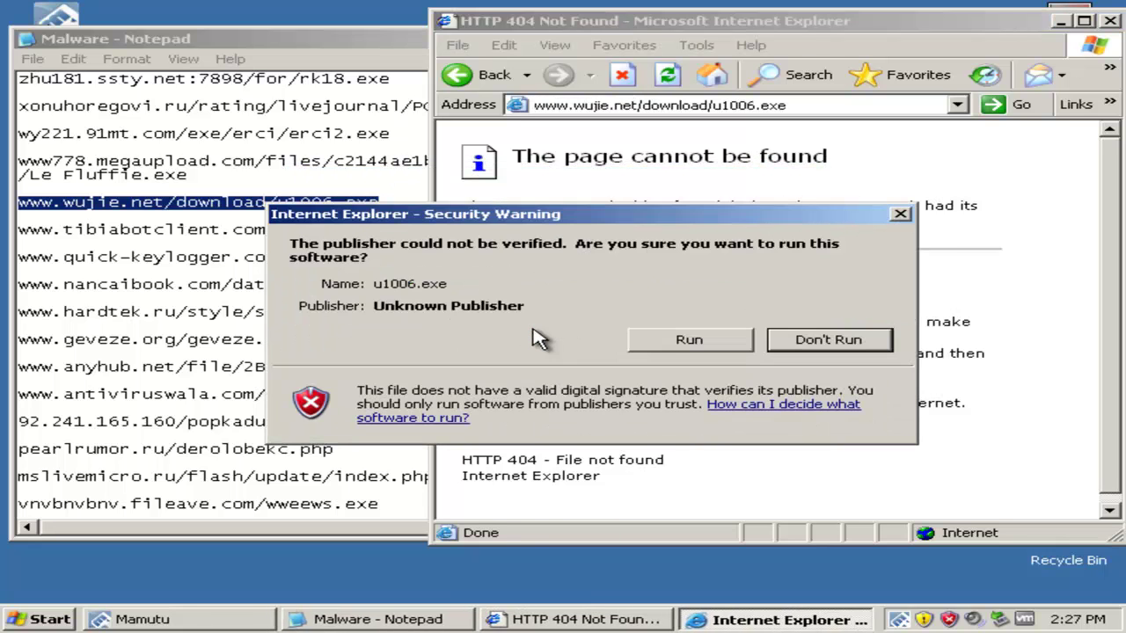
{"action": "left_click", "coordinate": [697, 347]}
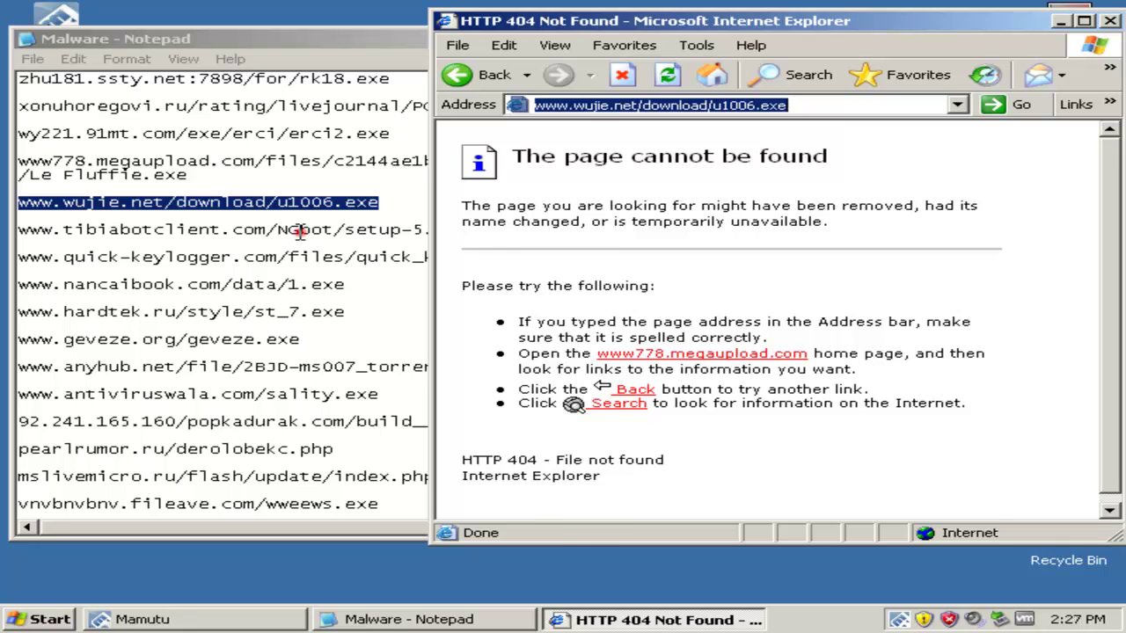
{"action": "double_click", "coordinate": [299, 230]}
{"action": "right_click", "coordinate": [301, 234]}
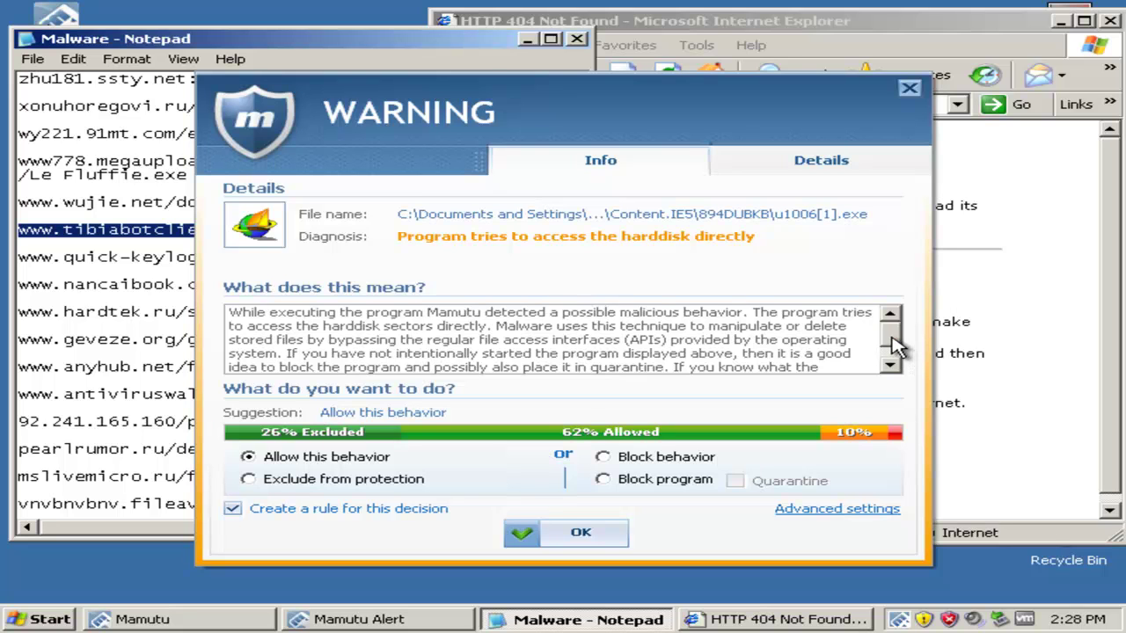
Read the Mamutu alert's explanation for u1006[1].exe, then block the program with the Quarantine option enabled
{"action": "left_click_drag", "start_coordinate": [895, 347], "coordinate": [895, 365]}
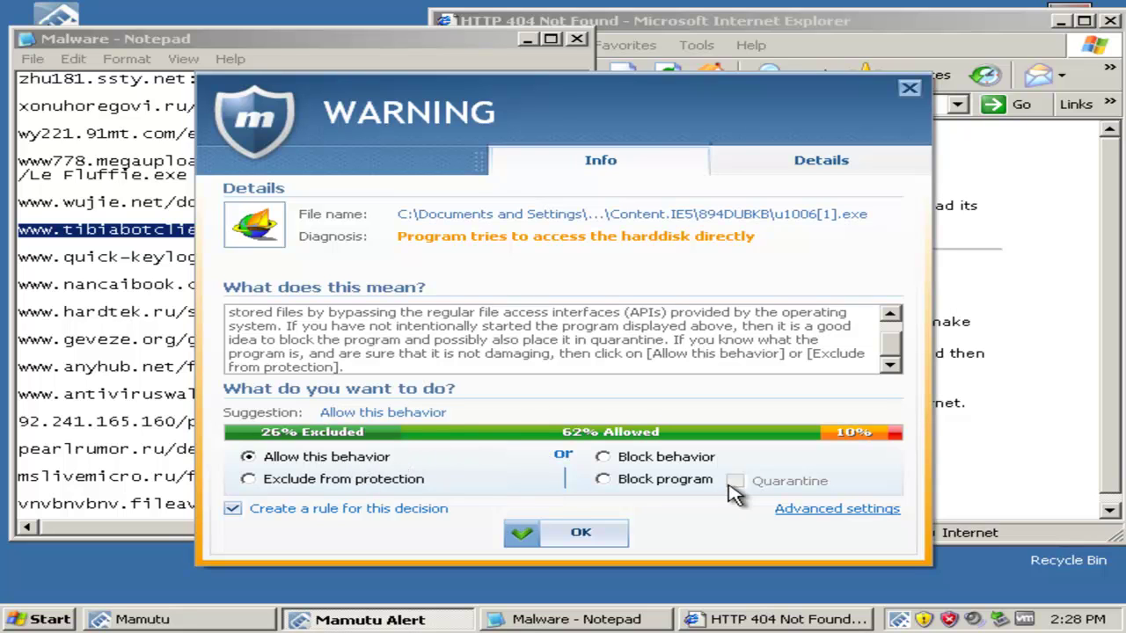
{"action": "left_click", "coordinate": [607, 458]}
{"action": "left_click", "coordinate": [605, 481]}
{"action": "left_click", "coordinate": [736, 483]}
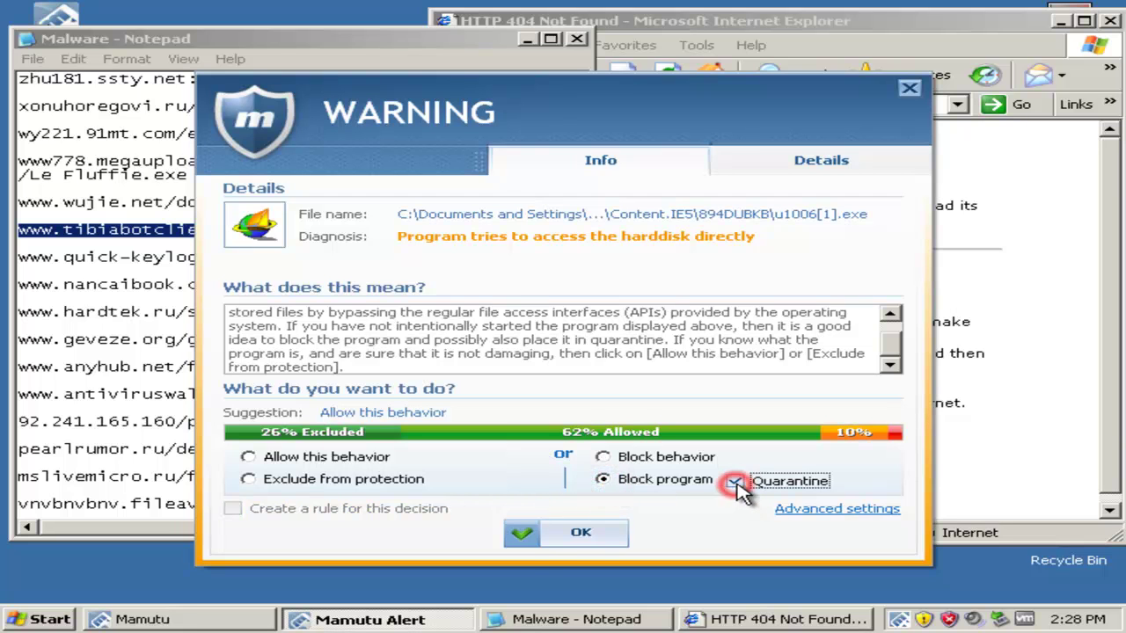
{"action": "left_click", "coordinate": [539, 535]}
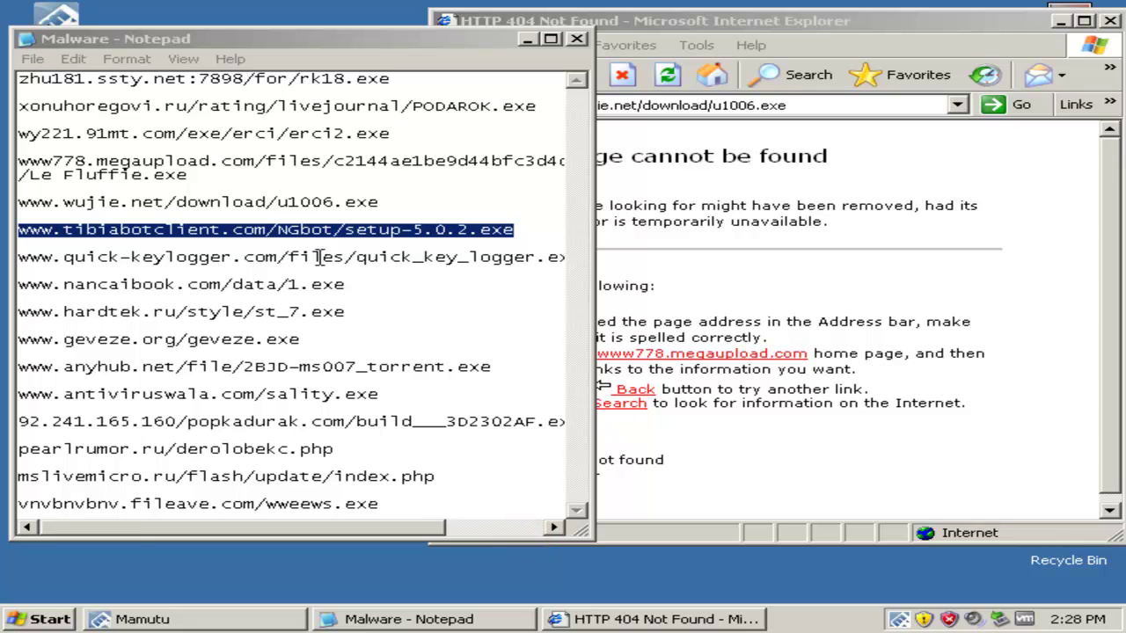
Copy the seventh link (quick_key_logger.exe) from the Malware text file and open it in Internet Explorer
{"action": "left_click", "coordinate": [312, 256]}
{"action": "double_click", "coordinate": [313, 256]}
{"action": "right_click", "coordinate": [314, 258]}
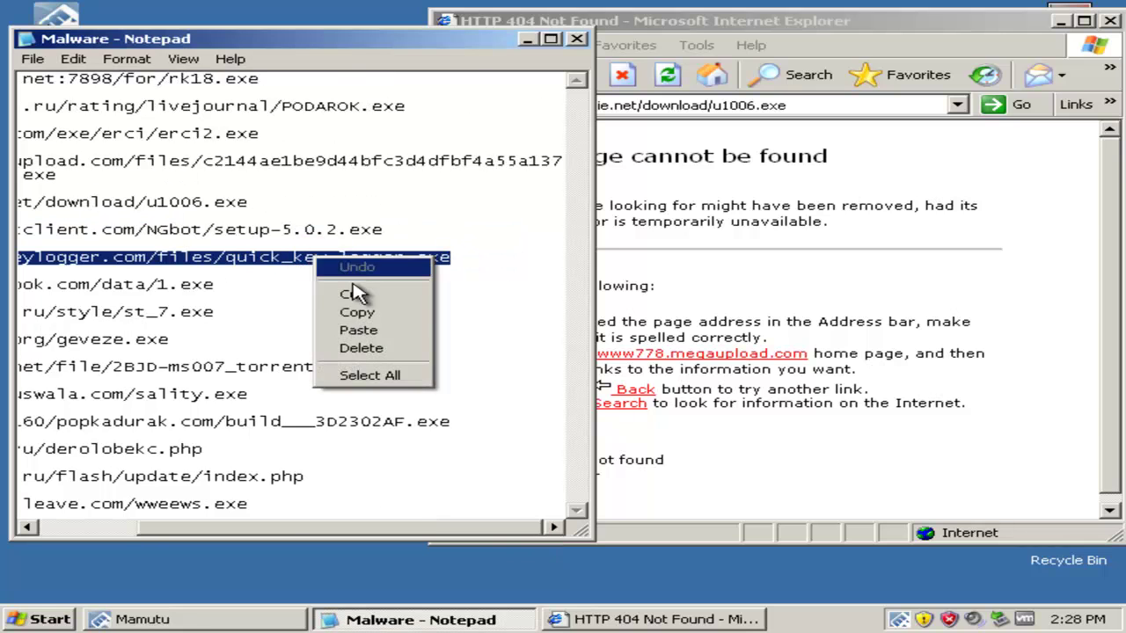
{"action": "left_click", "coordinate": [356, 314]}
{"action": "left_click", "coordinate": [754, 106]}
{"action": "right_click", "coordinate": [764, 105]}
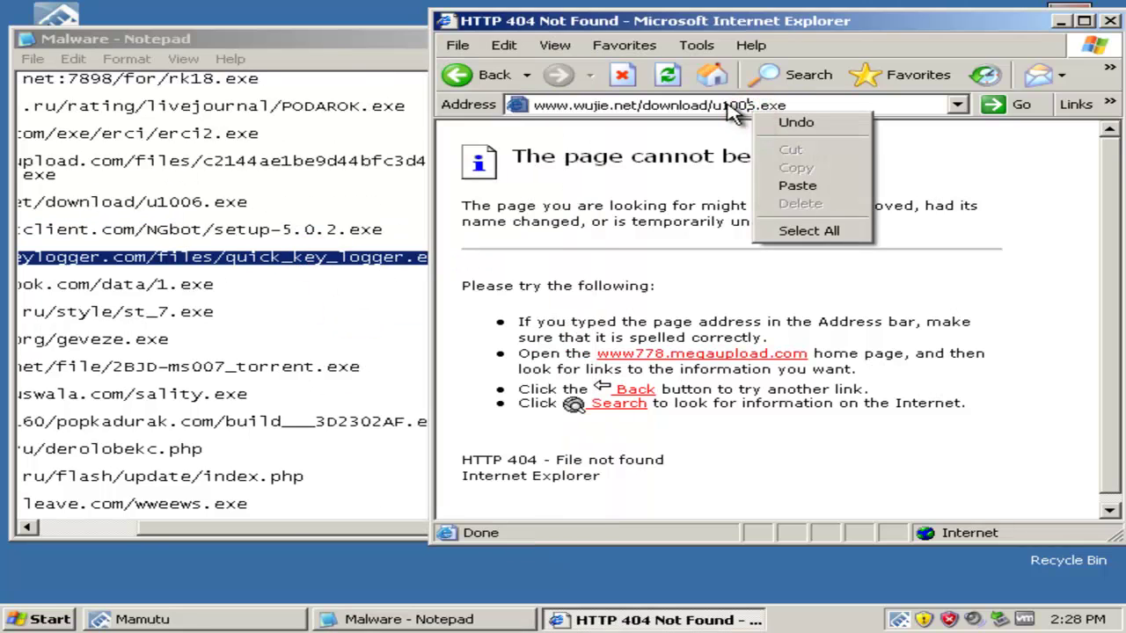
{"action": "double_click", "coordinate": [718, 104]}
{"action": "right_click", "coordinate": [718, 105]}
{"action": "left_click", "coordinate": [752, 176]}
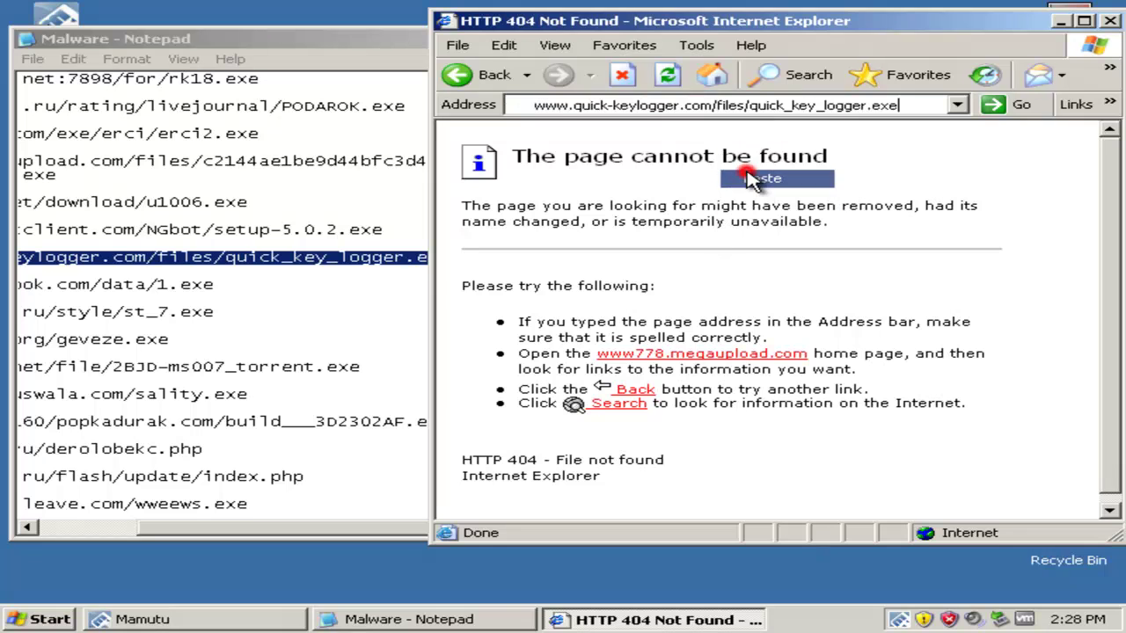
{"action": "key", "text": "Return"}
Run the downloaded quick_key_logger.exe and install Free Quick Keylogger in the default folder, accepting the license agreement
{"action": "left_click", "coordinate": [541, 323]}
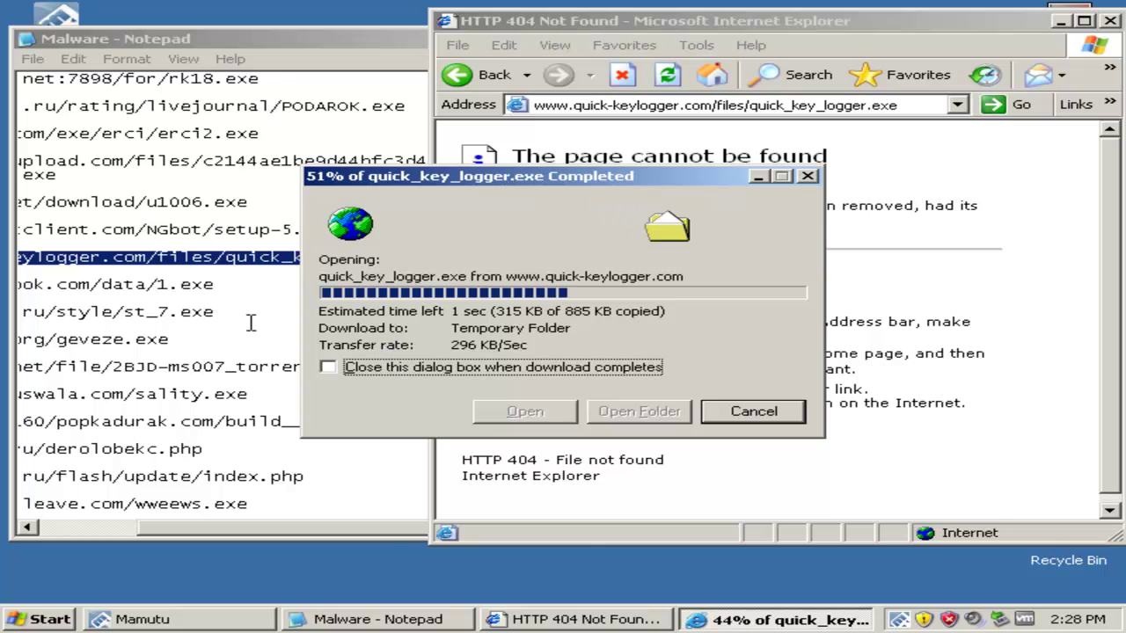
{"action": "left_click_drag", "start_coordinate": [344, 527], "coordinate": [151, 515]}
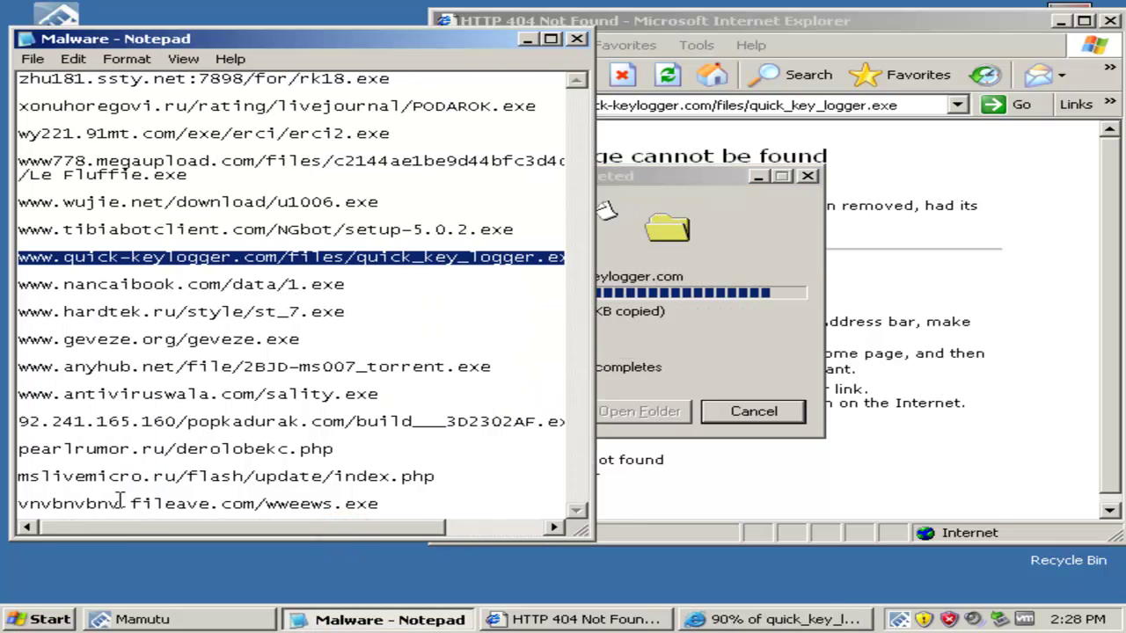
{"action": "left_click", "coordinate": [629, 191]}
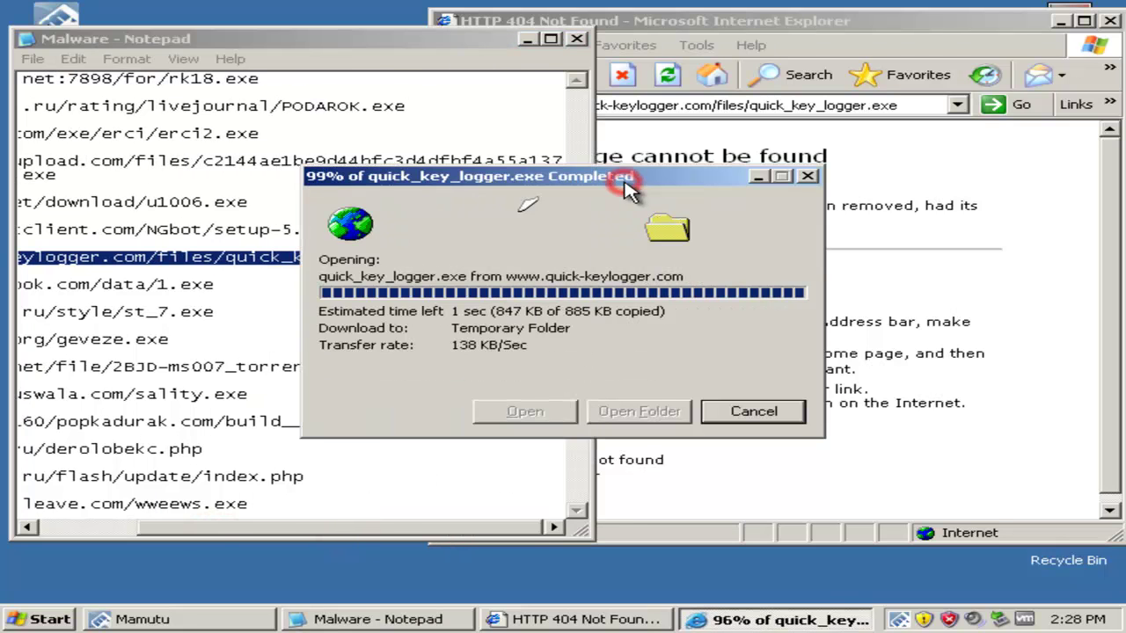
{"action": "left_click", "coordinate": [635, 286]}
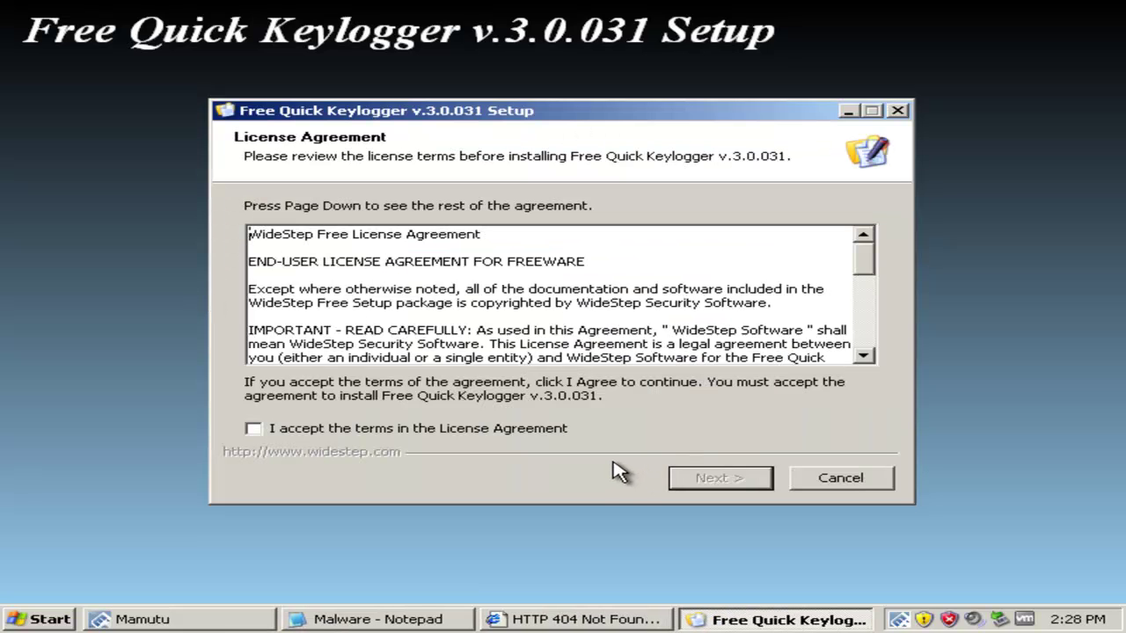
{"action": "left_click", "coordinate": [461, 428]}
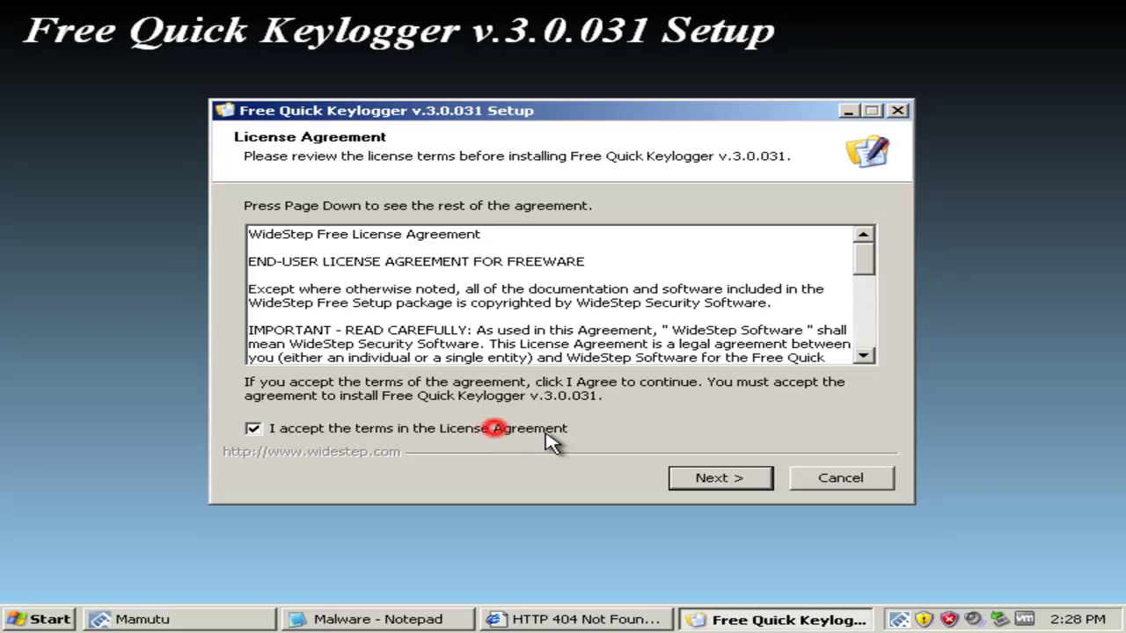
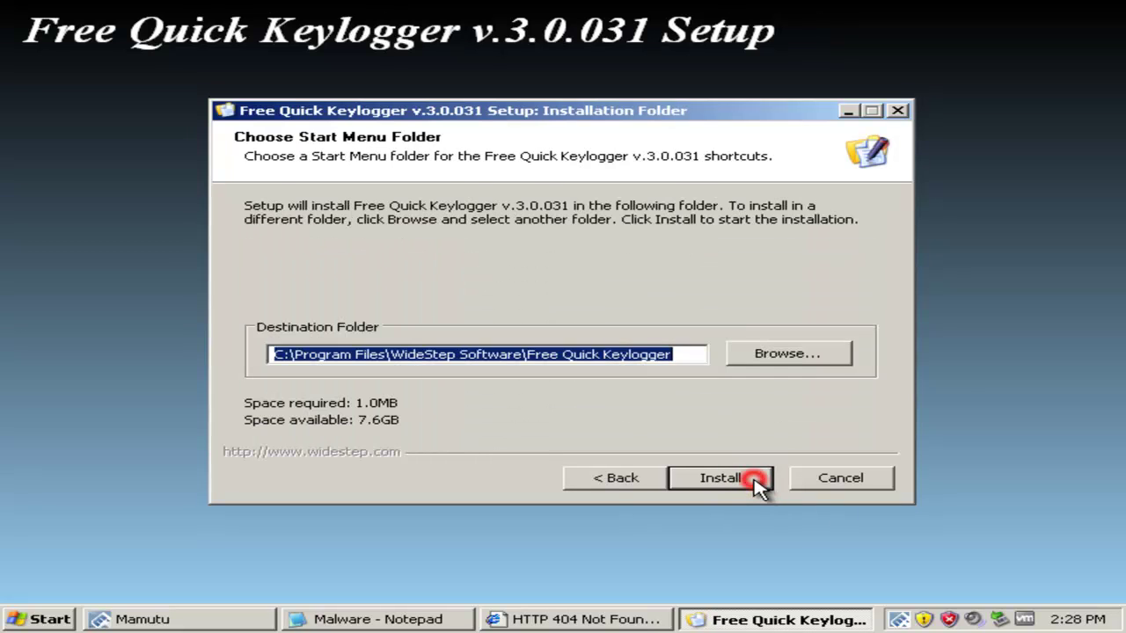
{"action": "left_click", "coordinate": [754, 480]}
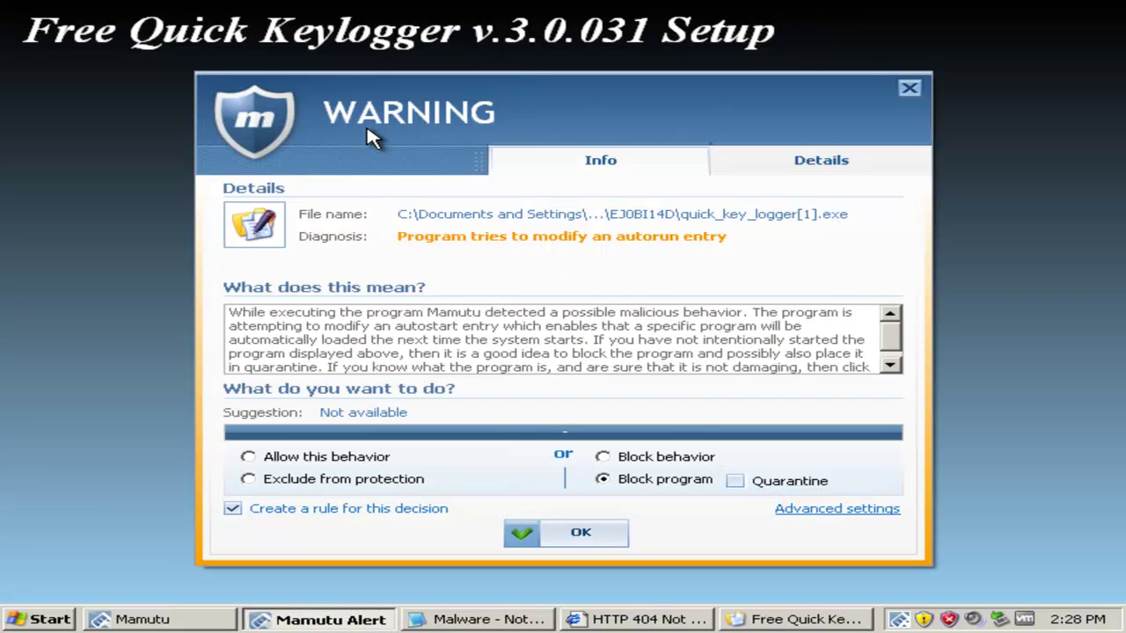
Block quick_key_logger[1].exe in the Mamutu alert with the Quarantine option enabled
{"action": "left_click", "coordinate": [739, 483]}
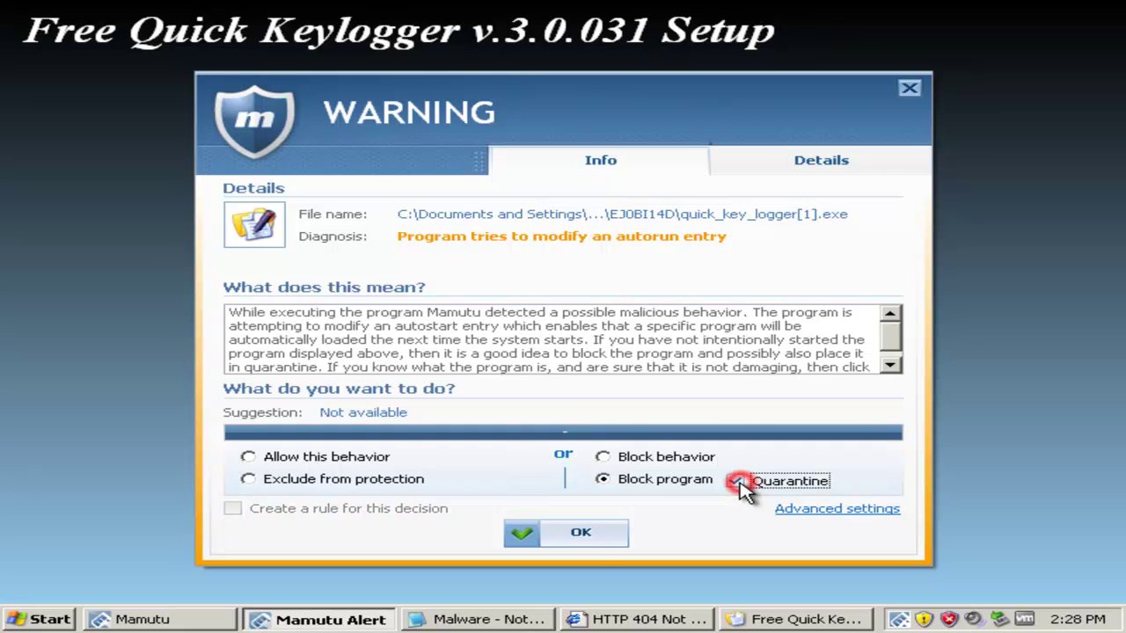
{"action": "left_click", "coordinate": [569, 534]}
{"action": "left_click", "coordinate": [150, 284]}
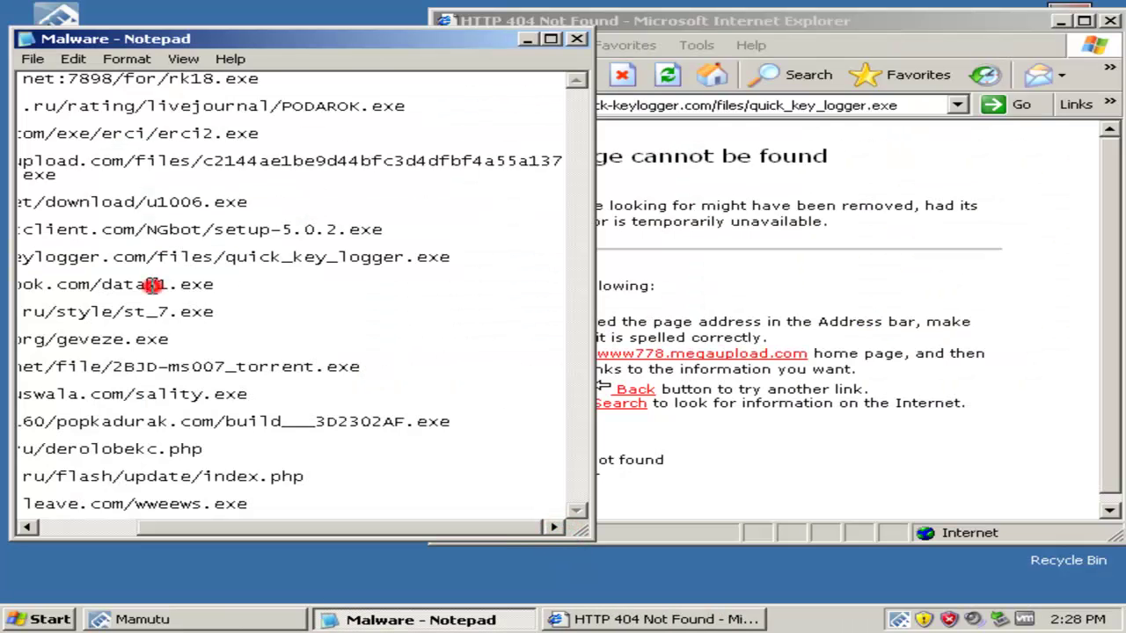
{"action": "double_click", "coordinate": [150, 284]}
{"action": "left_click_drag", "start_coordinate": [315, 528], "coordinate": [124, 526]}
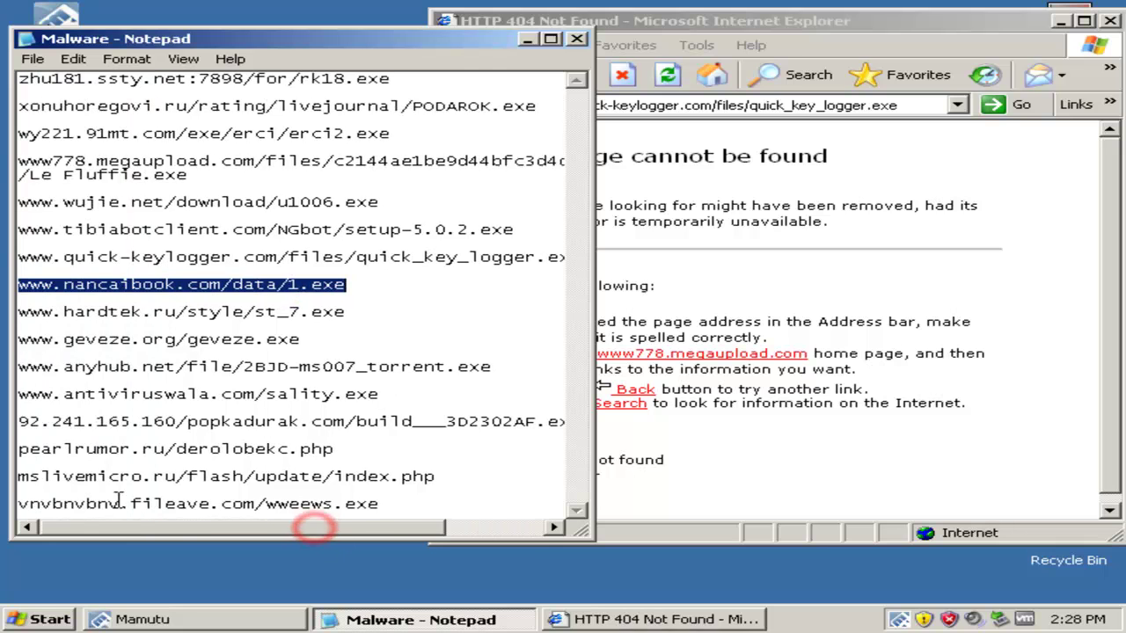
{"action": "right_click", "coordinate": [291, 281]}
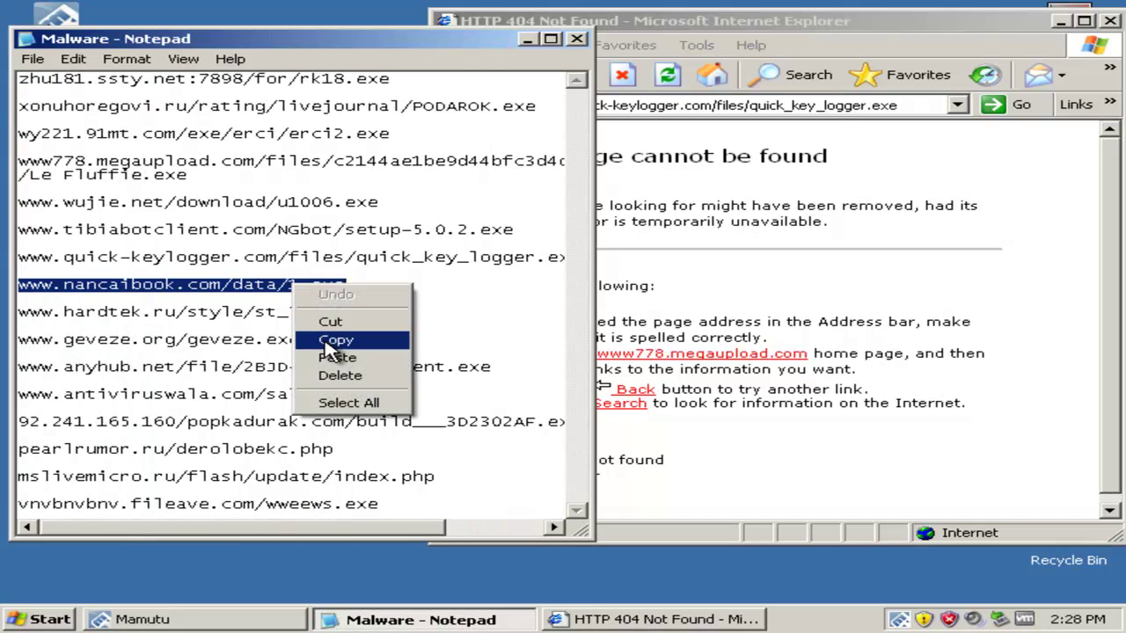
{"action": "left_click", "coordinate": [334, 337]}
{"action": "left_click", "coordinate": [796, 99]}
{"action": "right_click", "coordinate": [796, 101]}
{"action": "left_click", "coordinate": [723, 103]}
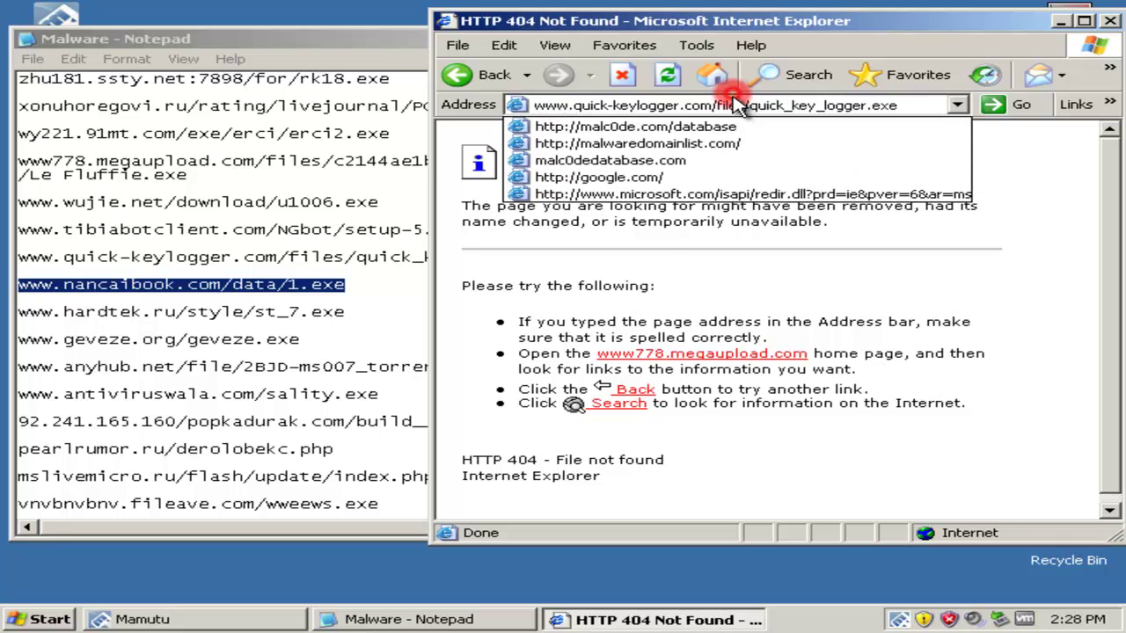
{"action": "left_click", "coordinate": [730, 103]}
{"action": "right_click", "coordinate": [730, 103]}
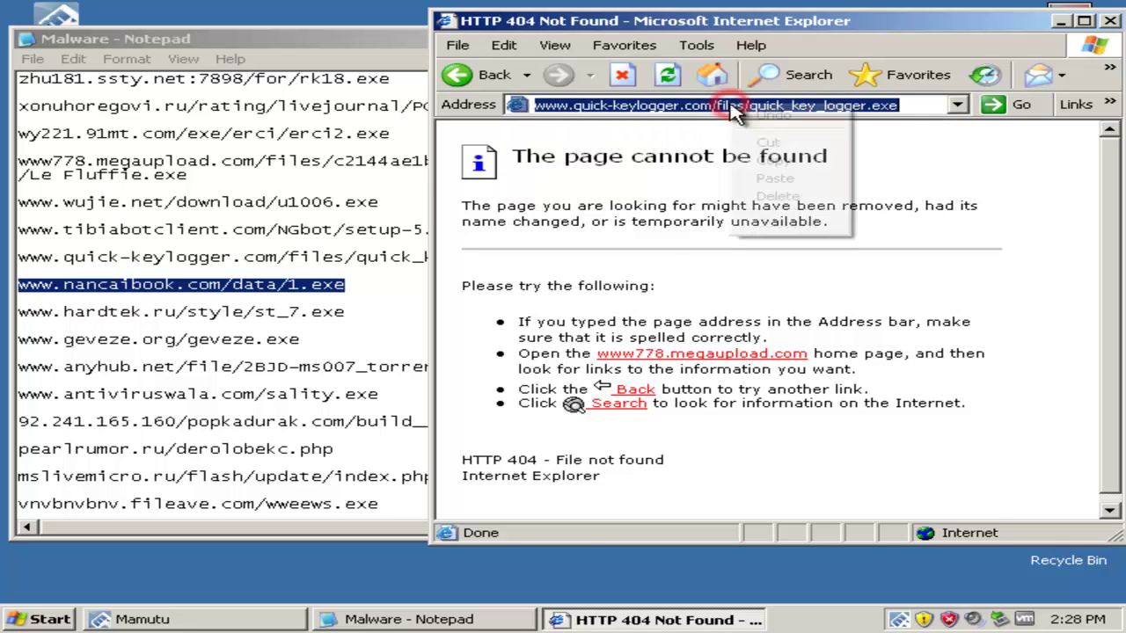
{"action": "left_click", "coordinate": [778, 177]}
{"action": "key", "text": "Return"}
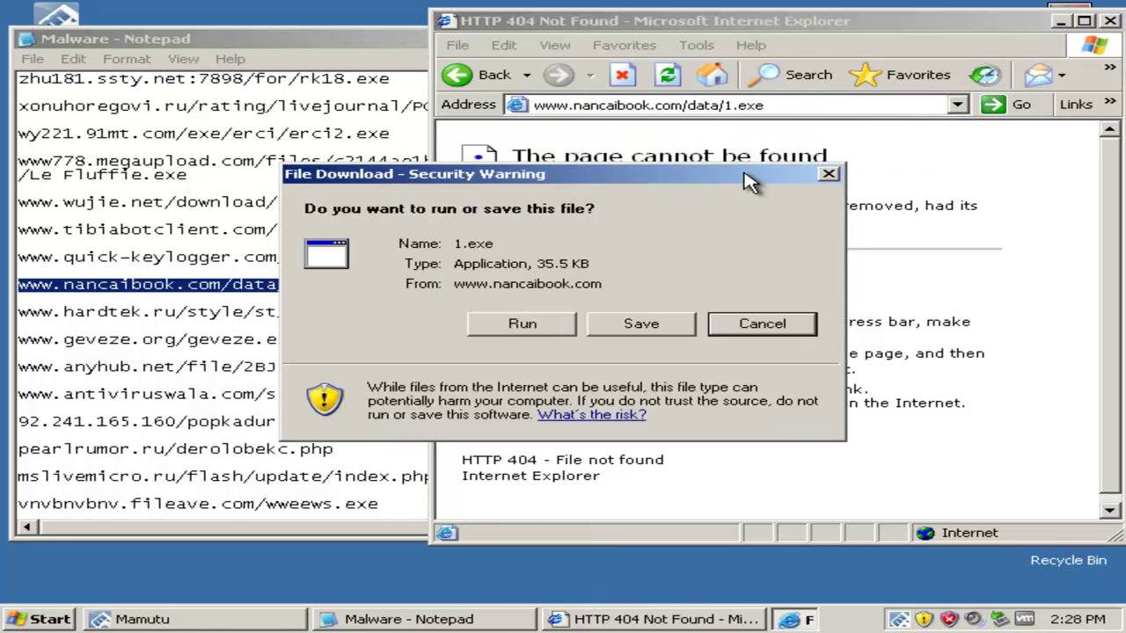
Run the downloaded 1.exe despite the unverified publisher and move the resulting Mamutu alert slightly higher on the desktop
{"action": "left_click", "coordinate": [528, 323]}
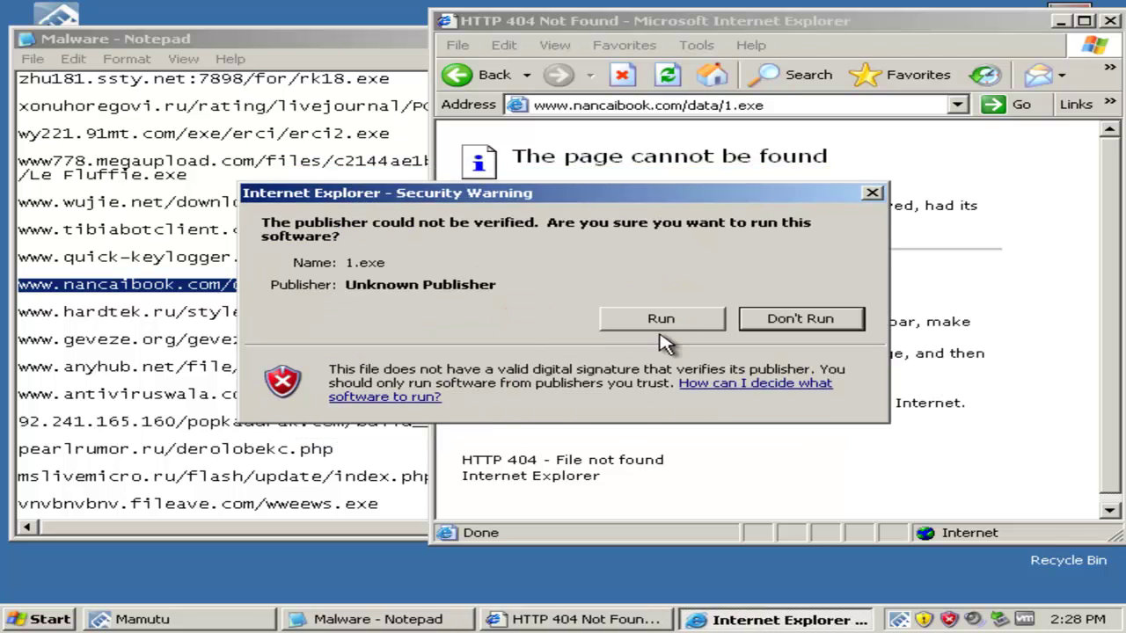
{"action": "left_click", "coordinate": [662, 319]}
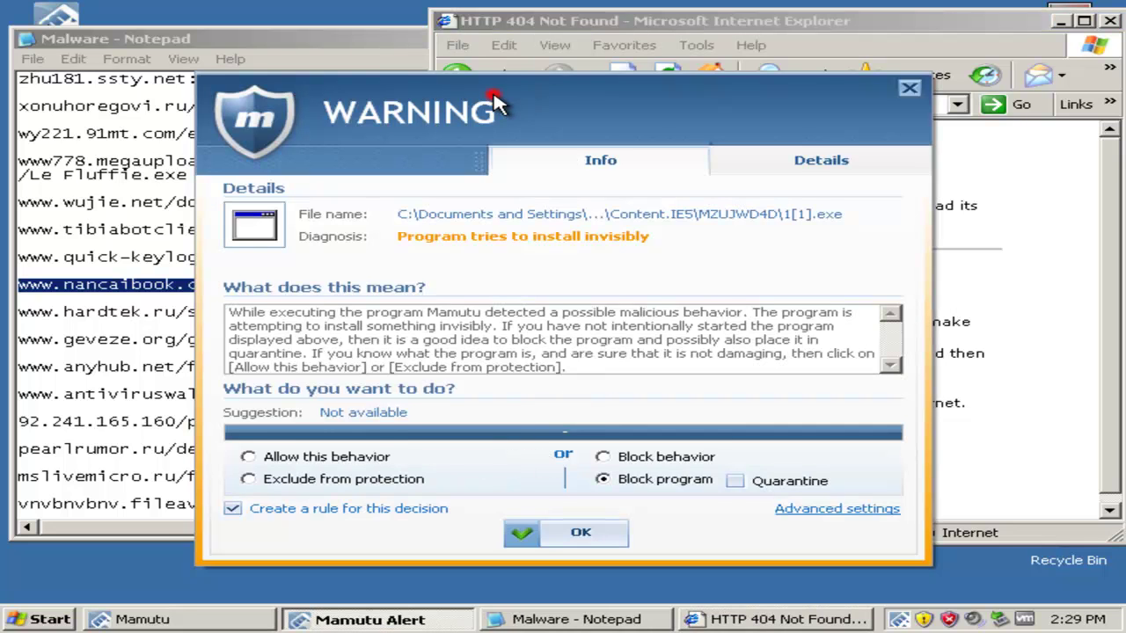
{"action": "left_click_drag", "start_coordinate": [494, 97], "coordinate": [490, 49]}
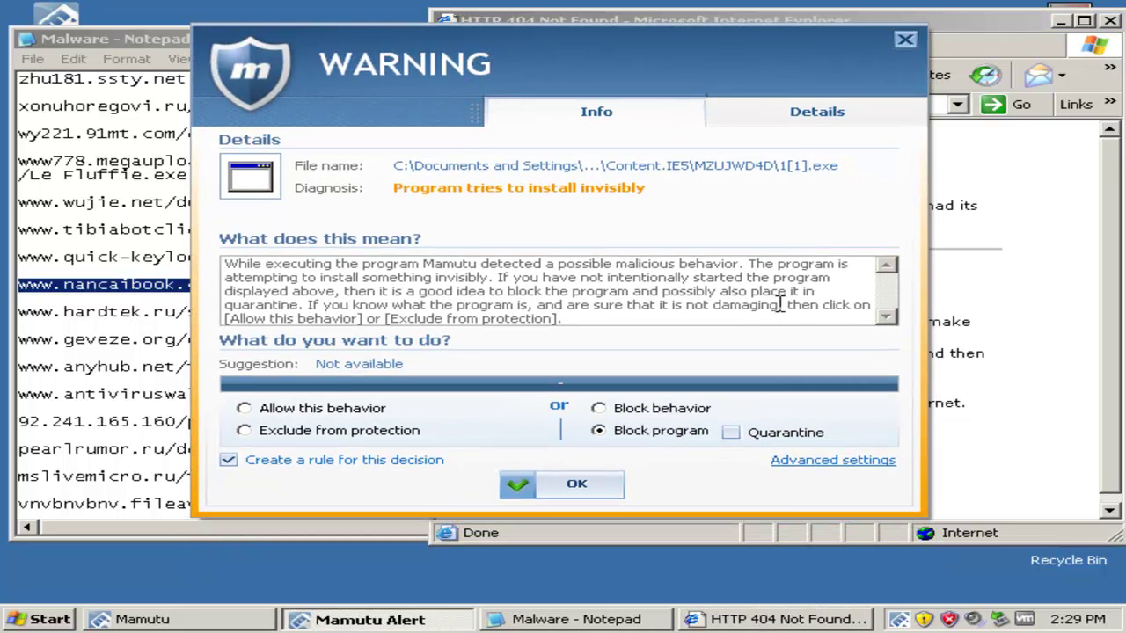
Block 1[1].exe in the Mamutu warning with the Quarantine option enabled
{"action": "left_click", "coordinate": [730, 432]}
{"action": "left_click", "coordinate": [572, 486]}
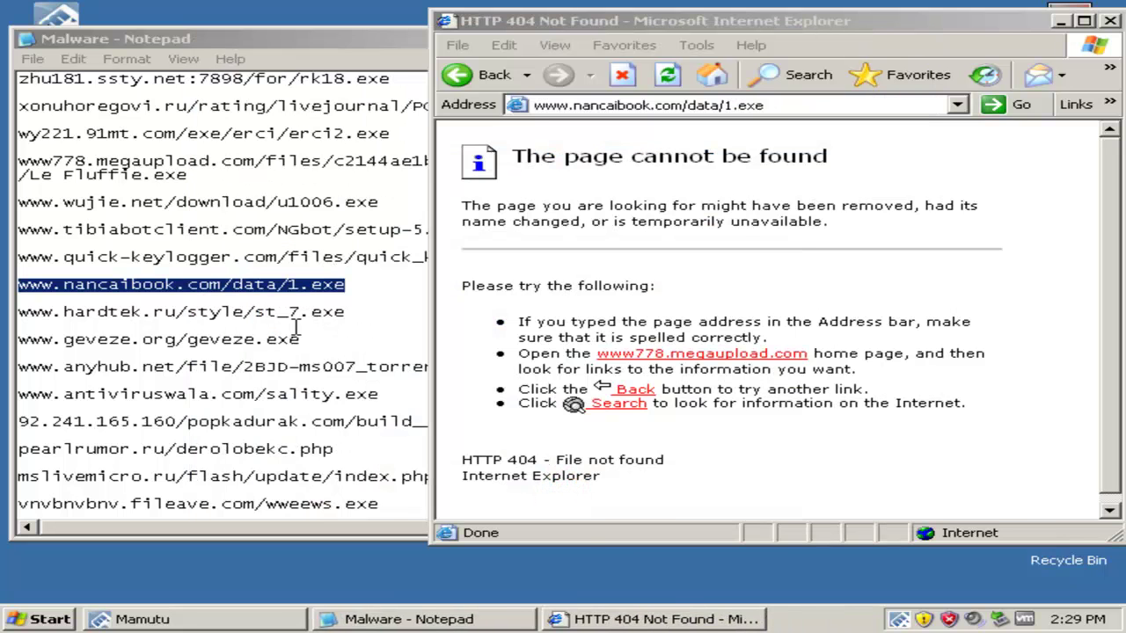
{"action": "left_click", "coordinate": [261, 321]}
{"action": "double_click", "coordinate": [261, 319]}
{"action": "right_click", "coordinate": [263, 320]}
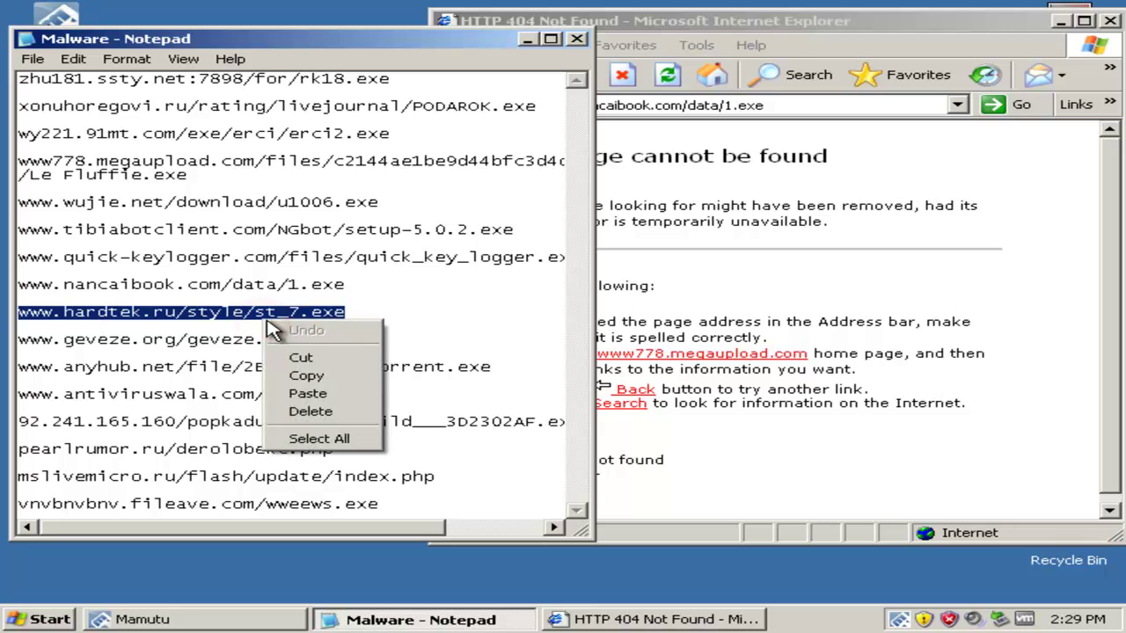
{"action": "left_click", "coordinate": [316, 377]}
{"action": "left_click", "coordinate": [747, 106]}
{"action": "left_click", "coordinate": [747, 106]}
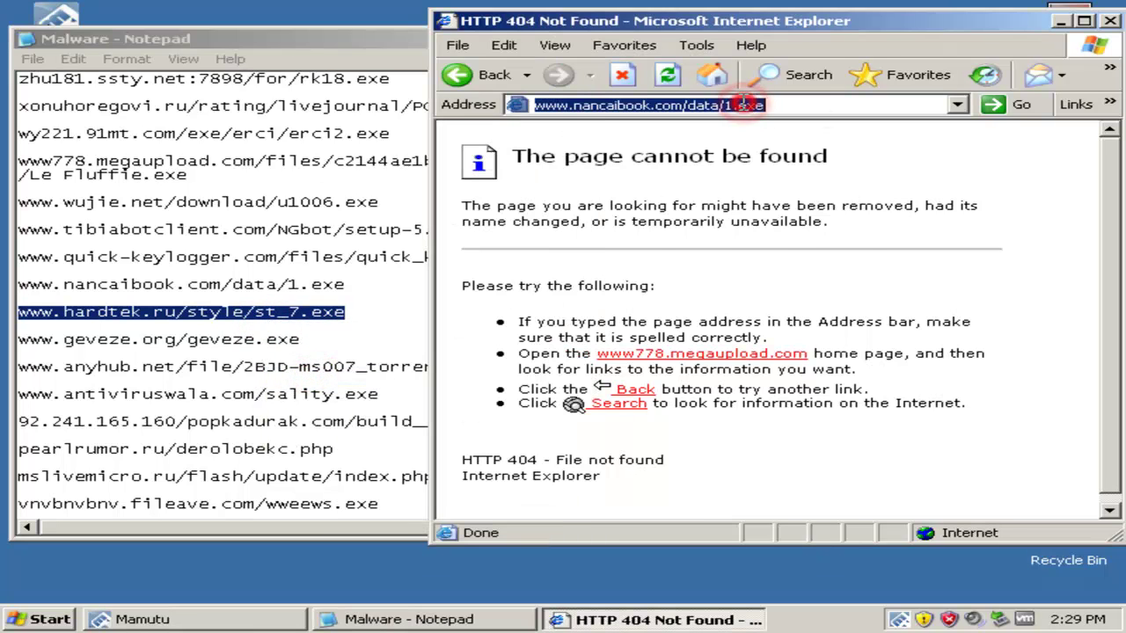
{"action": "right_click", "coordinate": [748, 106]}
{"action": "left_click", "coordinate": [788, 177]}
{"action": "key", "text": "Return"}
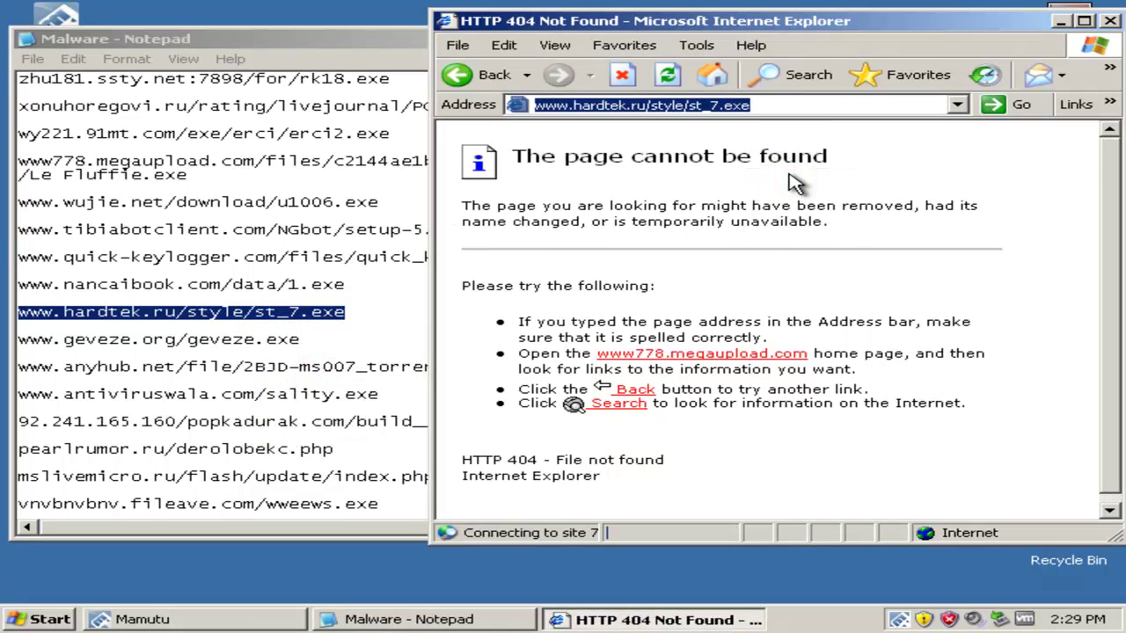
Run the downloaded st_7.exe, accept the Themexp.org File setup agreement and choose to launch the SafemaiL site
{"action": "left_click", "coordinate": [519, 322]}
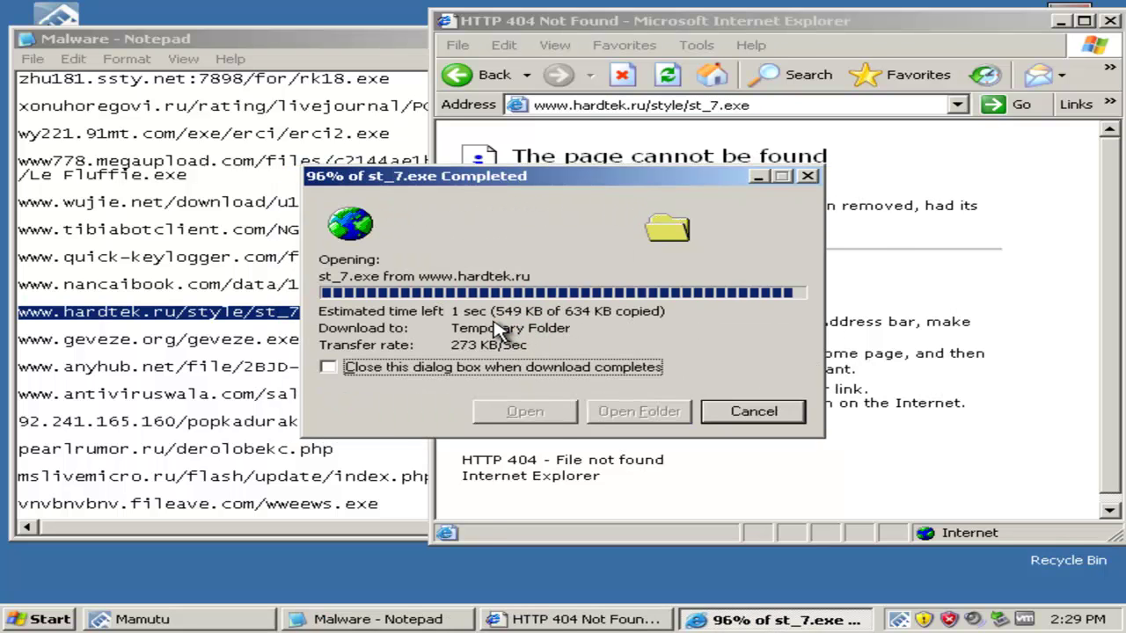
{"action": "left_click", "coordinate": [619, 308]}
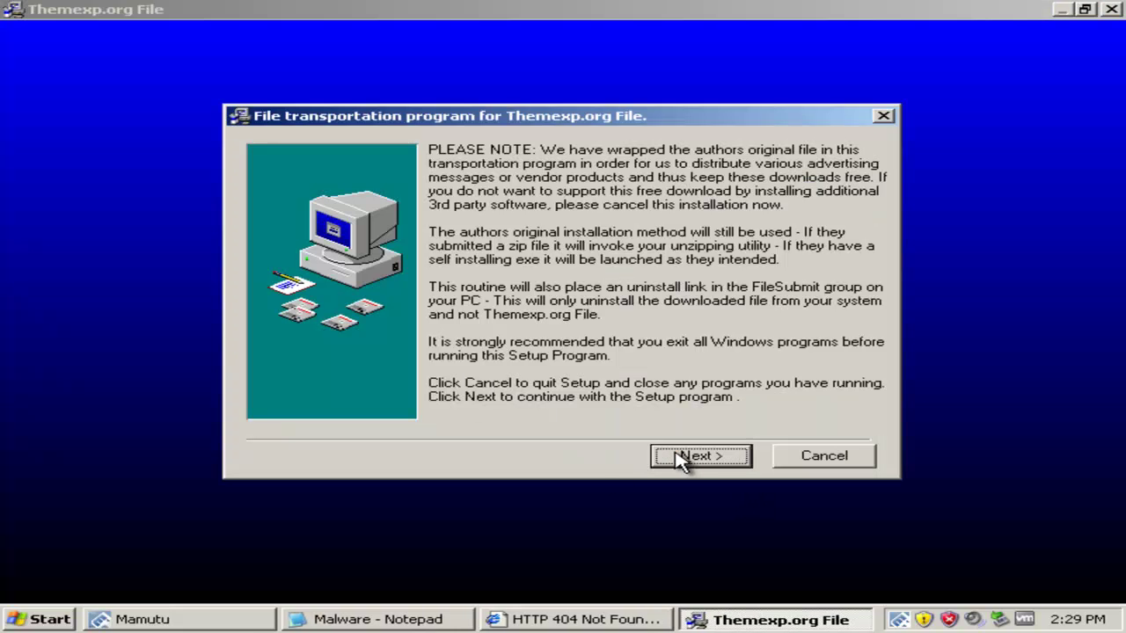
{"action": "left_click", "coordinate": [682, 457]}
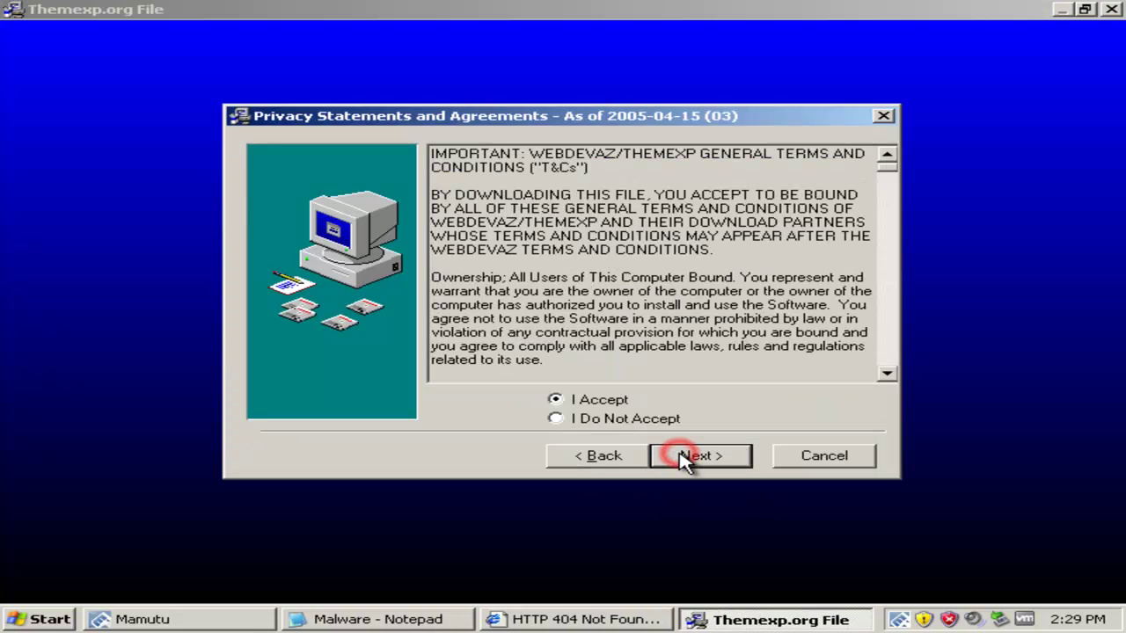
{"action": "left_click", "coordinate": [684, 457]}
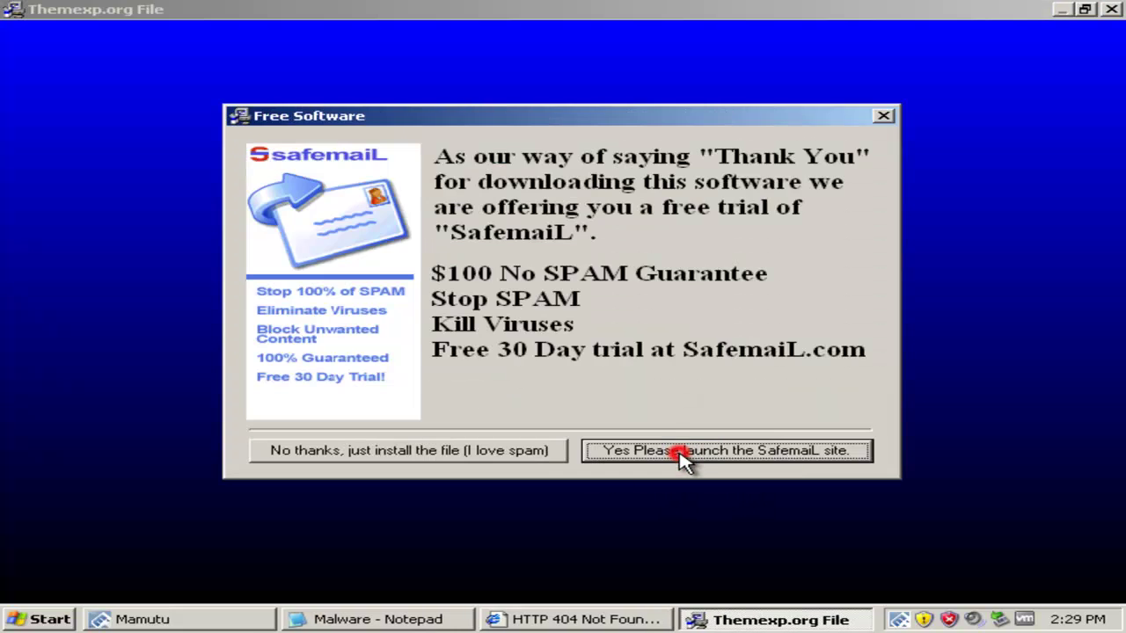
{"action": "left_click", "coordinate": [616, 452]}
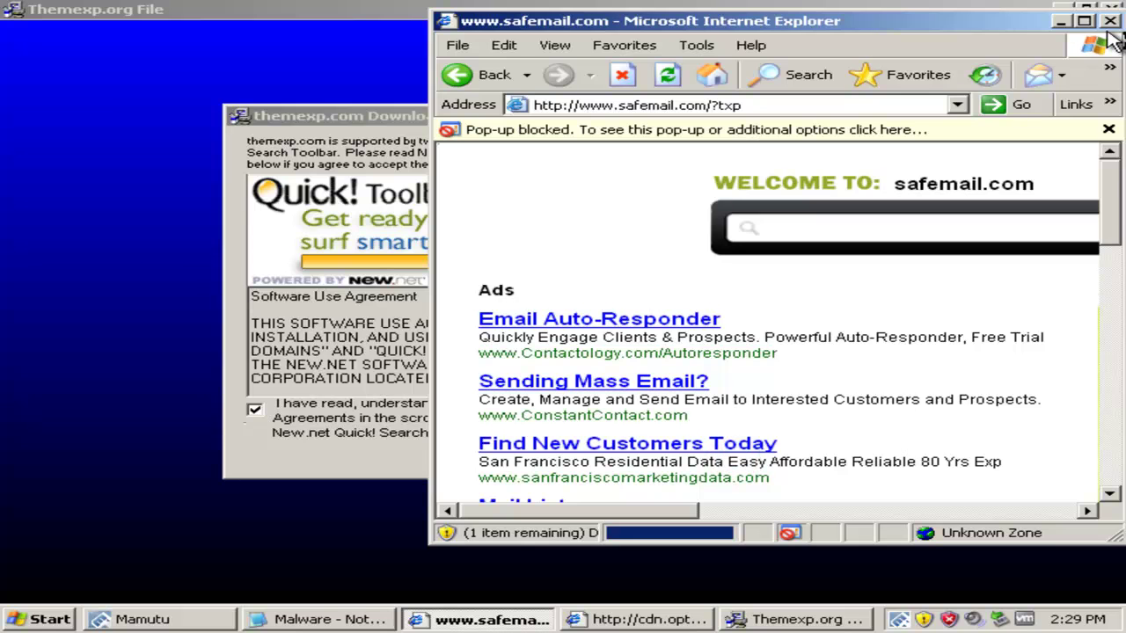
Close the safemail.com window and the ClassesUSA pop-up, declining the error report and ending the unresponsive browser
{"action": "left_click", "coordinate": [1110, 21]}
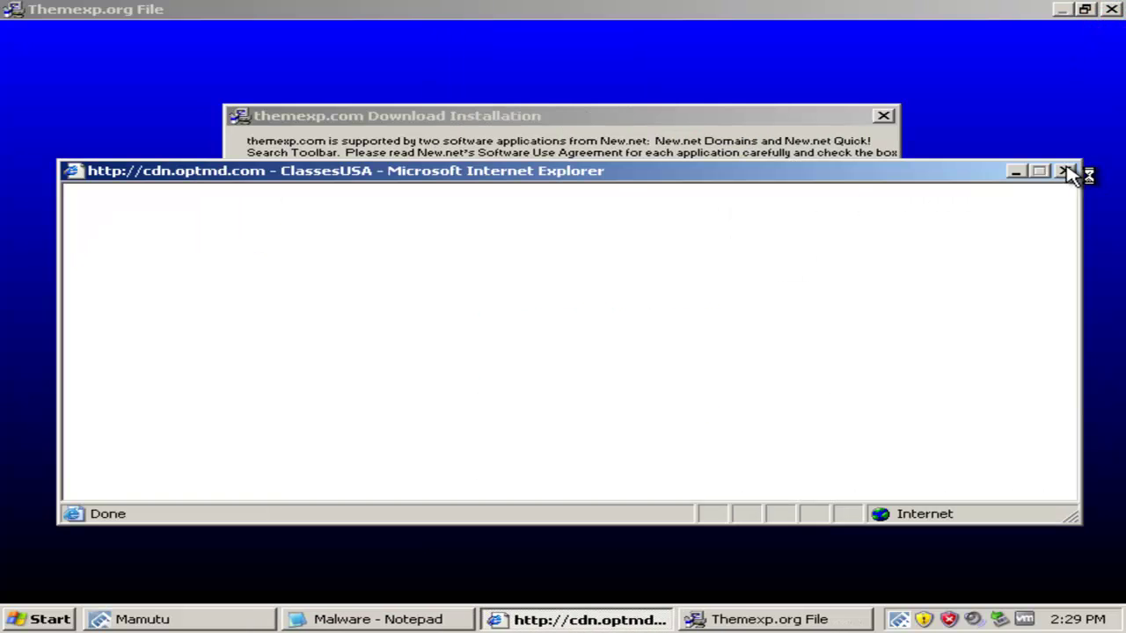
{"action": "left_click", "coordinate": [1066, 171]}
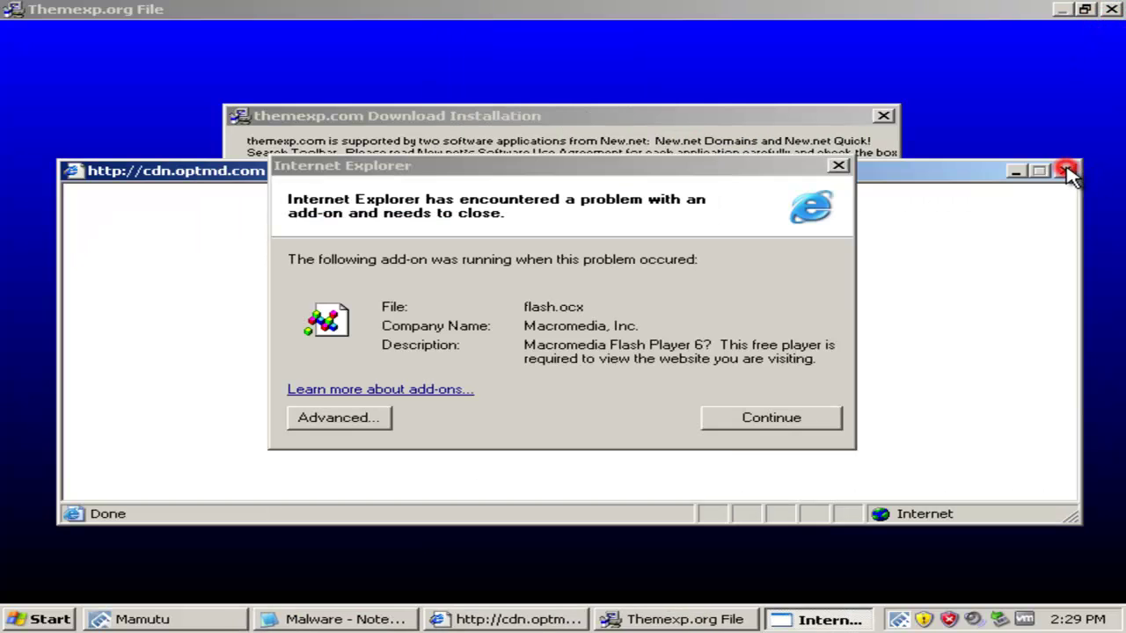
{"action": "left_click", "coordinate": [762, 422]}
{"action": "left_click", "coordinate": [1066, 171]}
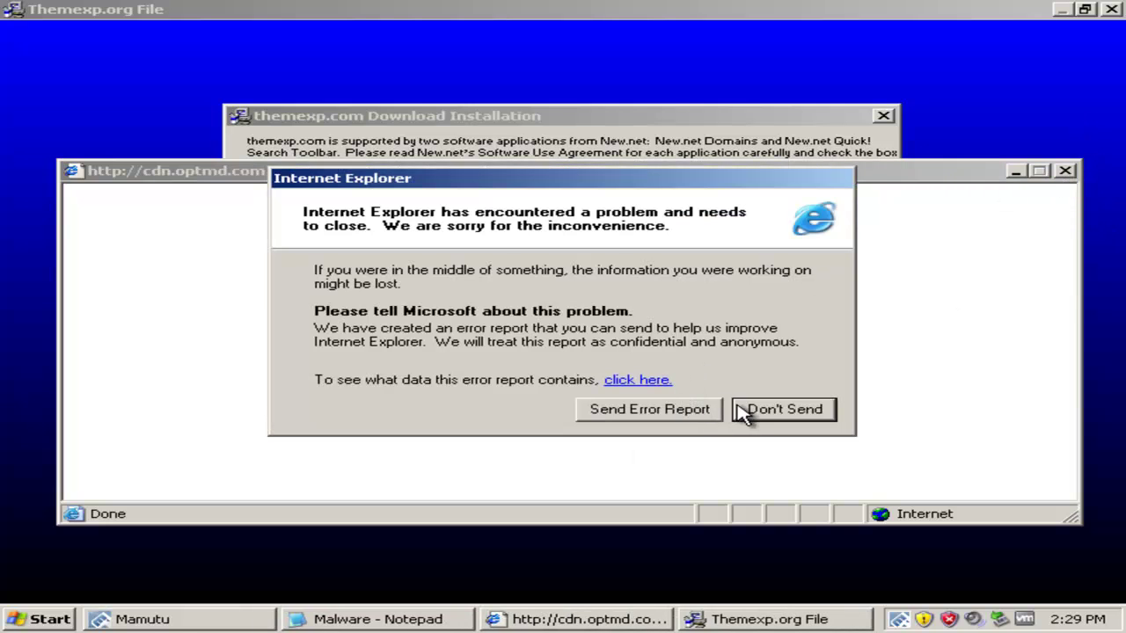
{"action": "left_click", "coordinate": [797, 409]}
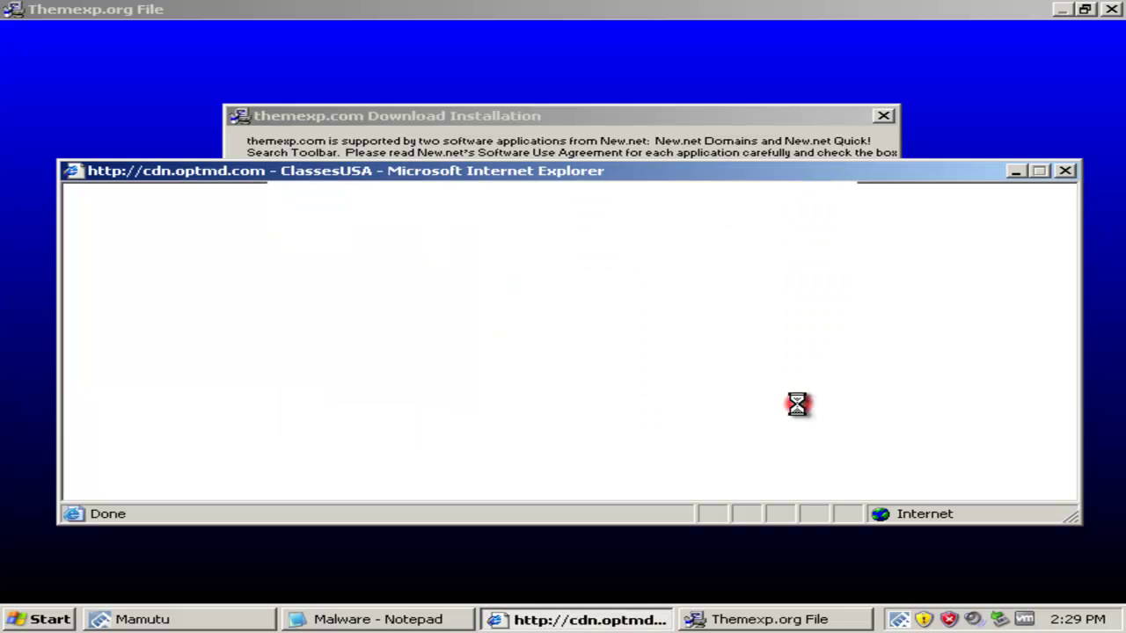
{"action": "left_click", "coordinate": [1068, 173]}
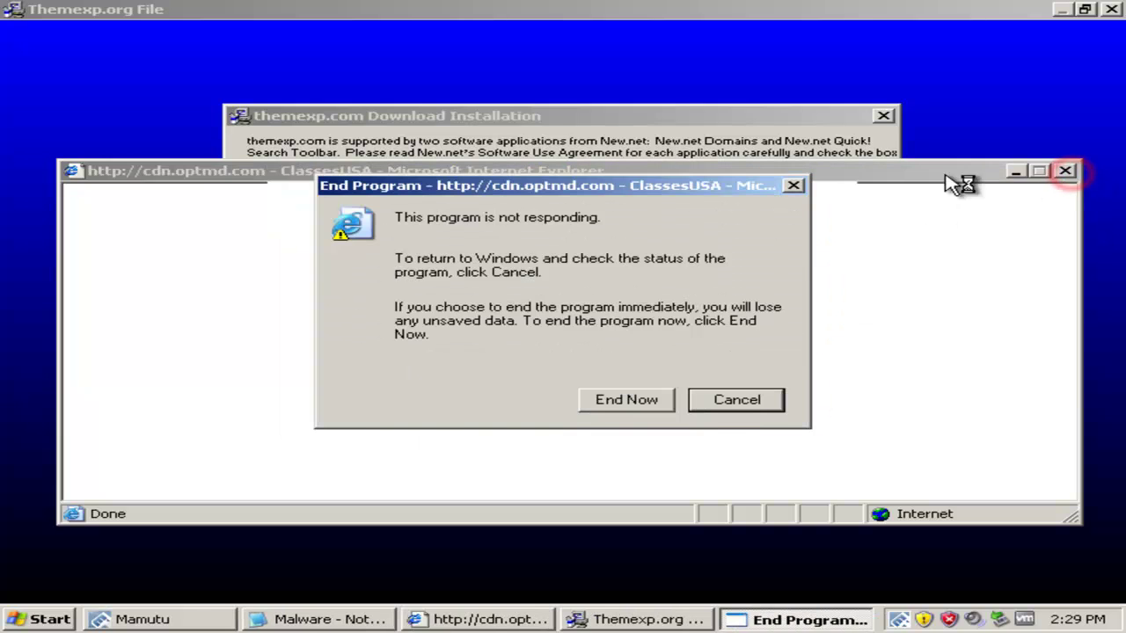
{"action": "left_click", "coordinate": [664, 400]}
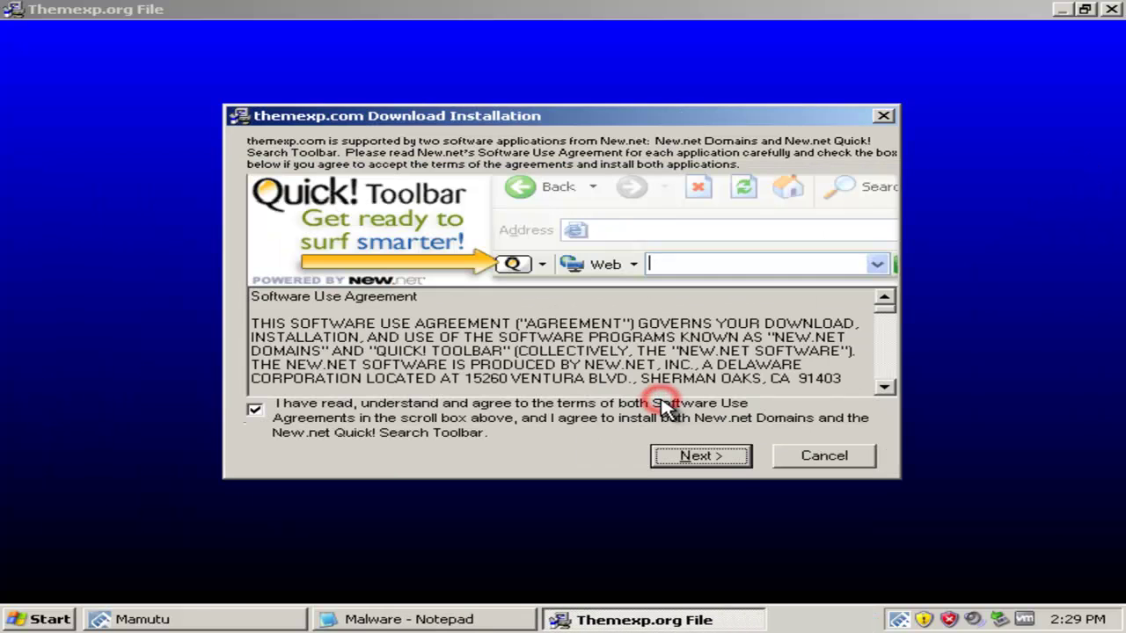
Finish the themexp.com installation with Quick! Toolbar, Precision Time and Date Manager included, and close the extracted 101284 folder
{"action": "left_click", "coordinate": [714, 458]}
{"action": "left_click", "coordinate": [703, 461]}
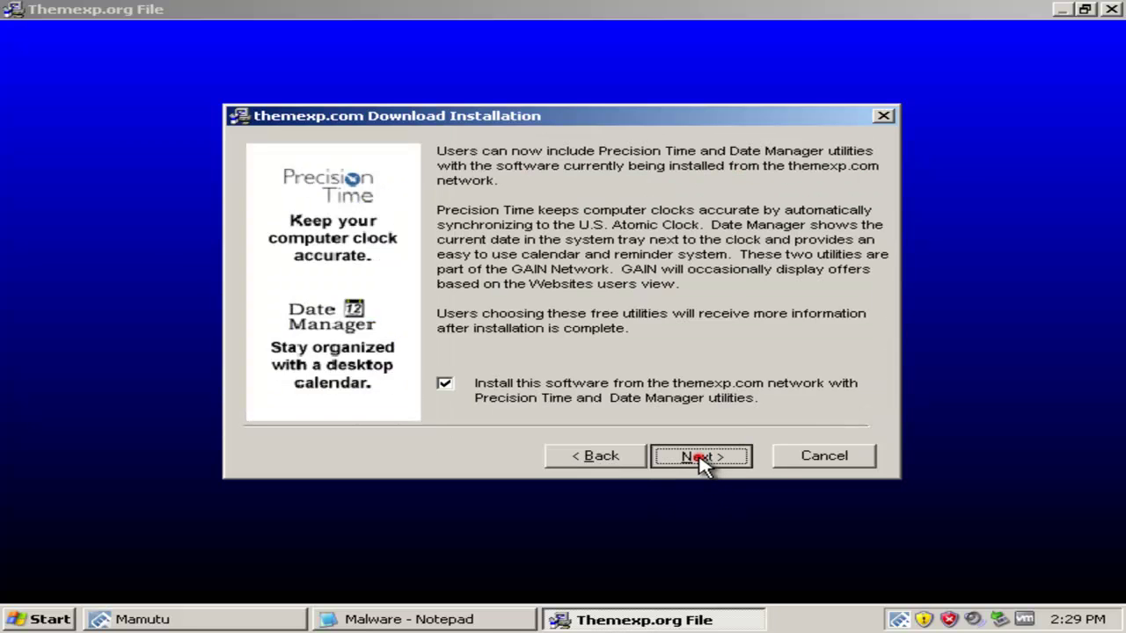
{"action": "left_click", "coordinate": [706, 461]}
{"action": "left_click", "coordinate": [704, 460]}
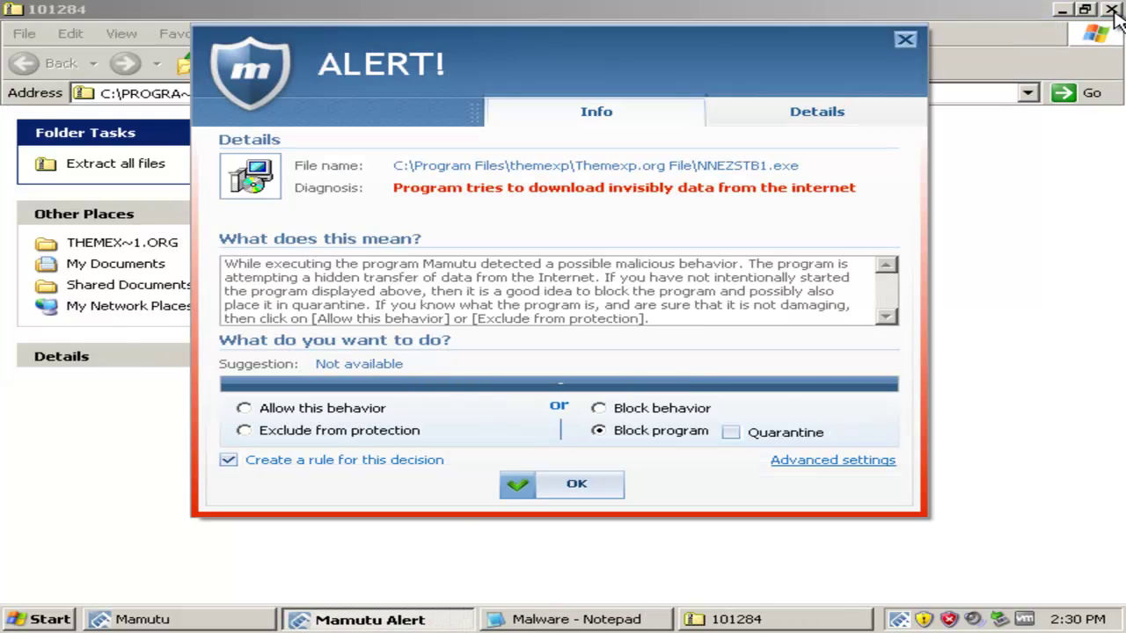
{"action": "left_click", "coordinate": [1112, 10]}
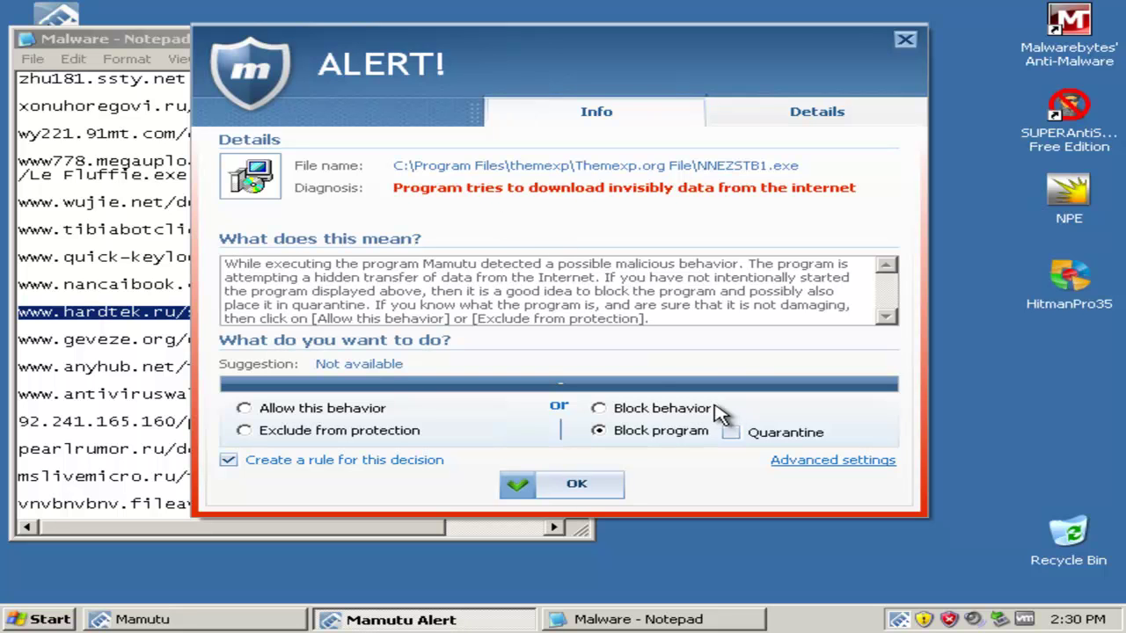
Block NNEZSTB1.exe and Trickler3103_PIC_fs_DMPT.exe in the Mamutu alerts with the Quarantine option enabled for each
{"action": "left_click", "coordinate": [730, 432]}
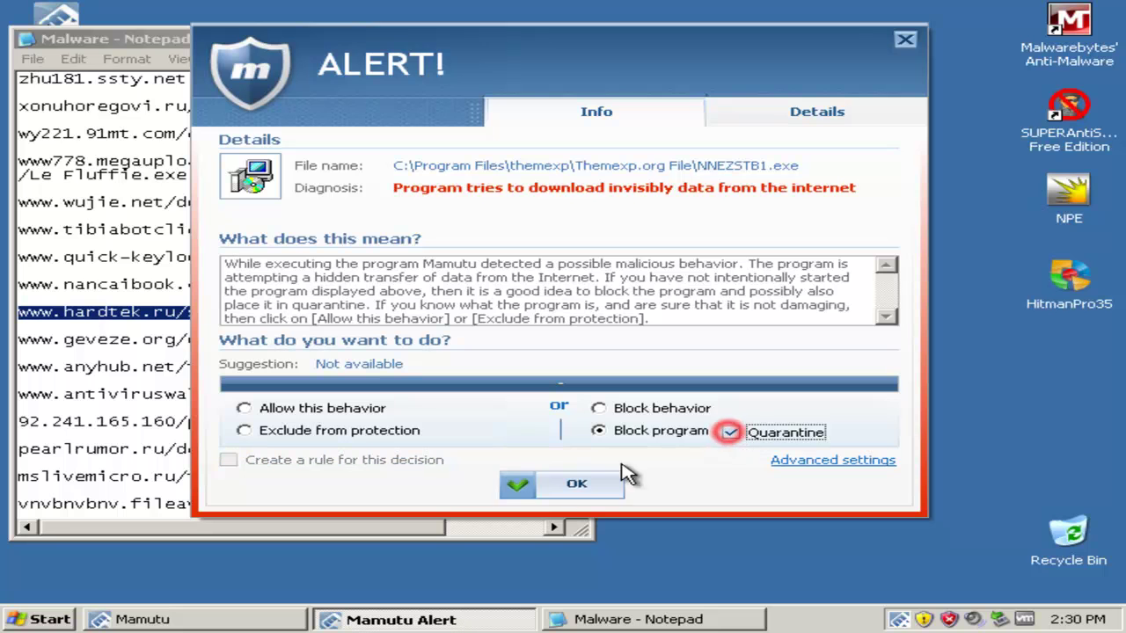
{"action": "left_click", "coordinate": [552, 485]}
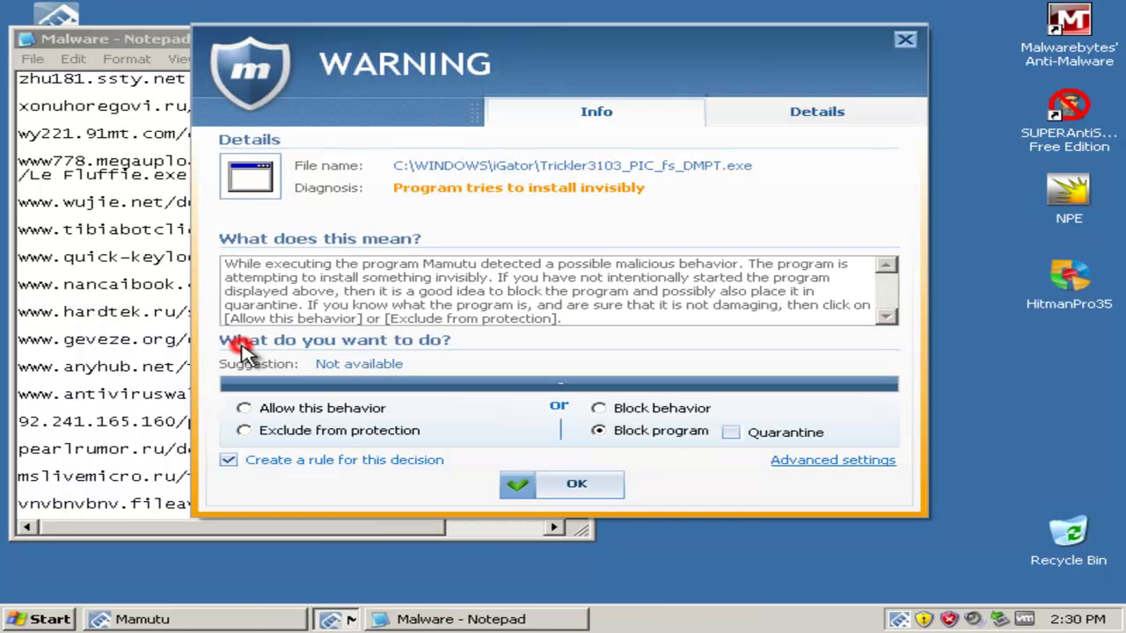
{"action": "left_click", "coordinate": [730, 433]}
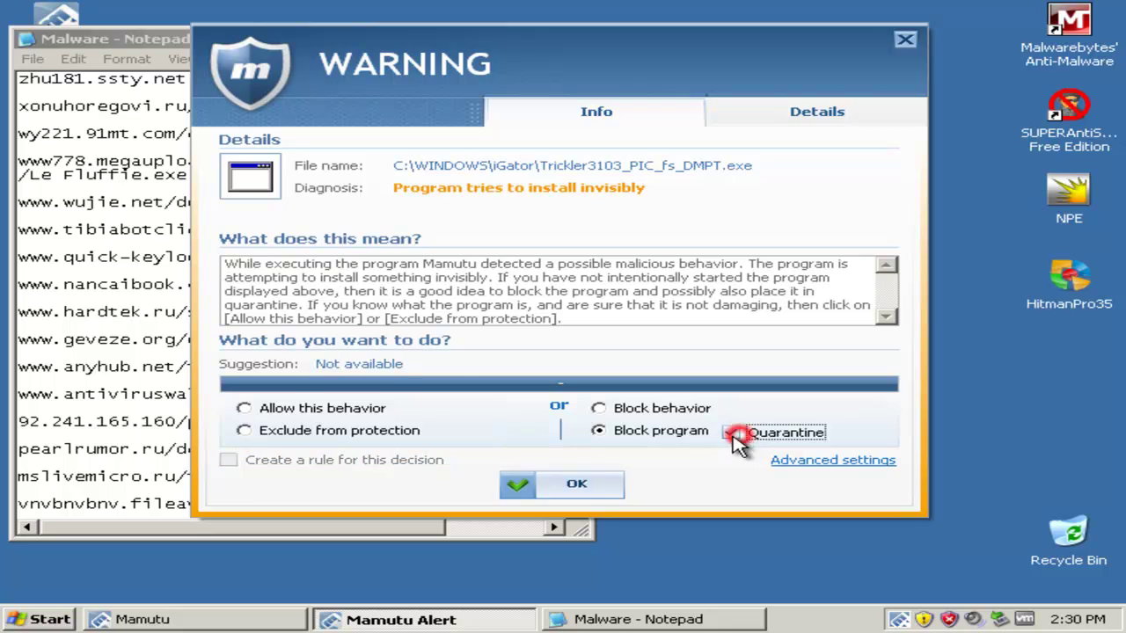
{"action": "left_click", "coordinate": [598, 483]}
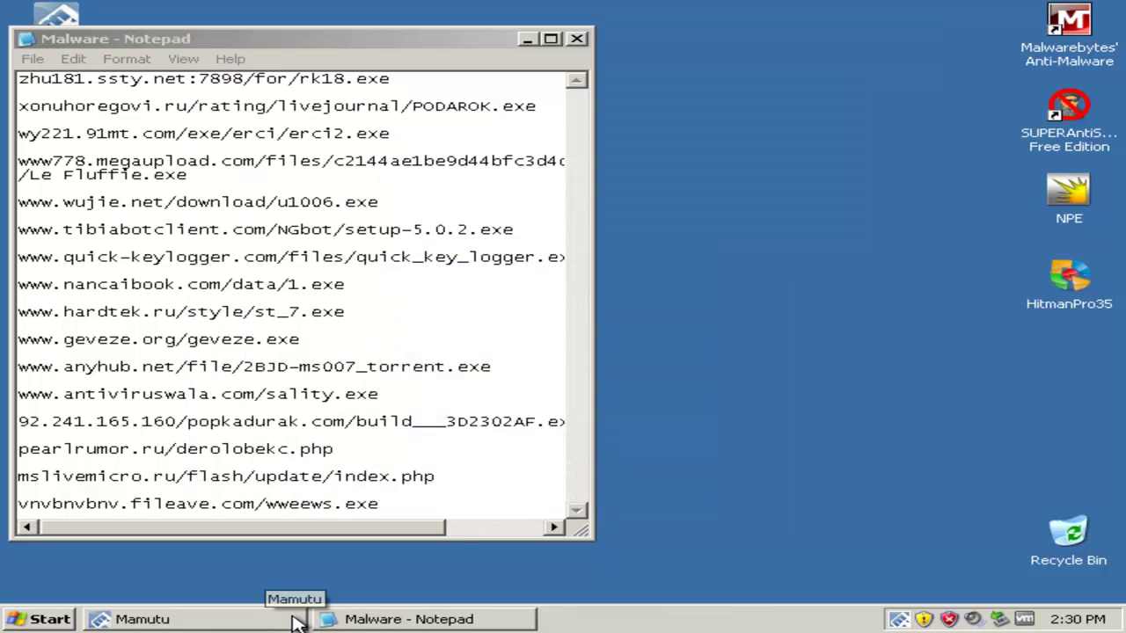
{"action": "left_click", "coordinate": [250, 366]}
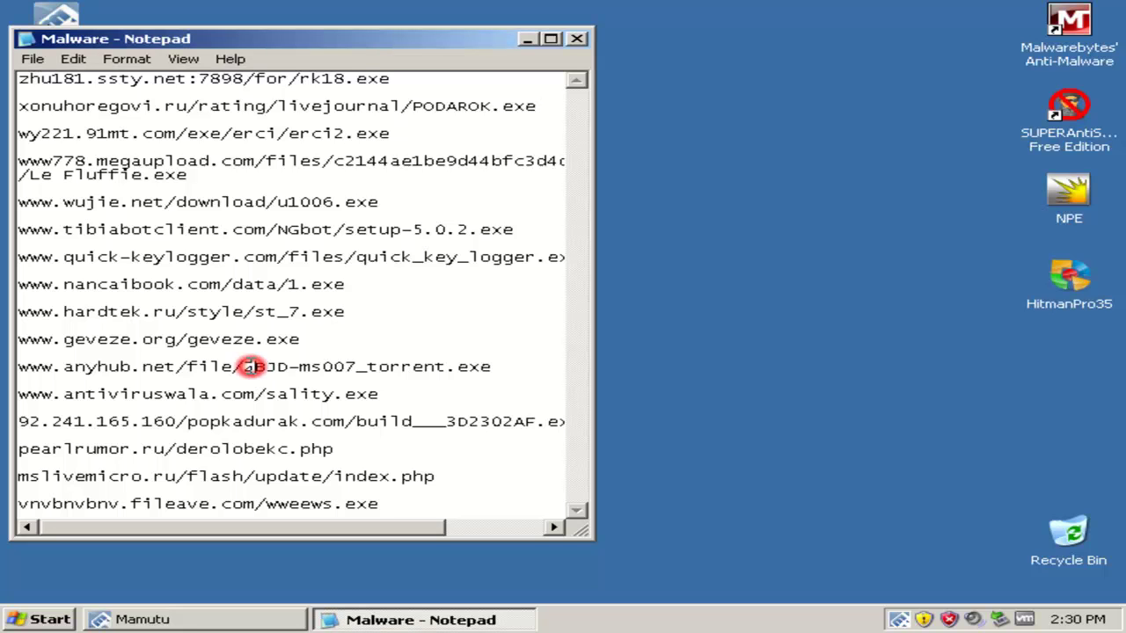
{"action": "double_click", "coordinate": [228, 366]}
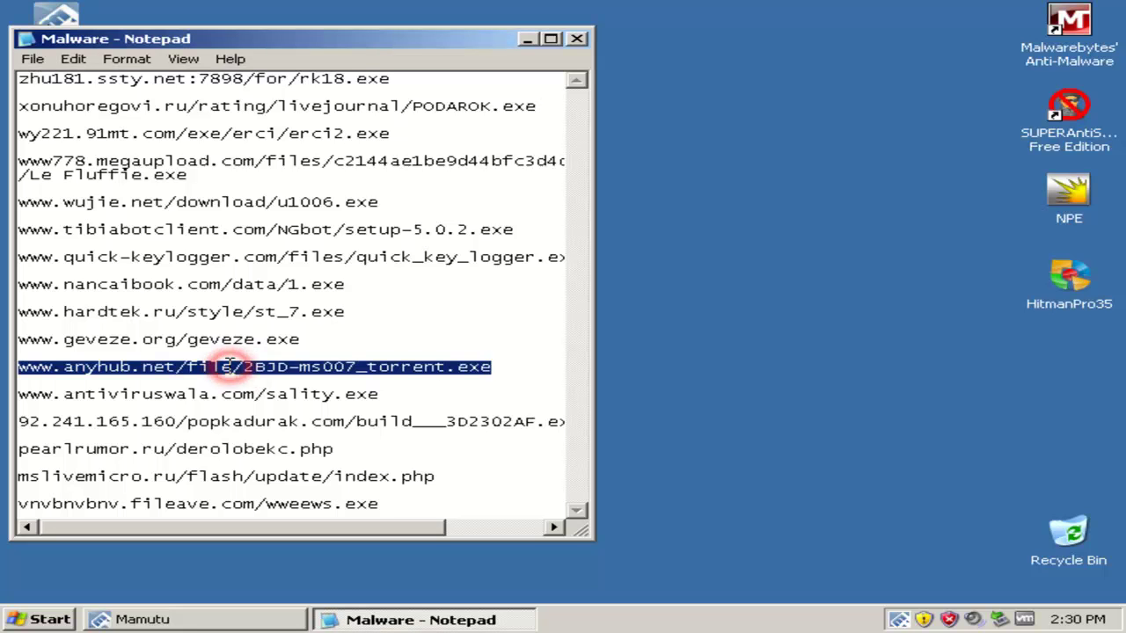
{"action": "right_click", "coordinate": [236, 378]}
{"action": "left_click", "coordinate": [275, 421]}
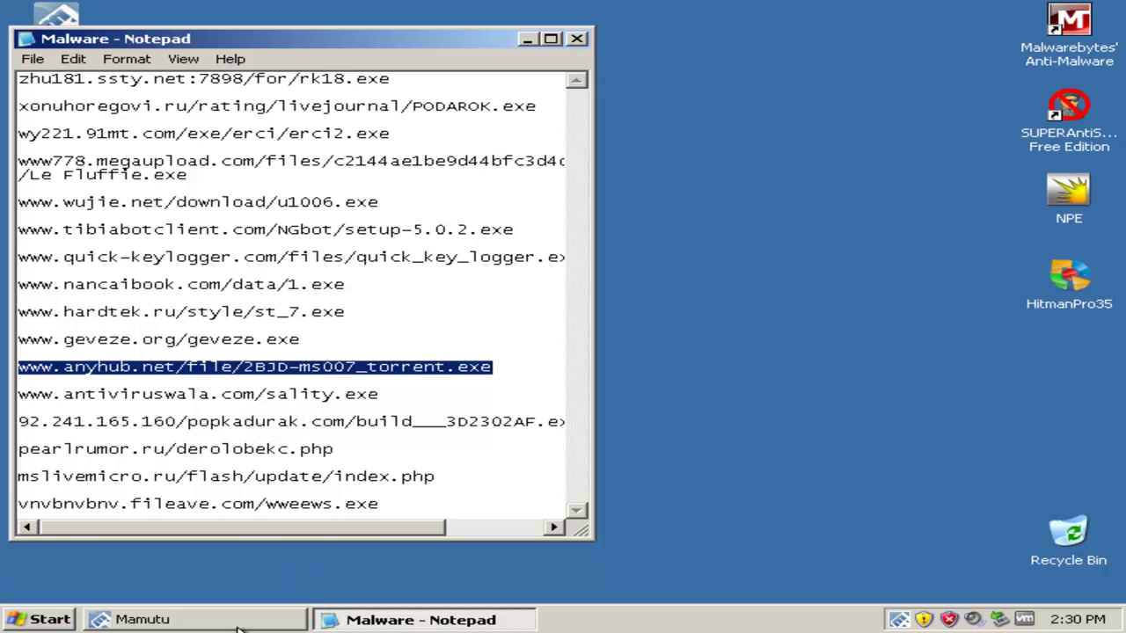
{"action": "left_click", "coordinate": [13, 620]}
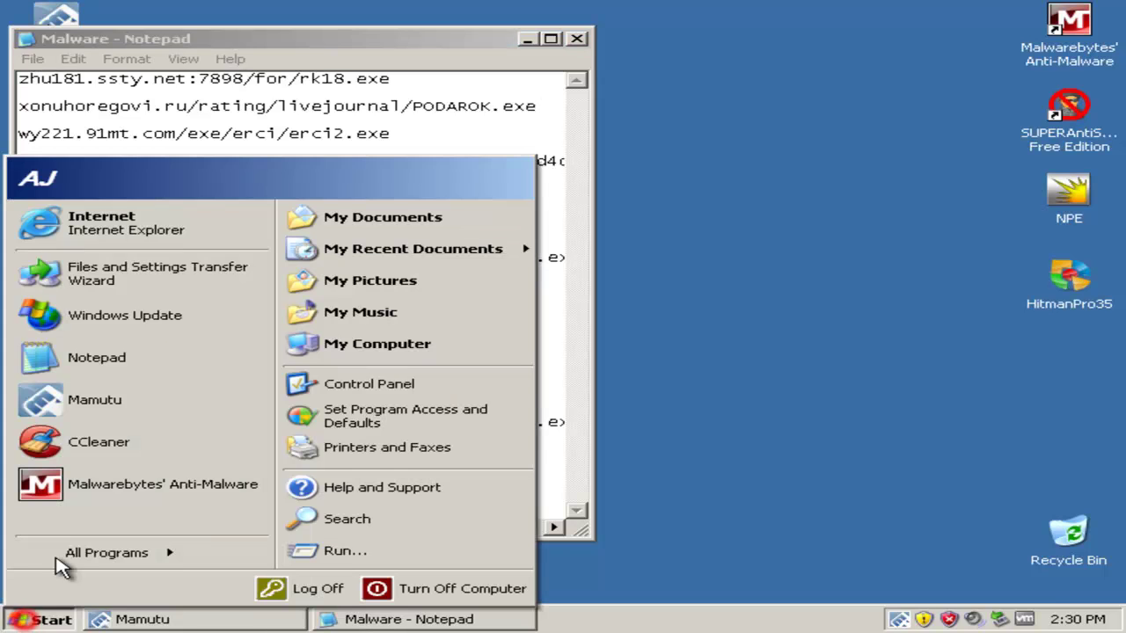
{"action": "left_click", "coordinate": [140, 239]}
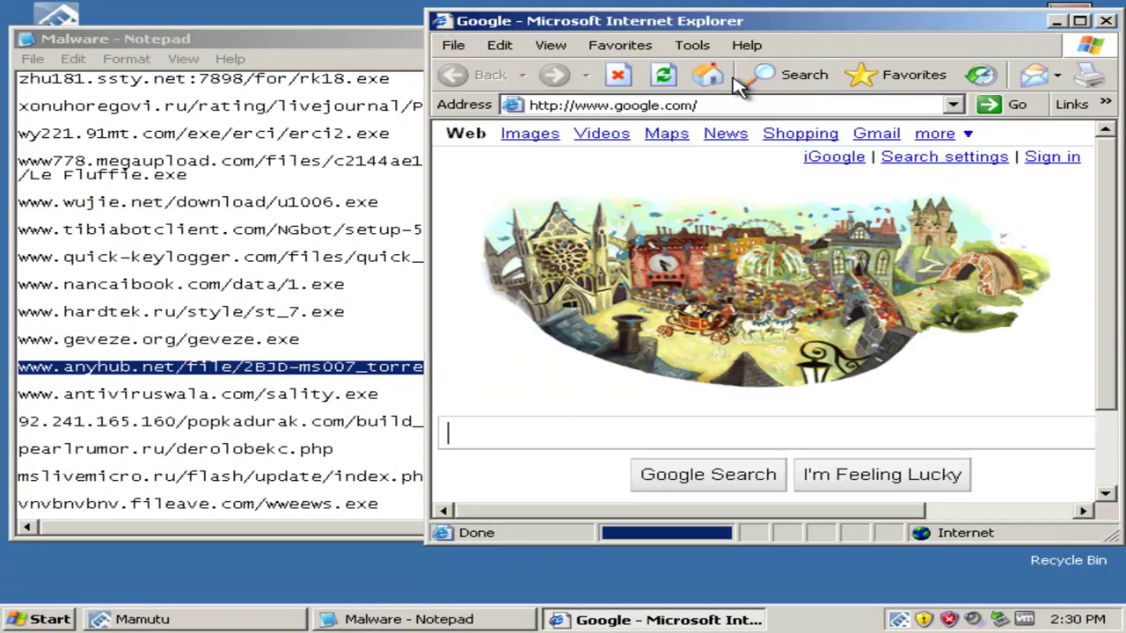
{"action": "left_click", "coordinate": [704, 104]}
{"action": "right_click", "coordinate": [714, 105]}
{"action": "left_click", "coordinate": [754, 174]}
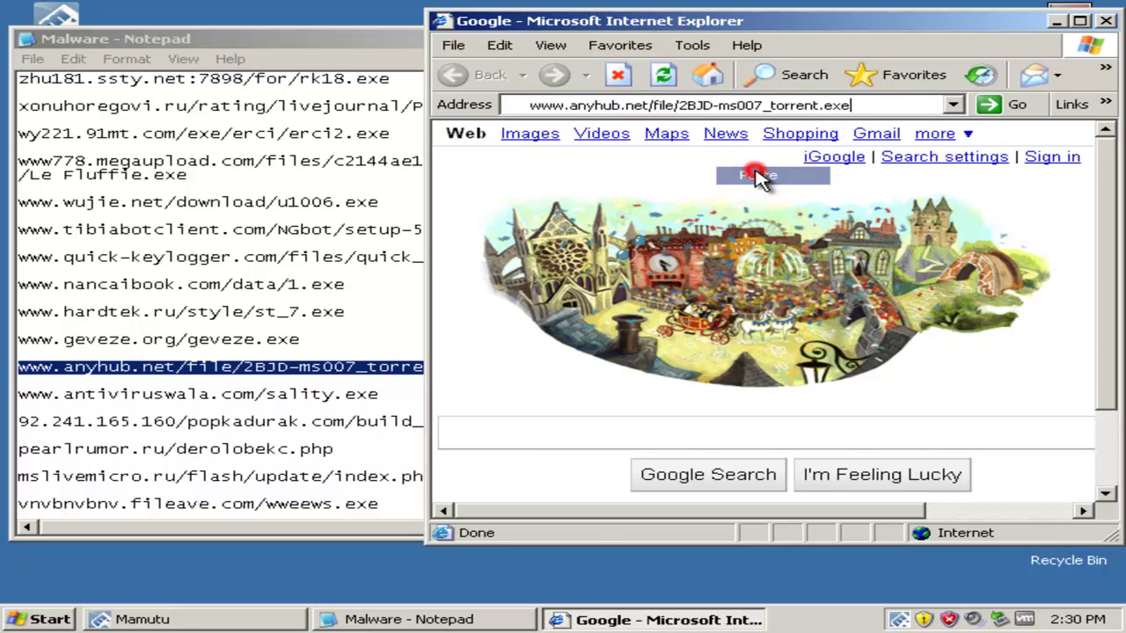
{"action": "key", "text": "Return"}
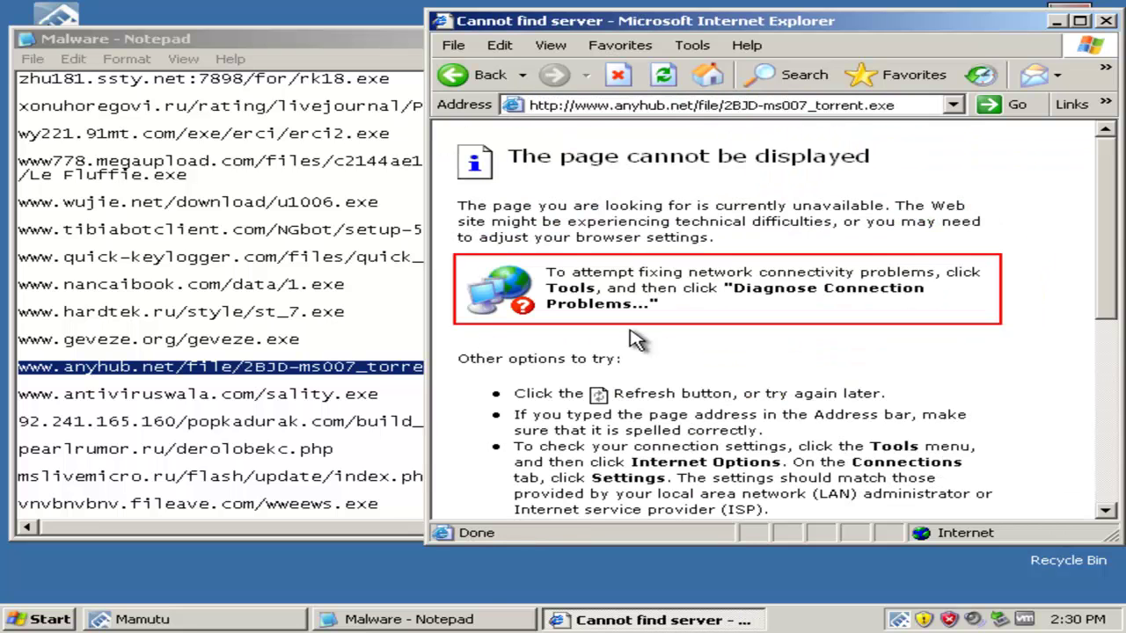
{"action": "left_click", "coordinate": [255, 393]}
{"action": "double_click", "coordinate": [255, 393]}
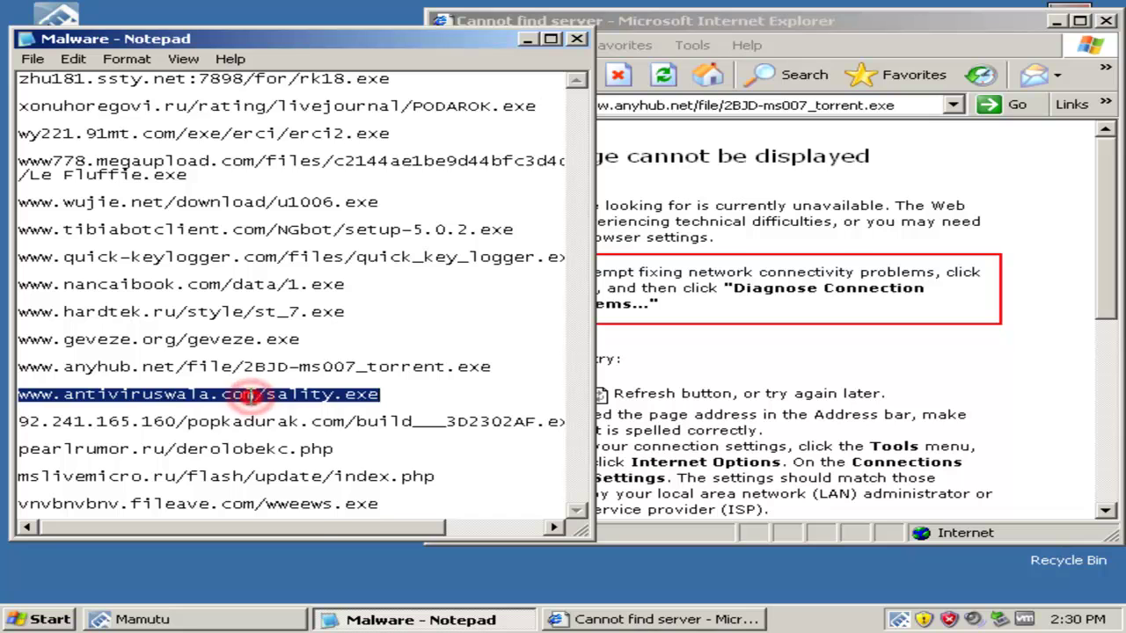
{"action": "right_click", "coordinate": [253, 397]}
{"action": "left_click", "coordinate": [294, 454]}
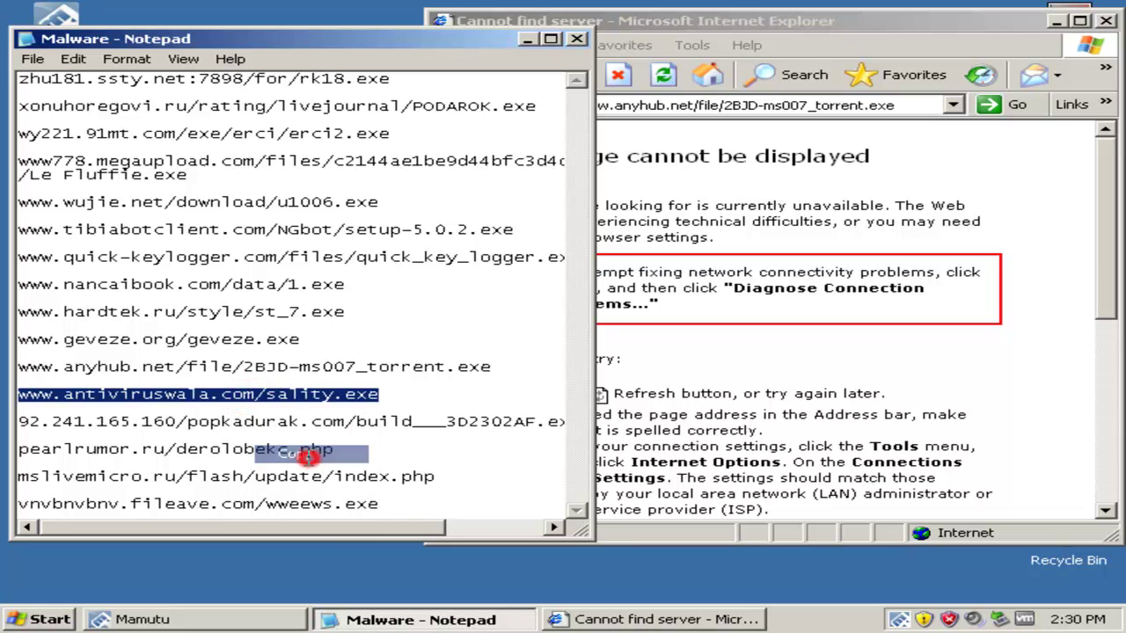
{"action": "left_click", "coordinate": [739, 110]}
{"action": "right_click", "coordinate": [739, 110]}
{"action": "left_click", "coordinate": [772, 177]}
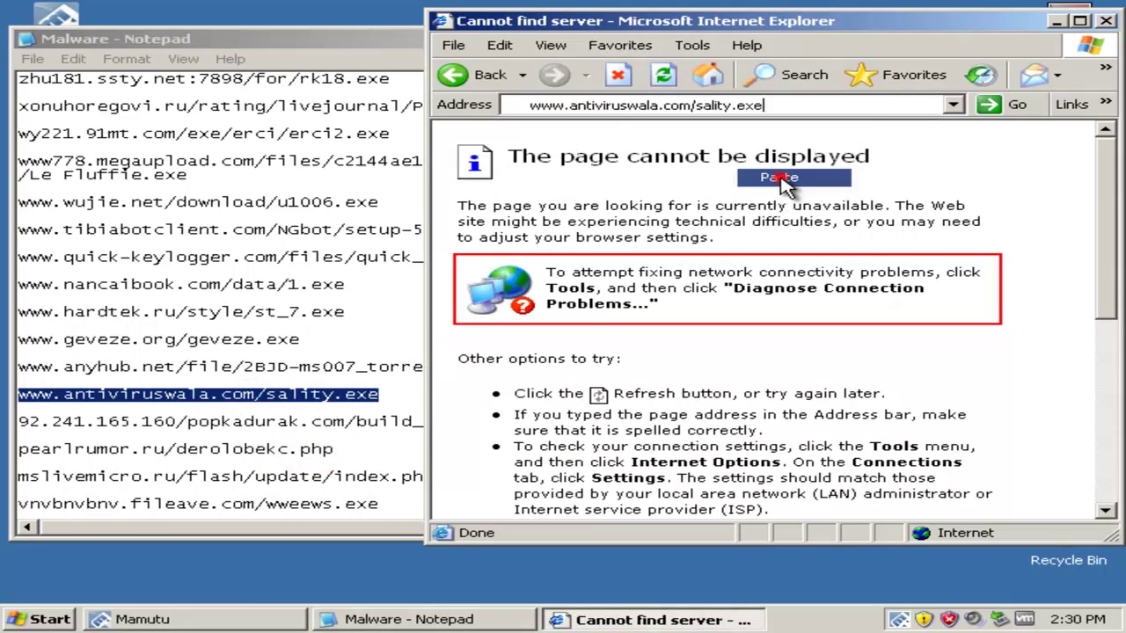
{"action": "key", "text": "Return"}
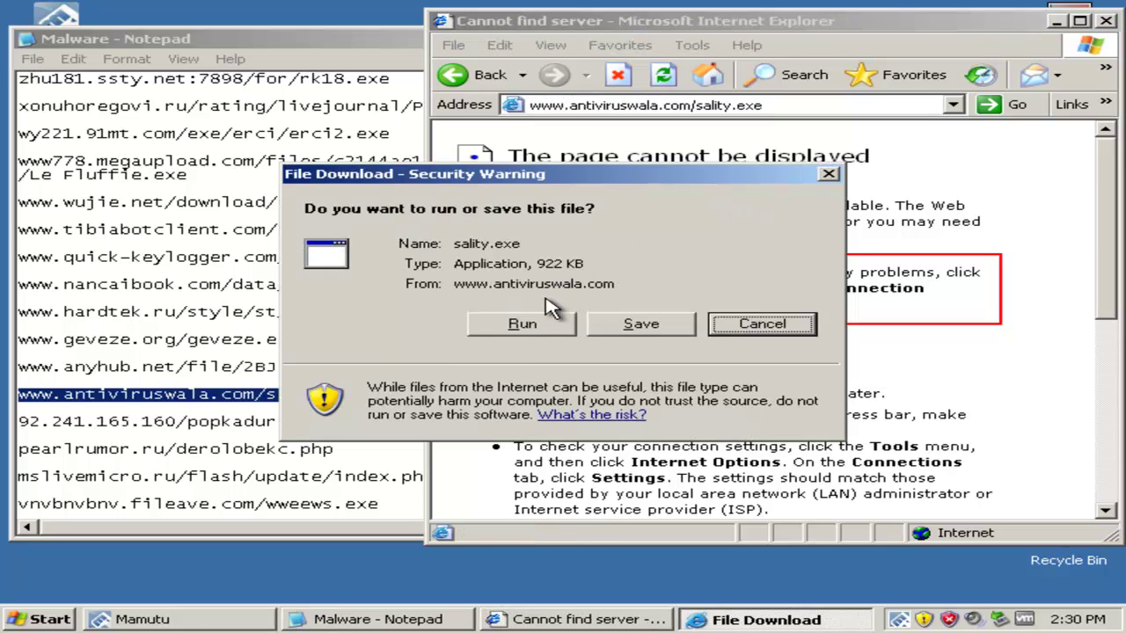
Run the downloaded sality.exe despite the unverified publisher
{"action": "left_click", "coordinate": [541, 325]}
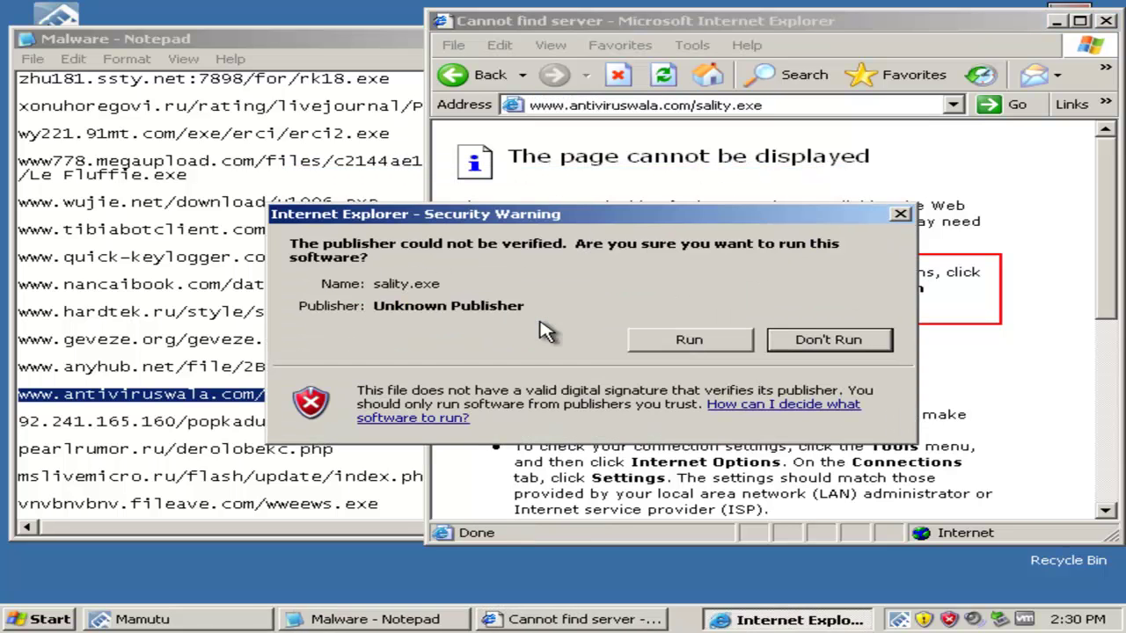
{"action": "left_click", "coordinate": [688, 341]}
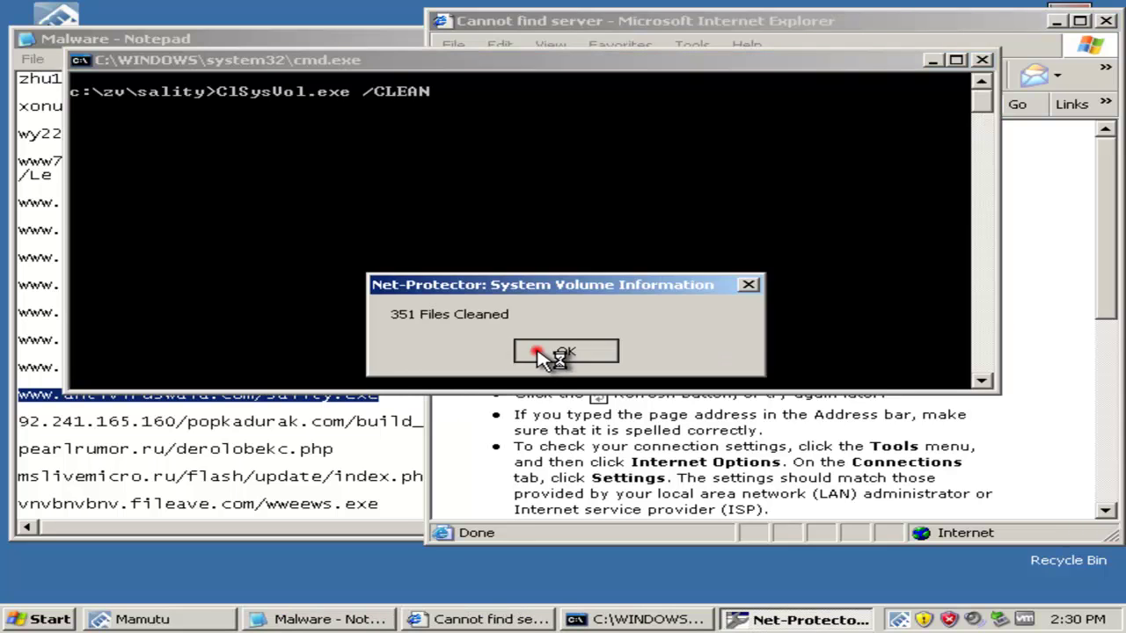
Accept adding exe_only.reg to the registry and block zzz.exe in the Mamutu warning with the Quarantine option enabled
{"action": "left_click", "coordinate": [541, 354]}
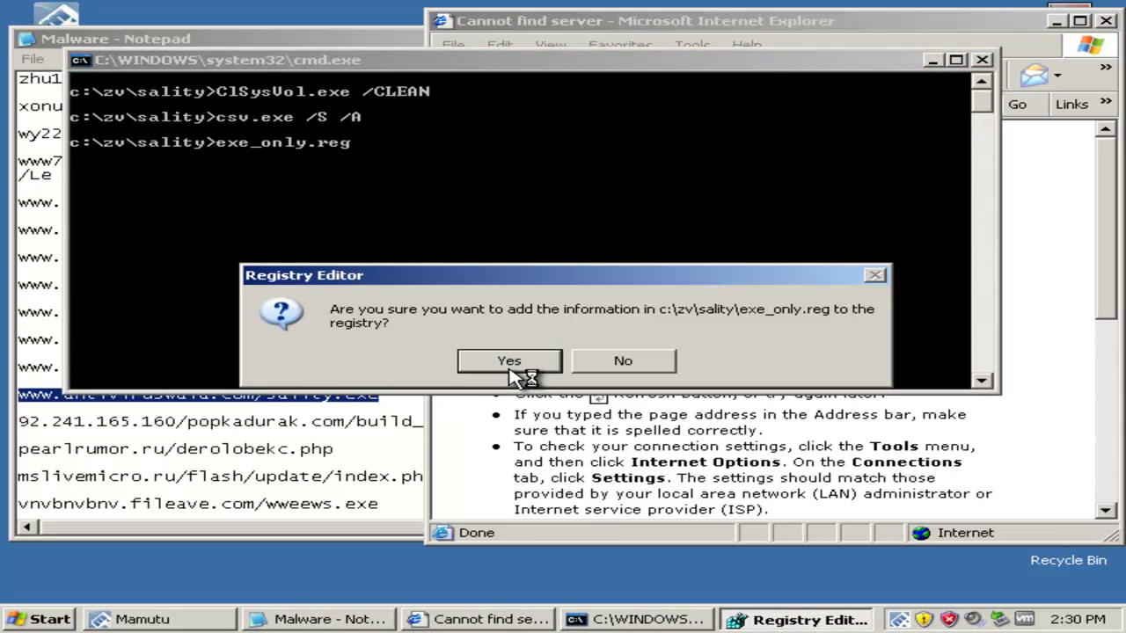
{"action": "left_click", "coordinate": [508, 363]}
{"action": "left_click", "coordinate": [558, 363]}
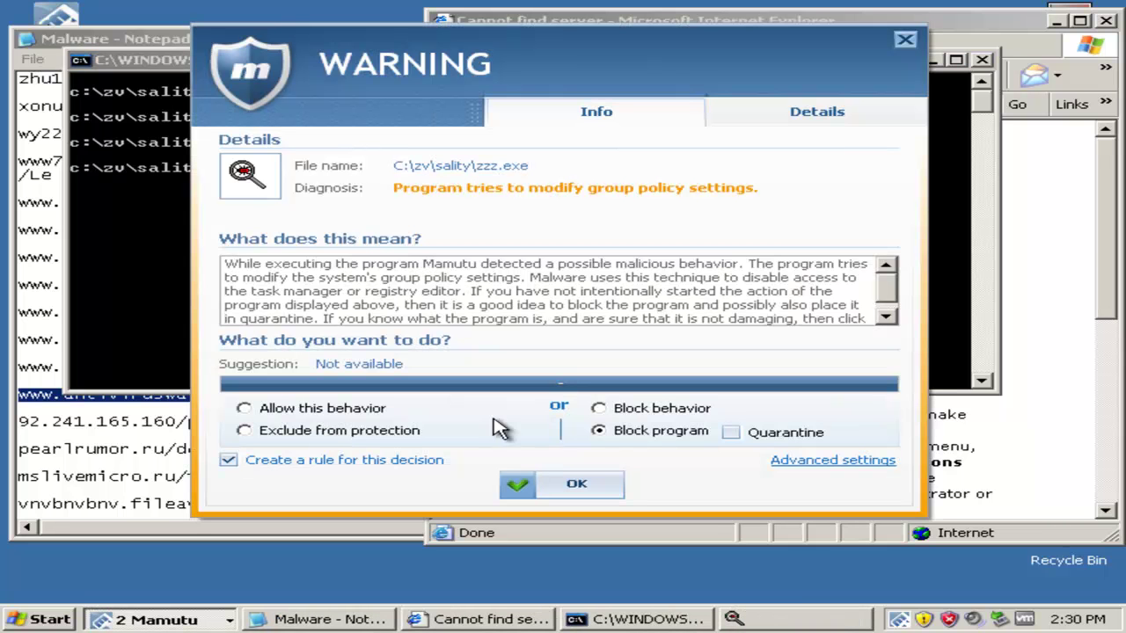
{"action": "left_click", "coordinate": [729, 434]}
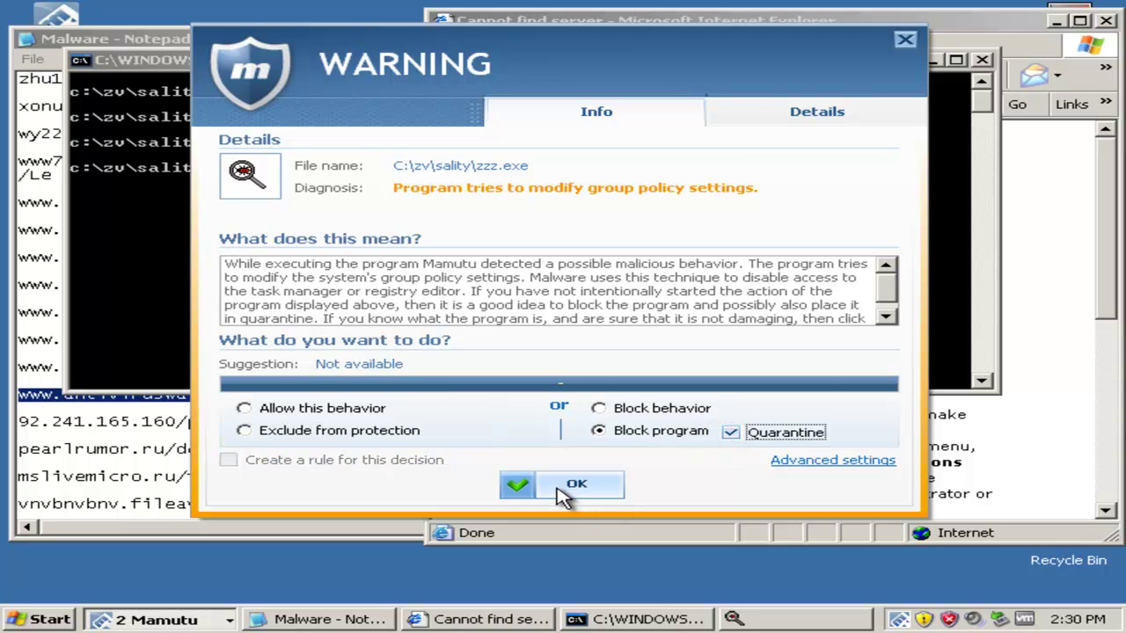
{"action": "left_click", "coordinate": [574, 486]}
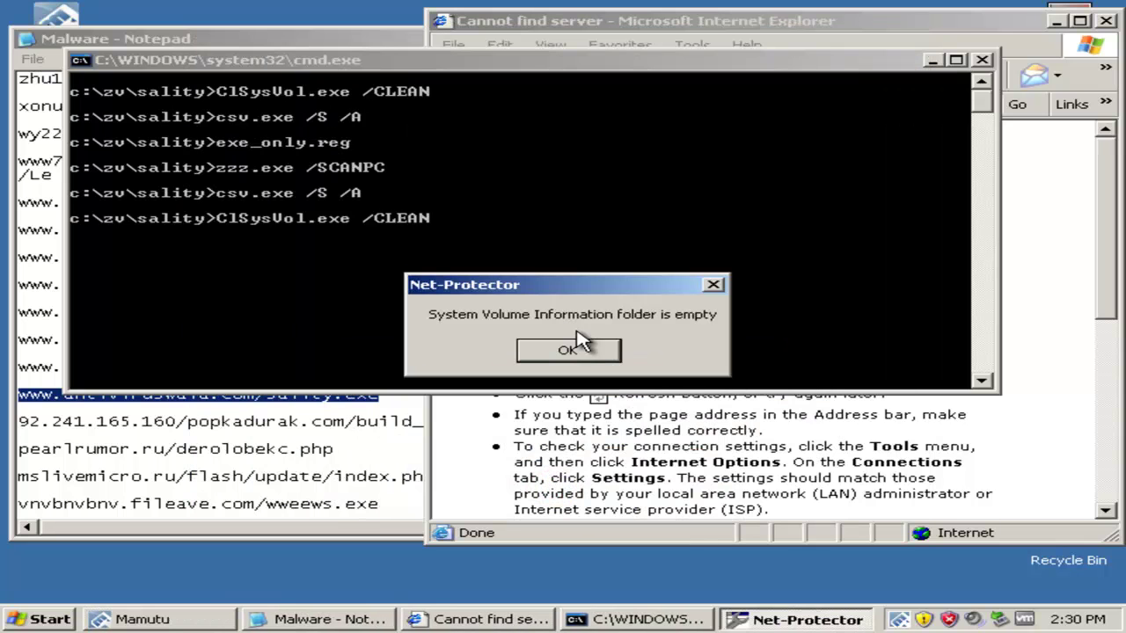
Dismiss the Net-Protector message about the System Volume Information folder and accept adding all_ext.reg to the registry
{"action": "left_click", "coordinate": [578, 355]}
{"action": "left_click", "coordinate": [585, 356]}
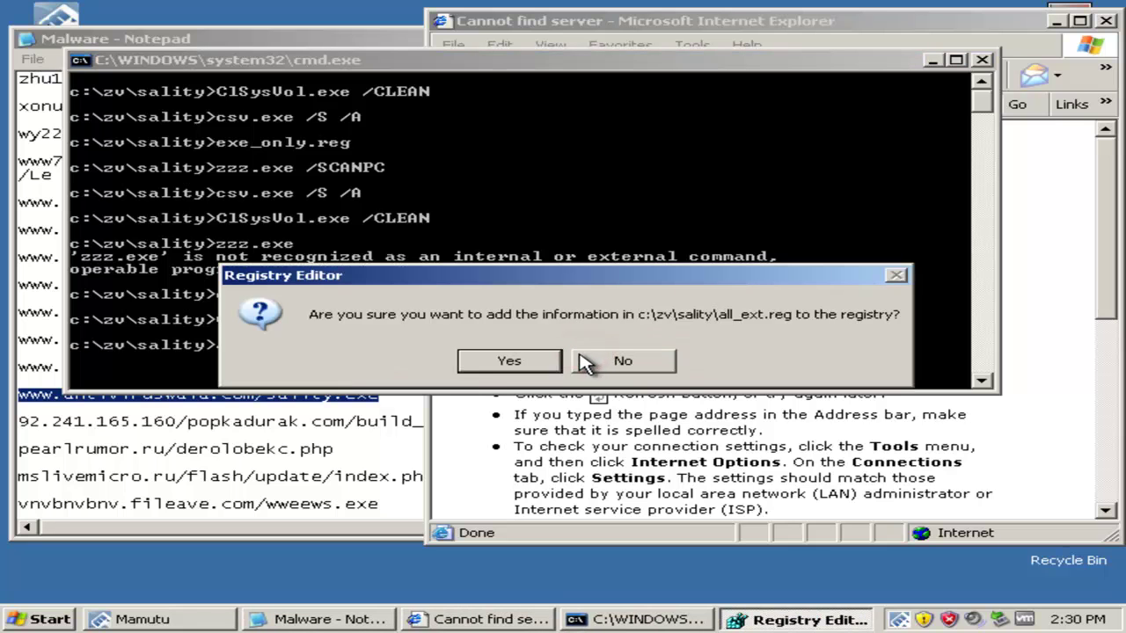
{"action": "left_click", "coordinate": [508, 362]}
{"action": "left_click", "coordinate": [511, 361]}
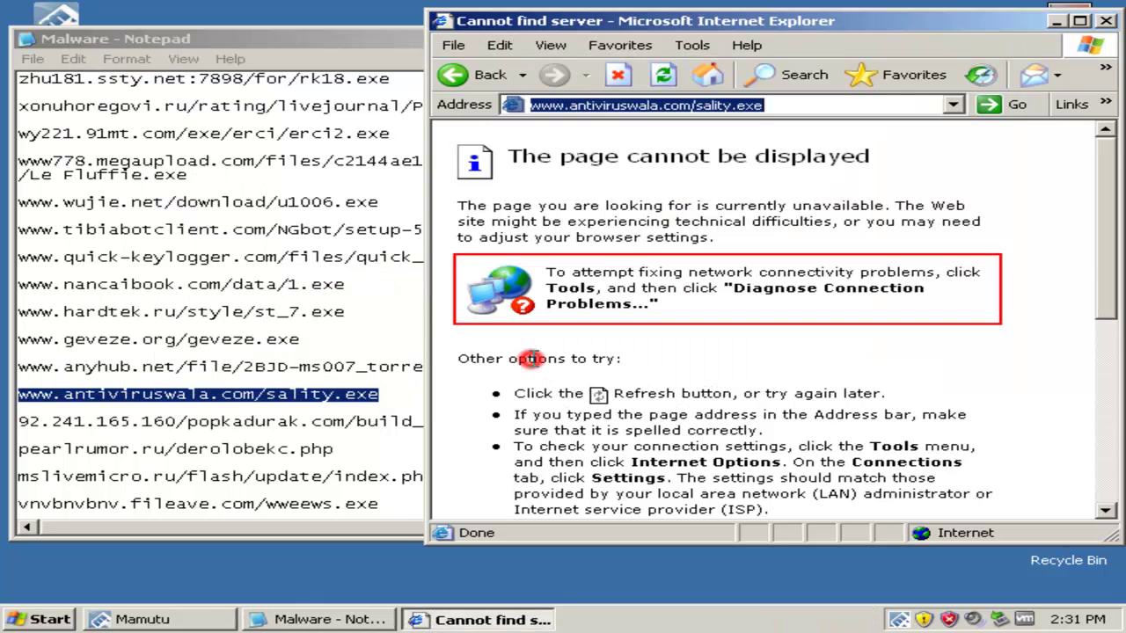
Copy the link 92.241.165.160/popkadurak.com/build___3D2302AF.exe from the Malware text file and open it in Internet Explorer
{"action": "left_click", "coordinate": [289, 424]}
{"action": "double_click", "coordinate": [289, 424]}
{"action": "right_click", "coordinate": [288, 424]}
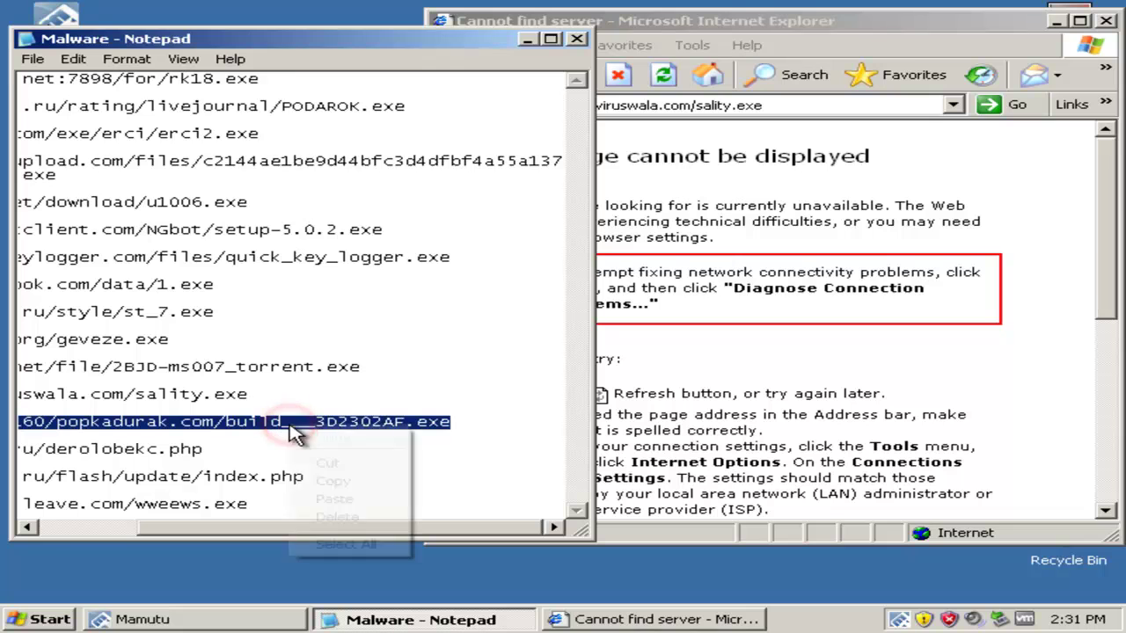
{"action": "left_click", "coordinate": [348, 485]}
{"action": "left_click", "coordinate": [746, 106]}
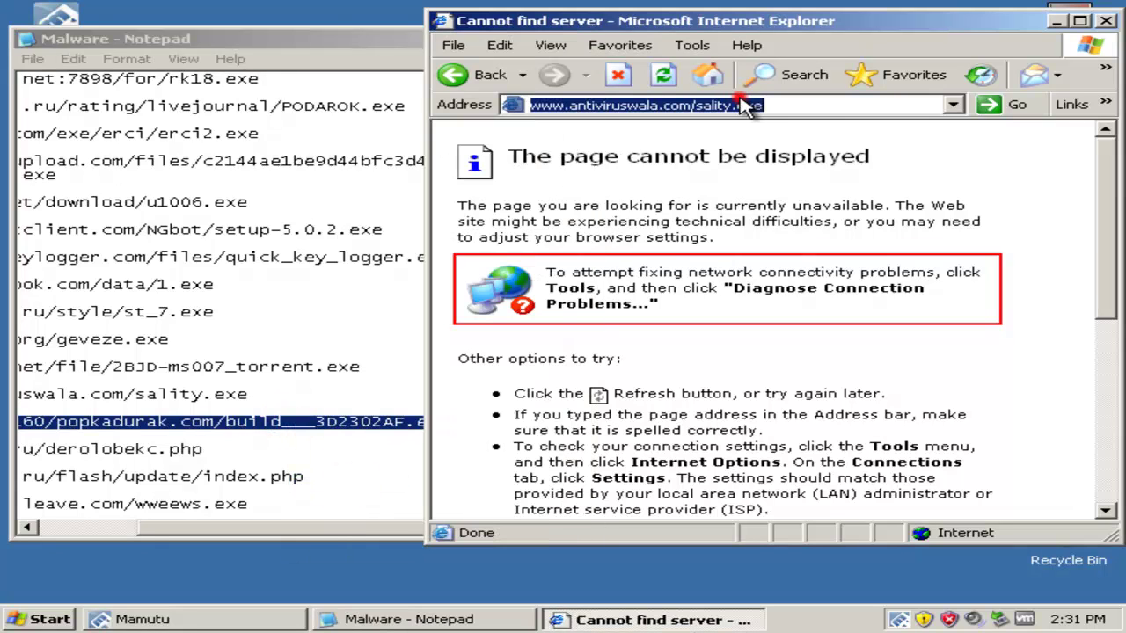
{"action": "right_click", "coordinate": [742, 105]}
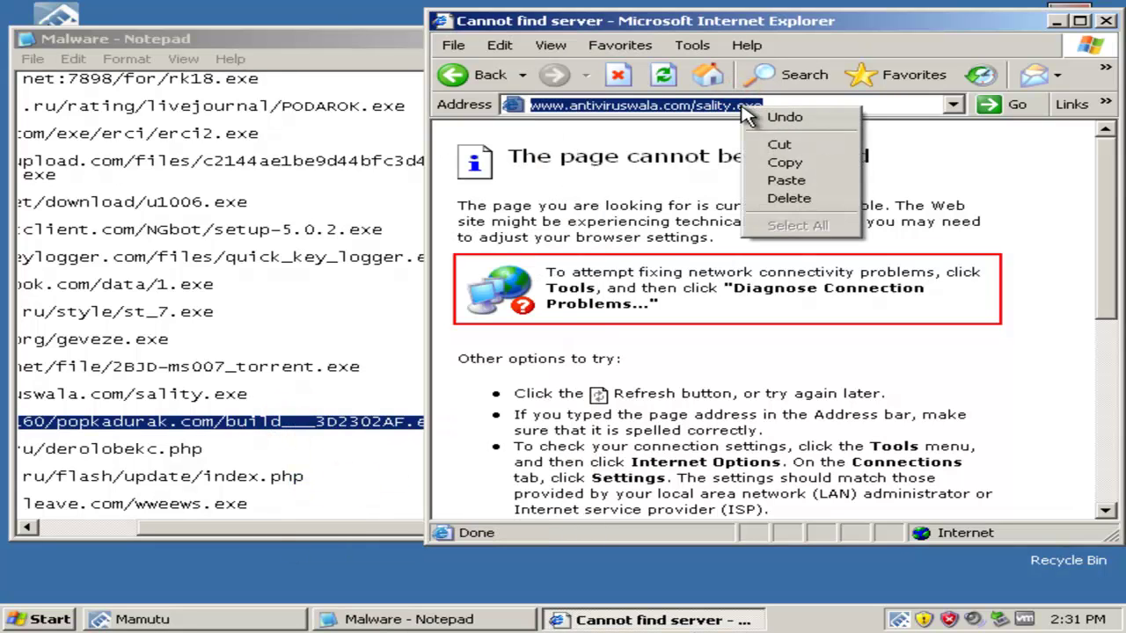
{"action": "left_click", "coordinate": [779, 177]}
{"action": "key", "text": "Return"}
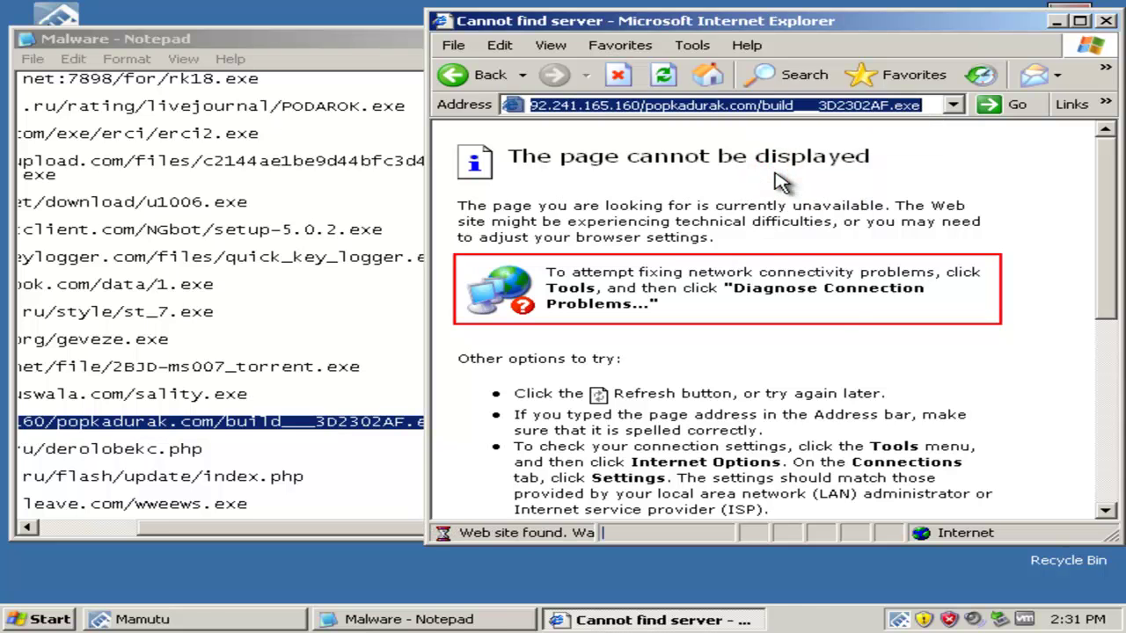
Run the downloaded build___3D2302AF.exe and block the program in the Mamutu alert with the Quarantine option enabled
{"action": "left_click", "coordinate": [547, 328]}
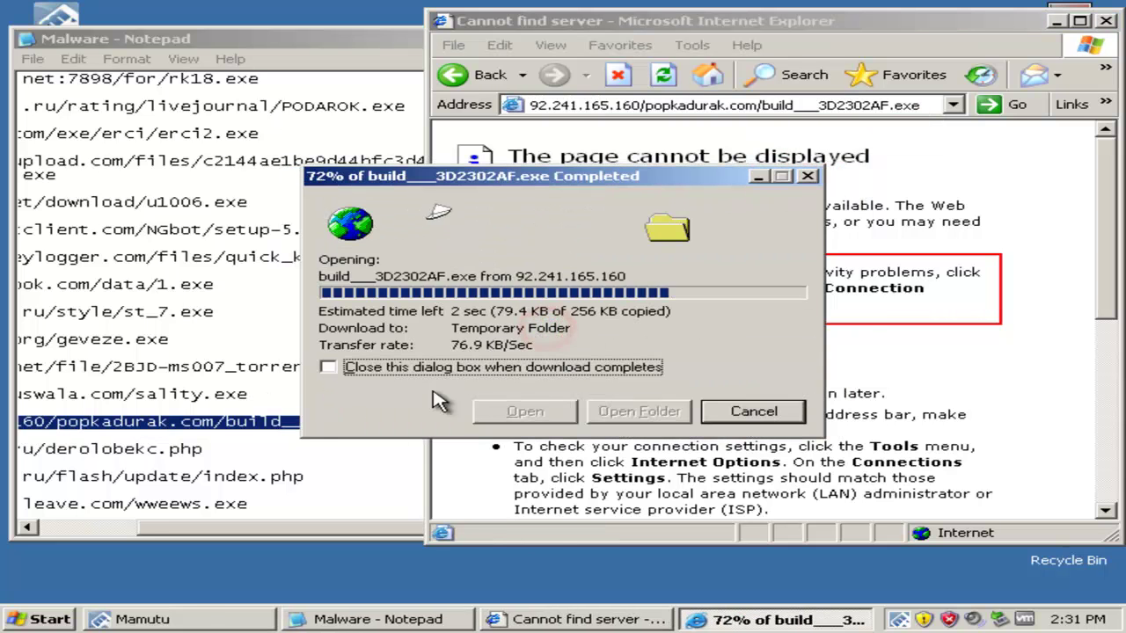
{"action": "left_click", "coordinate": [679, 311]}
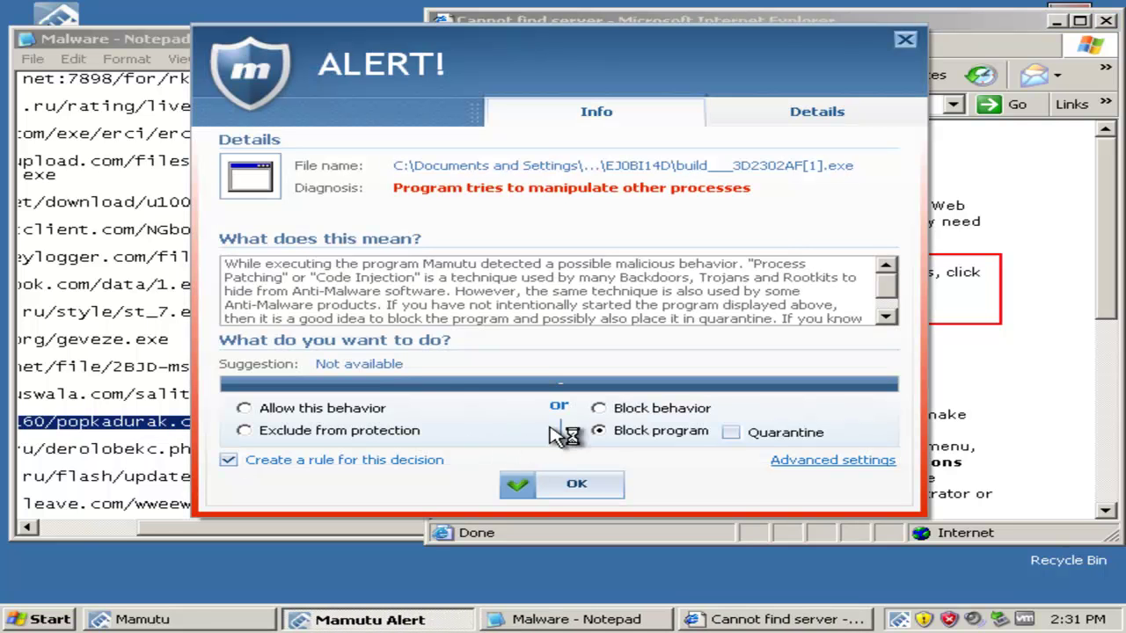
{"action": "left_click", "coordinate": [599, 431]}
{"action": "left_click", "coordinate": [733, 432]}
{"action": "left_click", "coordinate": [543, 490]}
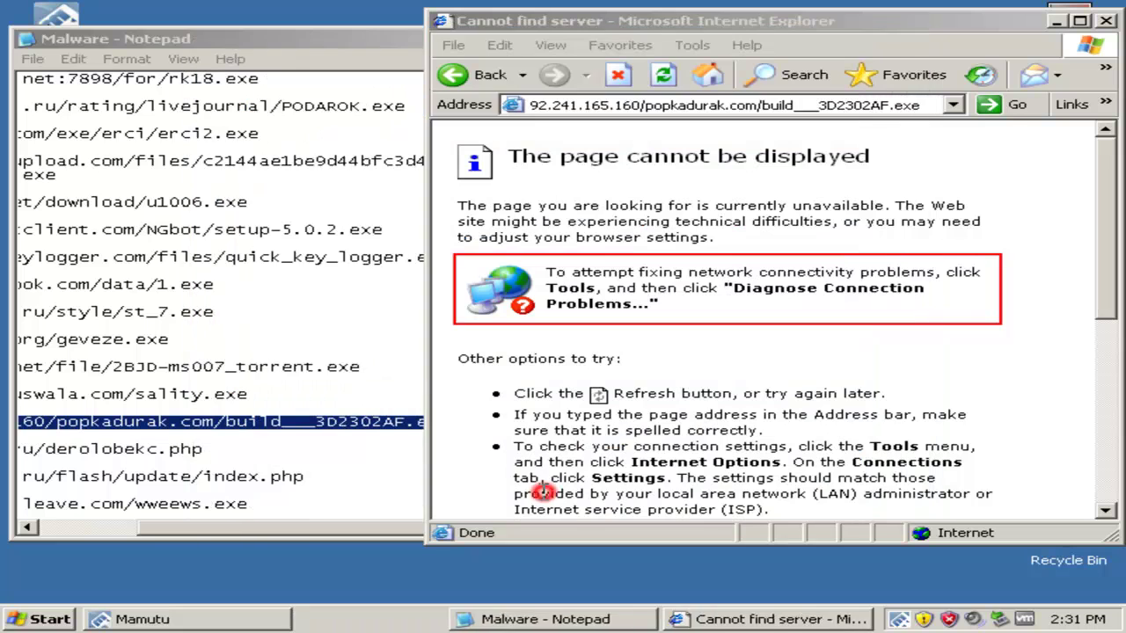
Copy the link pearlrumor.ru/derolobekc.php from the Malware text file and open it in Internet Explorer
{"action": "left_click_drag", "start_coordinate": [344, 530], "coordinate": [220, 526]}
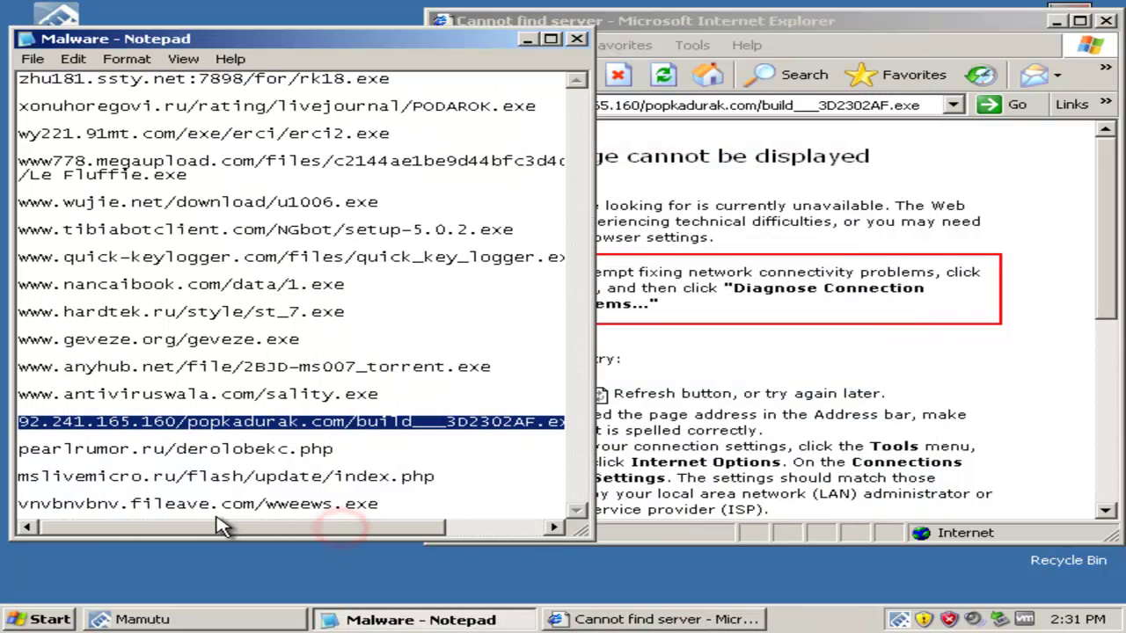
{"action": "double_click", "coordinate": [236, 447]}
{"action": "right_click", "coordinate": [232, 455]}
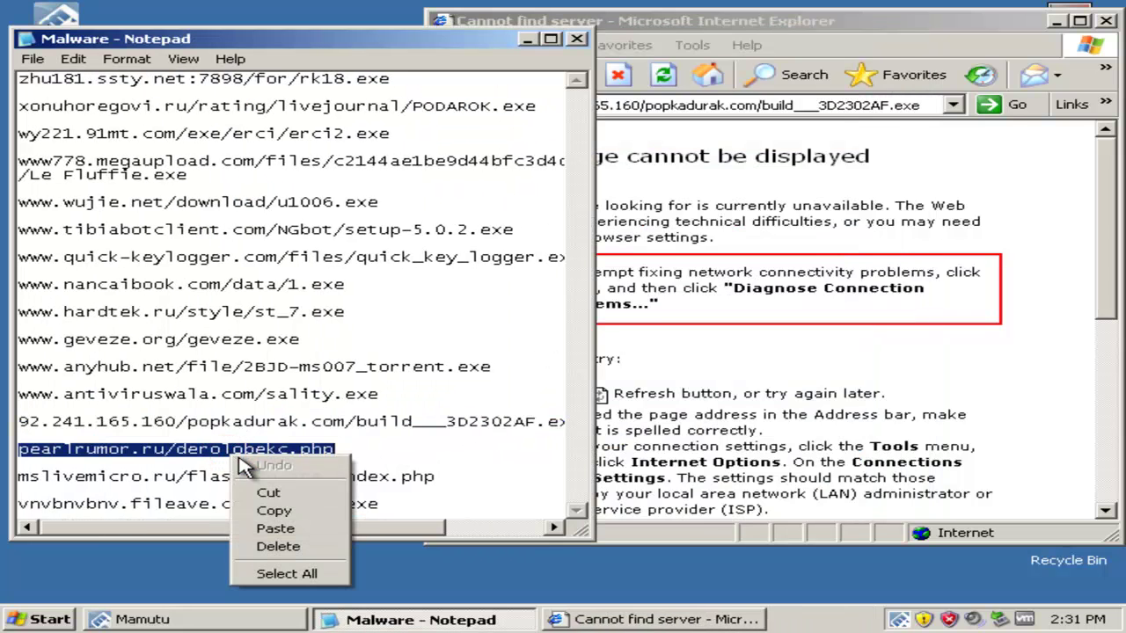
{"action": "left_click", "coordinate": [299, 512]}
{"action": "left_click", "coordinate": [714, 109]}
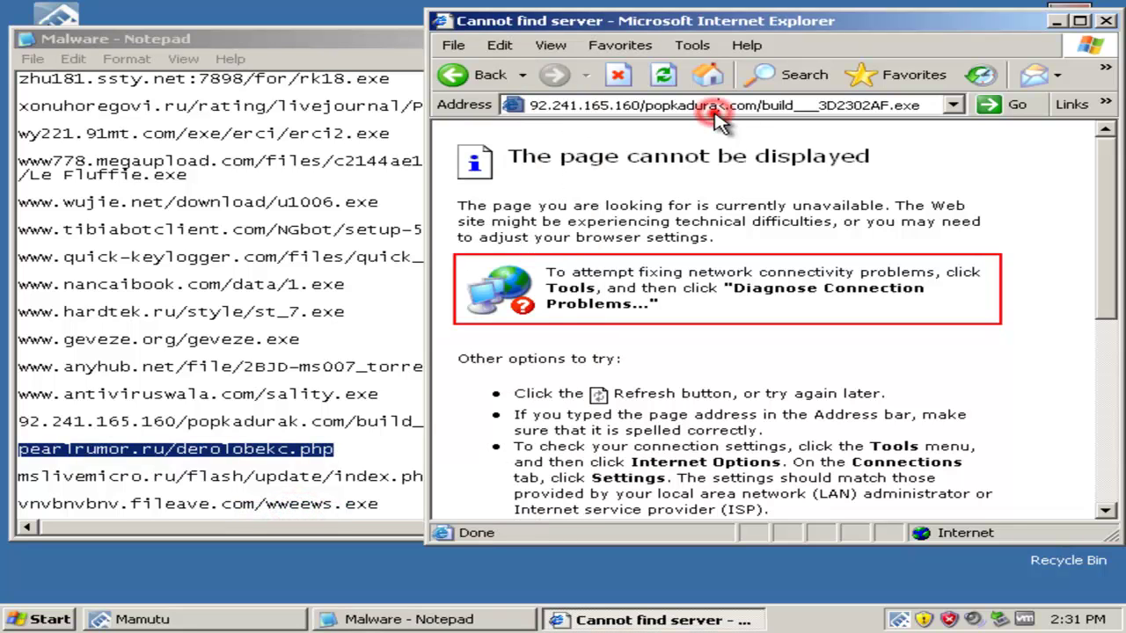
{"action": "left_click", "coordinate": [681, 105]}
{"action": "right_click", "coordinate": [681, 107]}
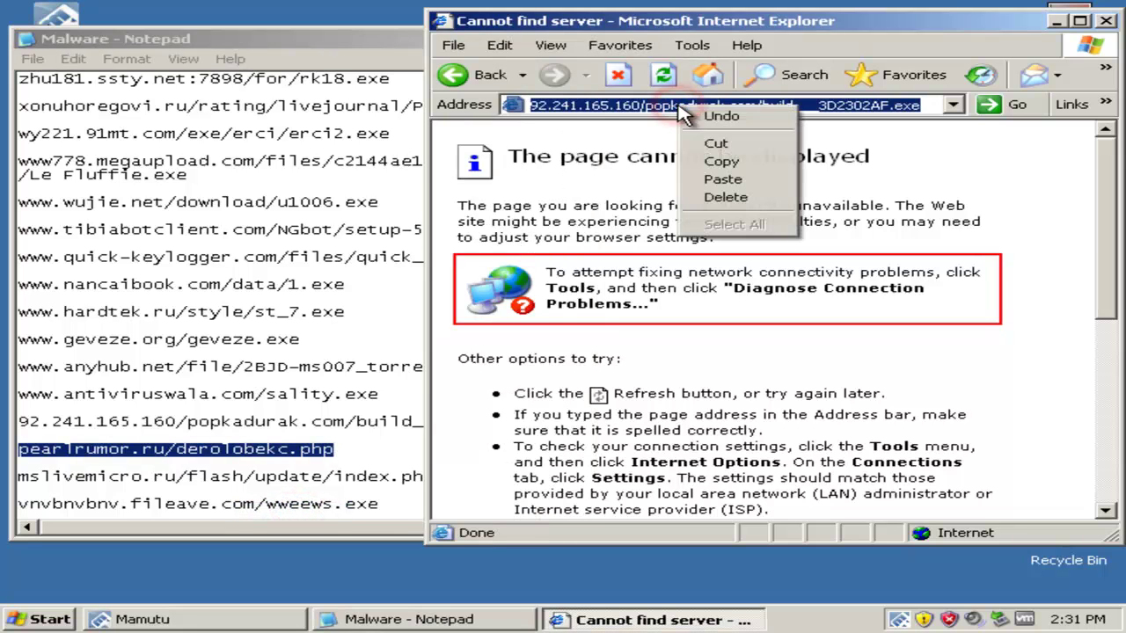
{"action": "left_click", "coordinate": [733, 180]}
{"action": "key", "text": "Return"}
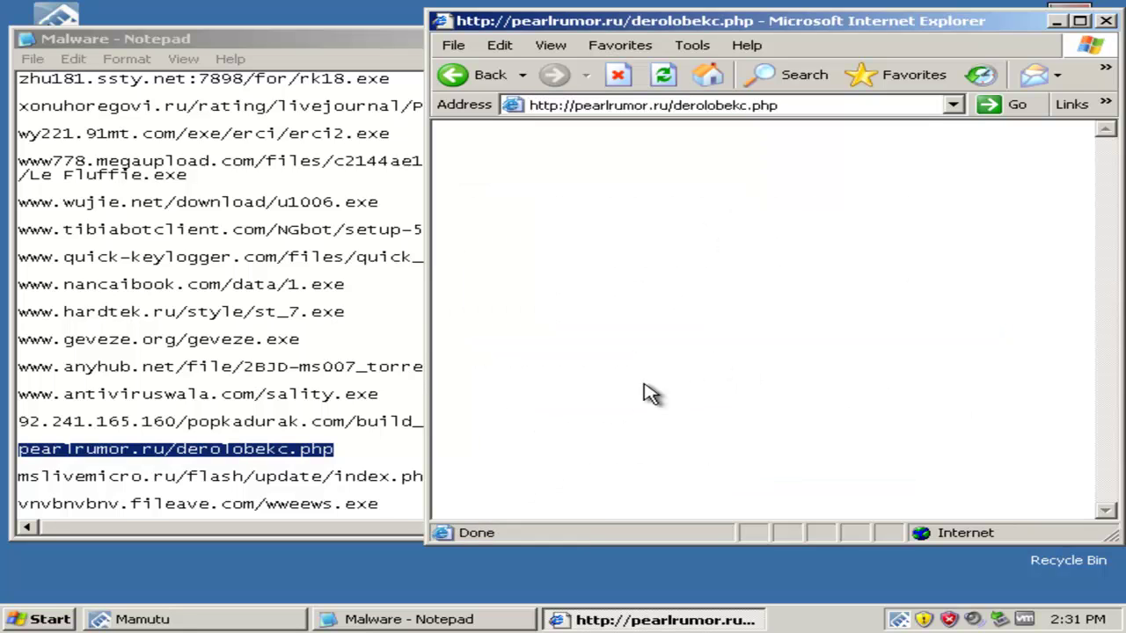
Copy the link mslivemicro.ru/flash/update/index.php from the Malware text file and open it in Internet Explorer
{"action": "left_click", "coordinate": [293, 486]}
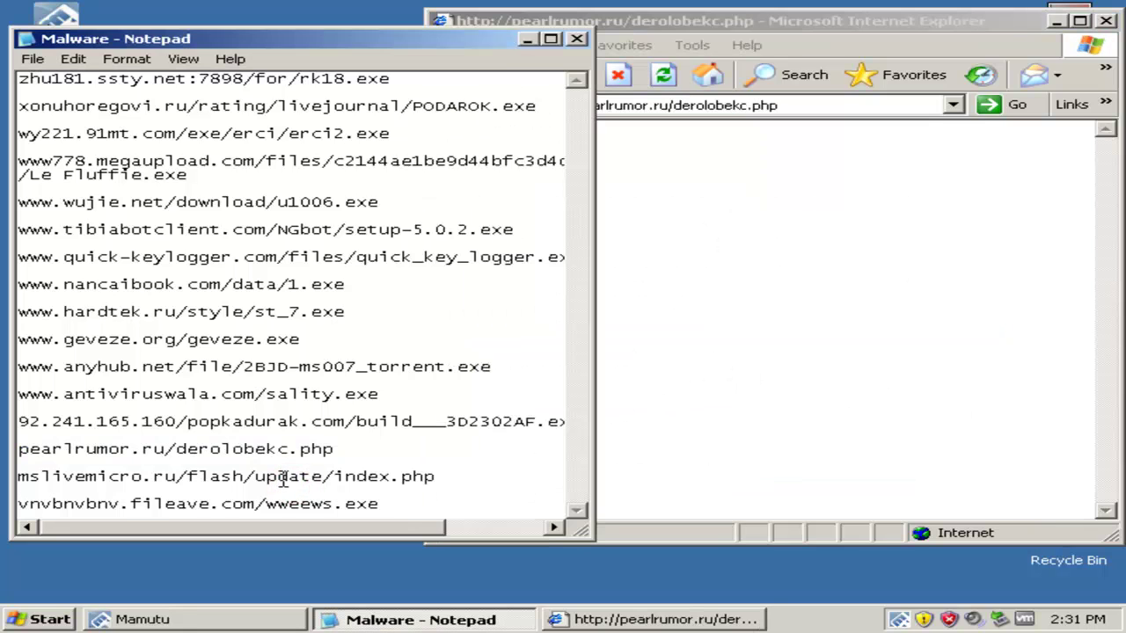
{"action": "double_click", "coordinate": [284, 478]}
{"action": "right_click", "coordinate": [285, 481]}
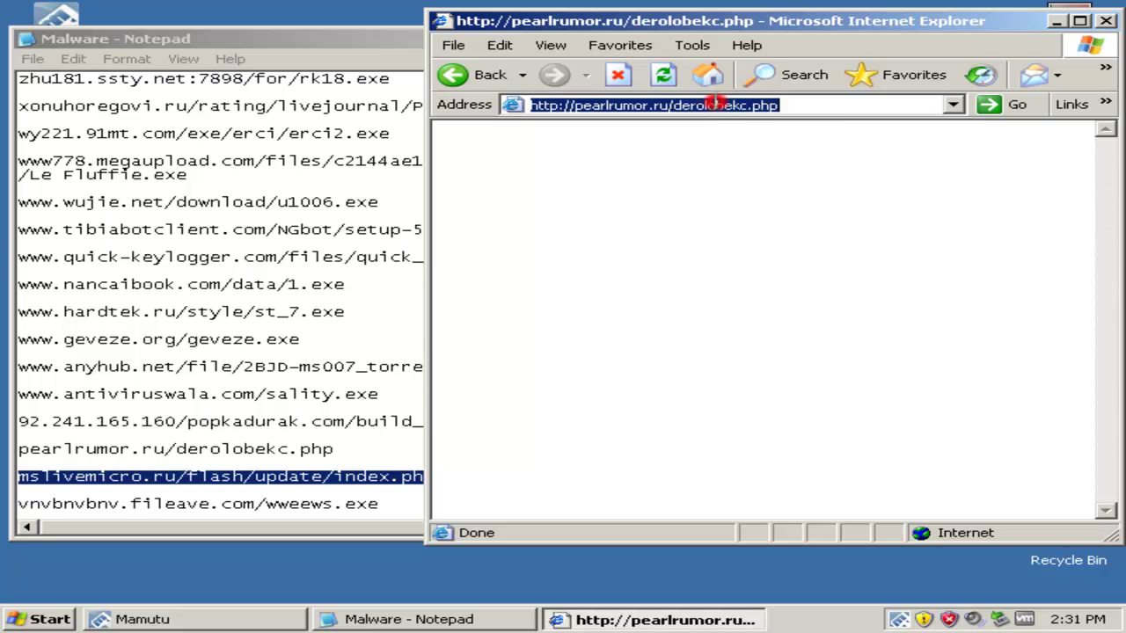
{"action": "right_click", "coordinate": [716, 104]}
{"action": "left_click", "coordinate": [767, 178]}
{"action": "key", "text": "Return"}
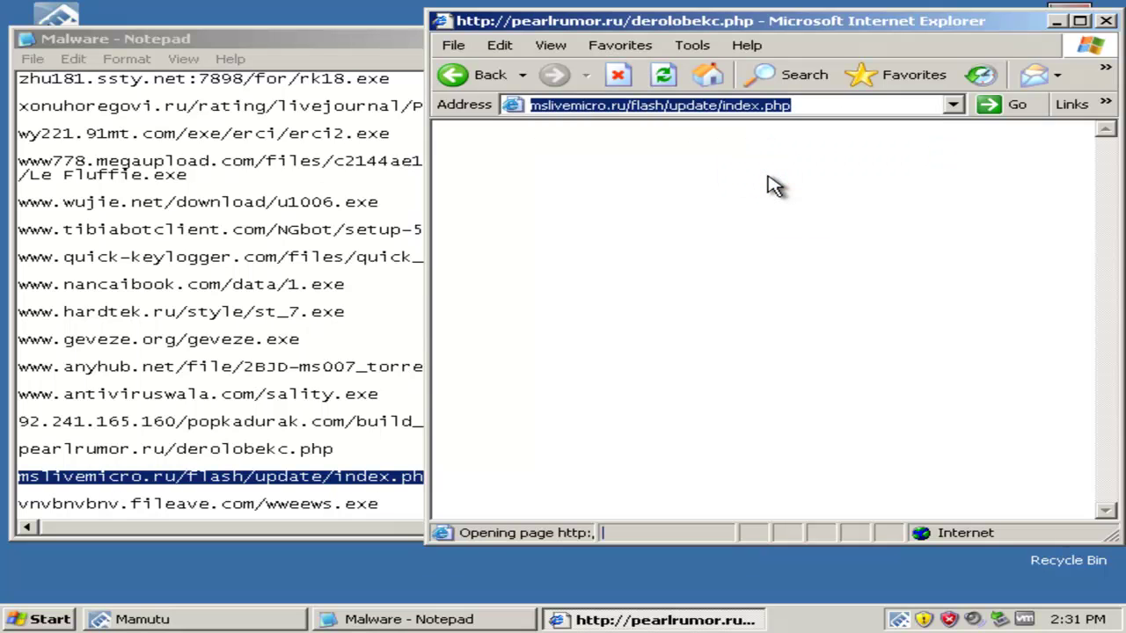
Copy the link vnvbnvbnv.fileave.com/wweews.exe, close the Malware text file and open the link in Internet Explorer
{"action": "left_click", "coordinate": [285, 497]}
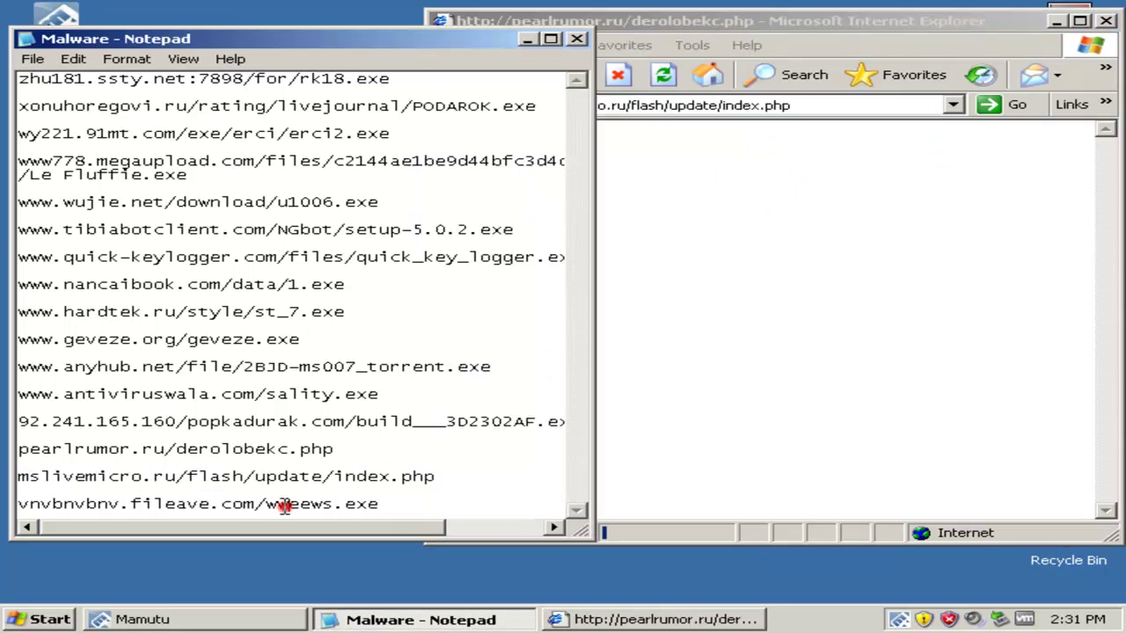
{"action": "double_click", "coordinate": [288, 503]}
{"action": "right_click", "coordinate": [287, 505]}
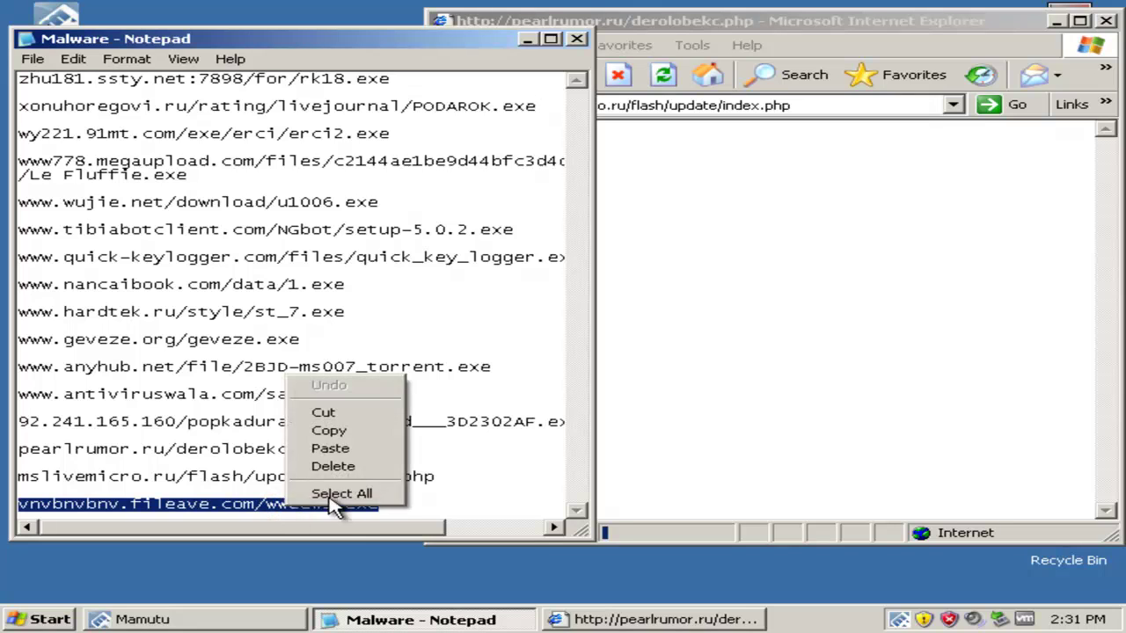
{"action": "left_click", "coordinate": [328, 431]}
{"action": "left_click", "coordinate": [577, 40]}
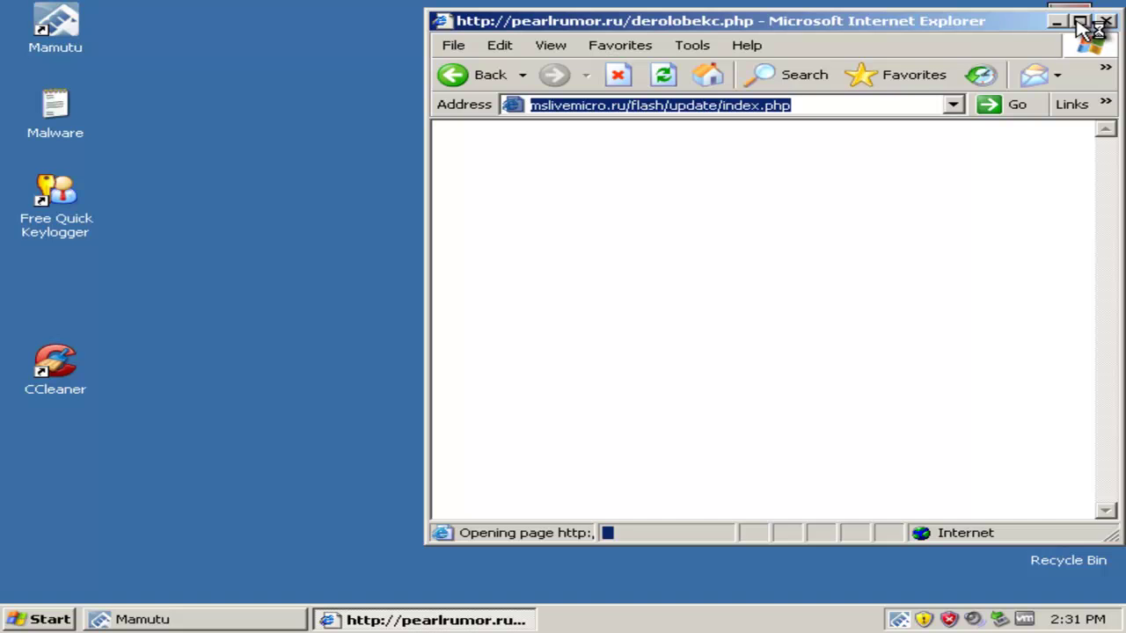
{"action": "left_click_drag", "start_coordinate": [893, 19], "coordinate": [729, 24]}
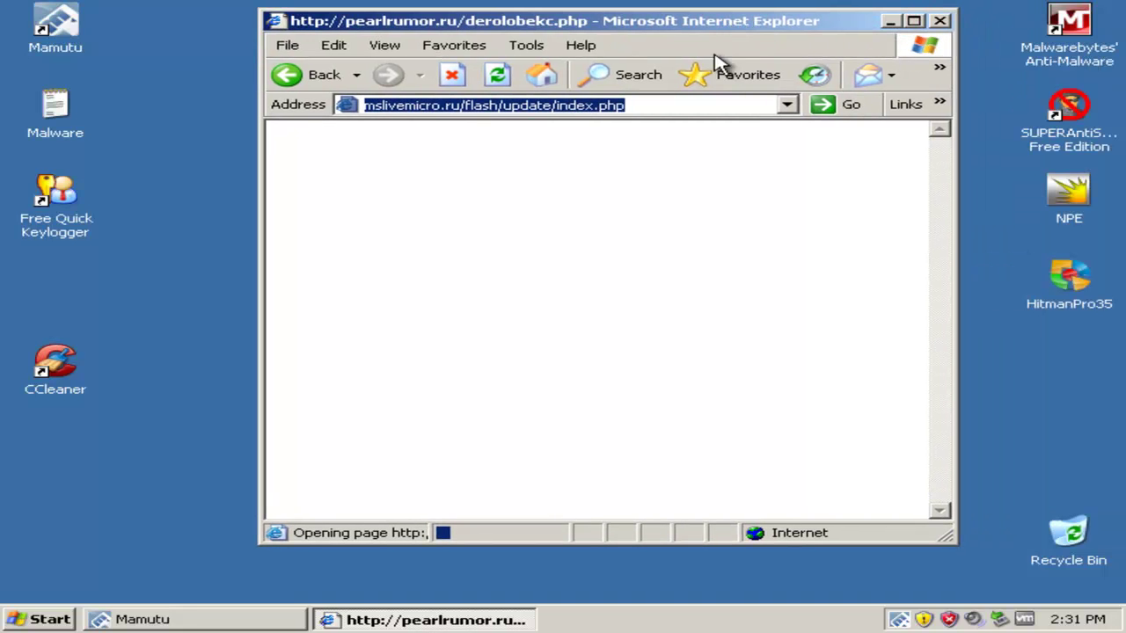
{"action": "right_click", "coordinate": [515, 105]}
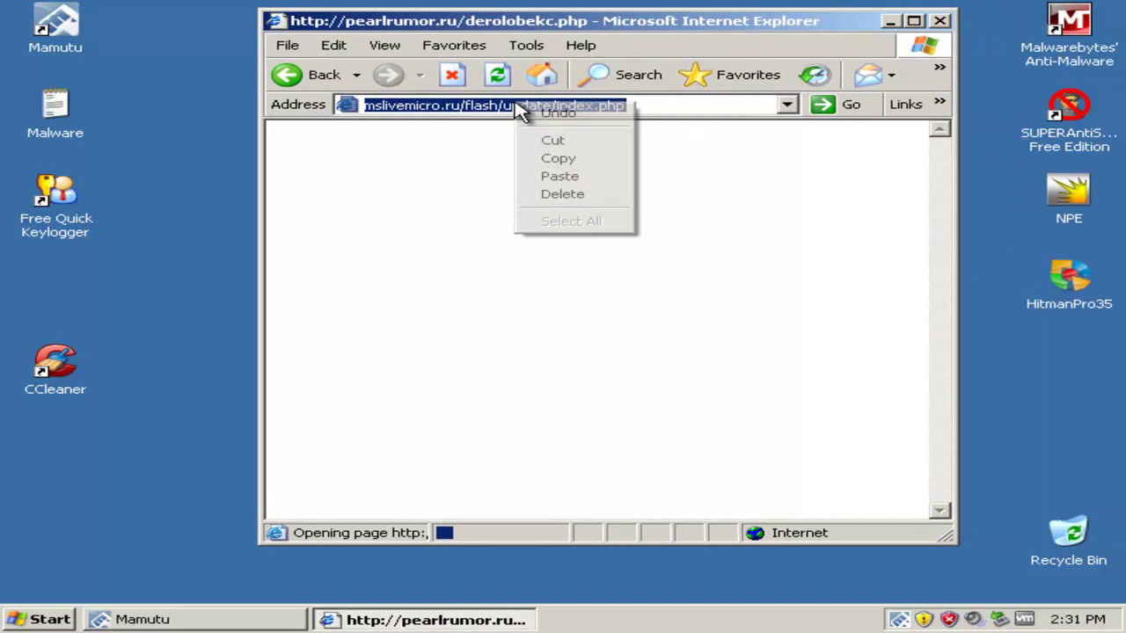
{"action": "left_click", "coordinate": [560, 177]}
{"action": "key", "text": "Return"}
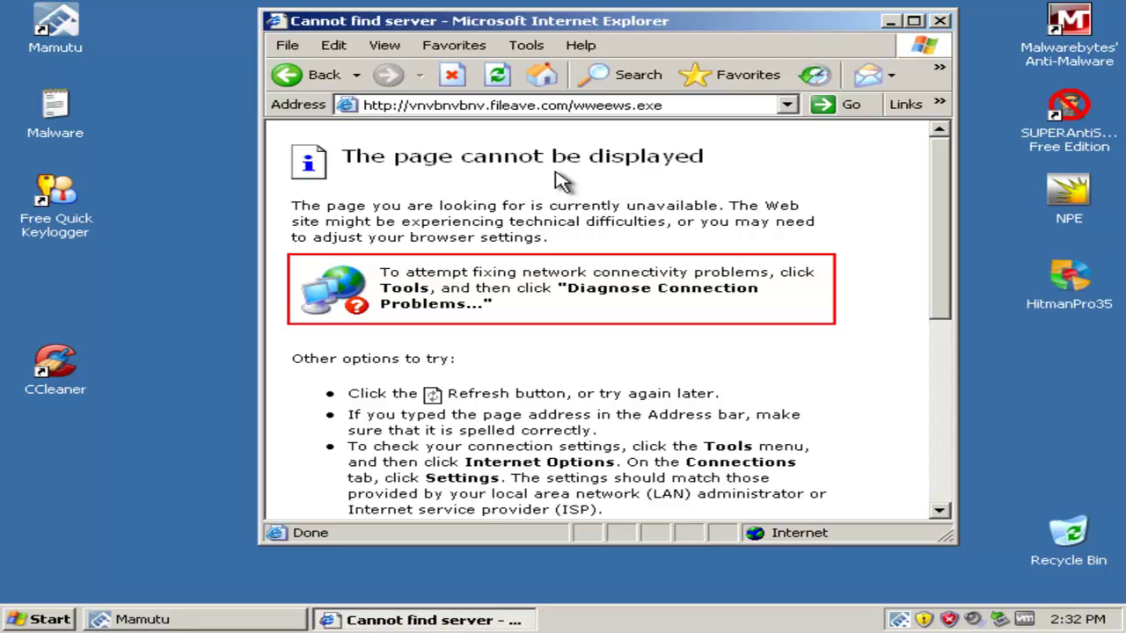
Close Internet Explorer and switch to Mamutu to view its Processes section
{"action": "left_click", "coordinate": [940, 21]}
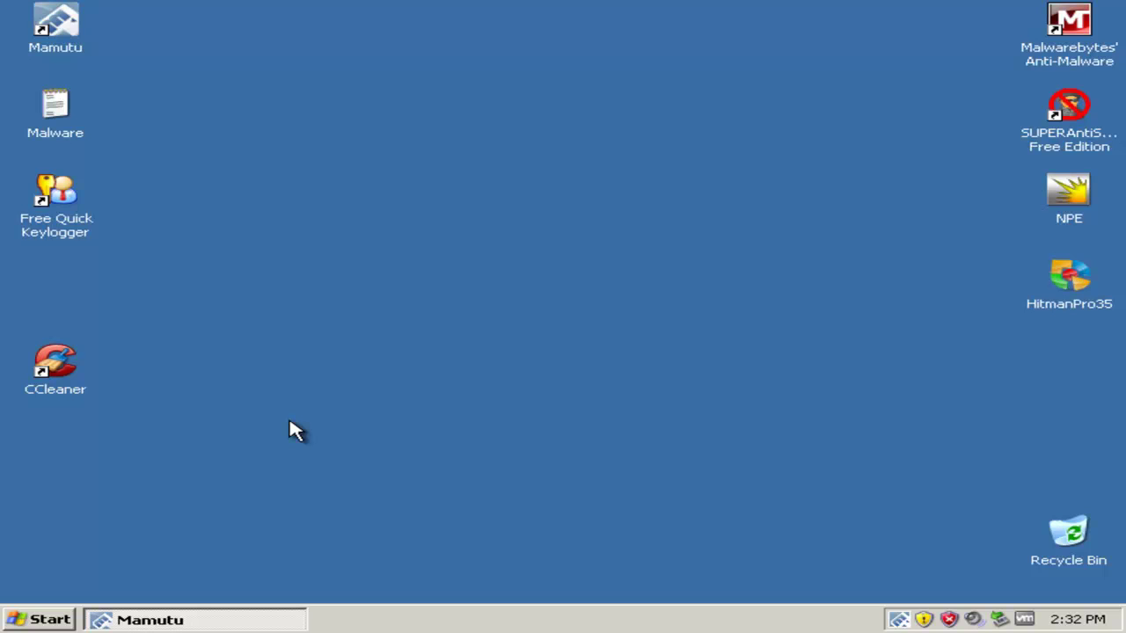
{"action": "left_click", "coordinate": [193, 620]}
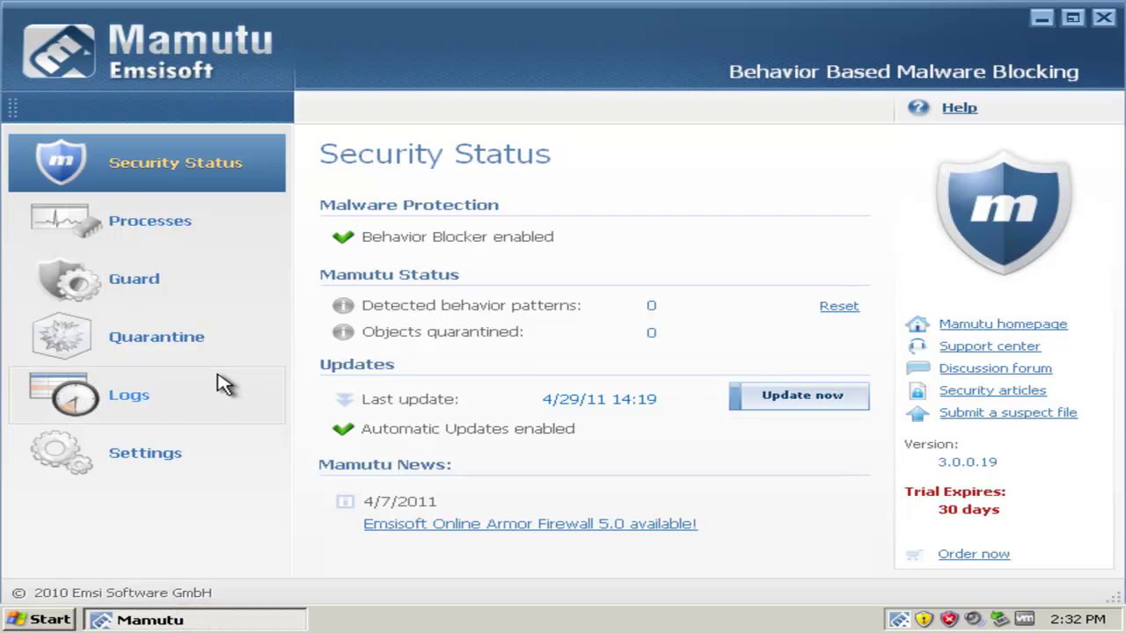
{"action": "left_click", "coordinate": [224, 230]}
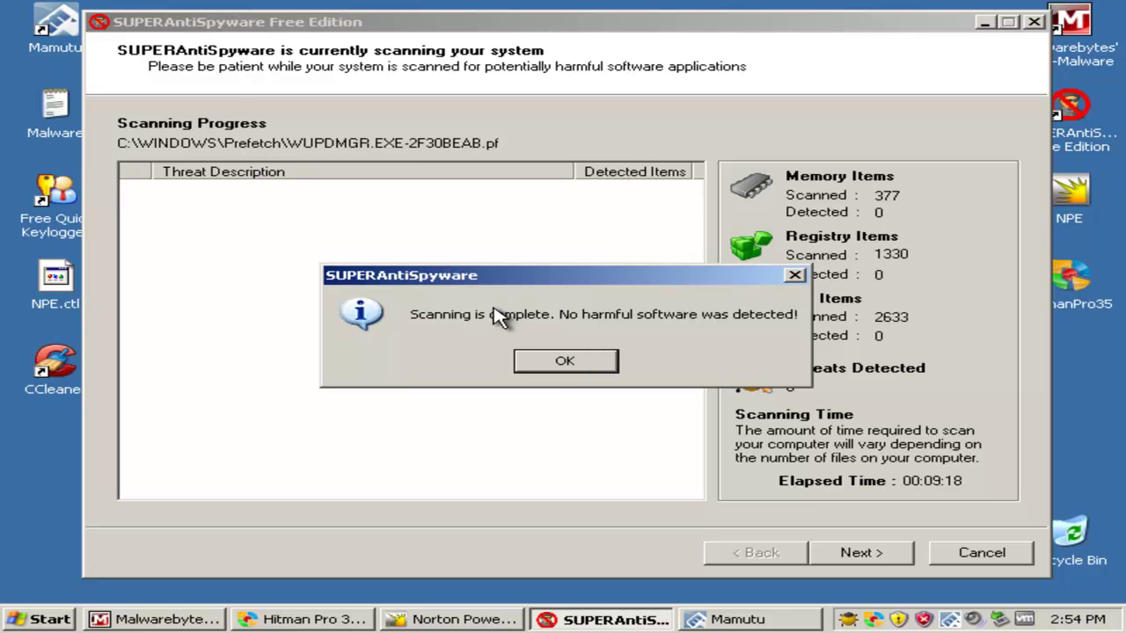
Acknowledge the completed SUPERAntiSpyware scan and close the program
{"action": "left_click", "coordinate": [563, 362]}
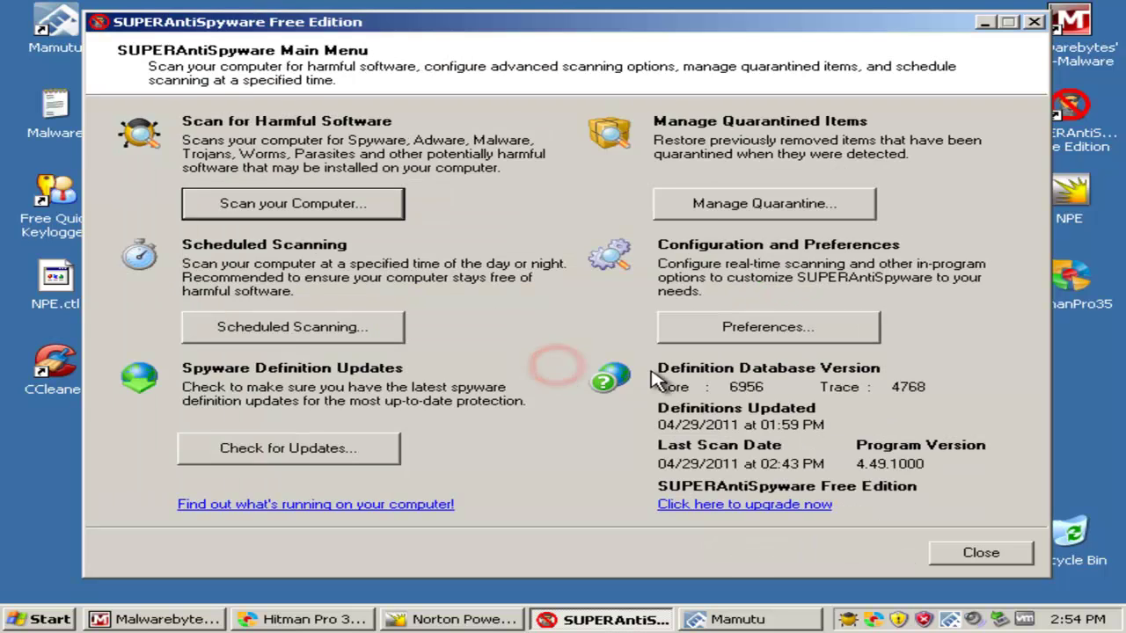
{"action": "left_click", "coordinate": [981, 553]}
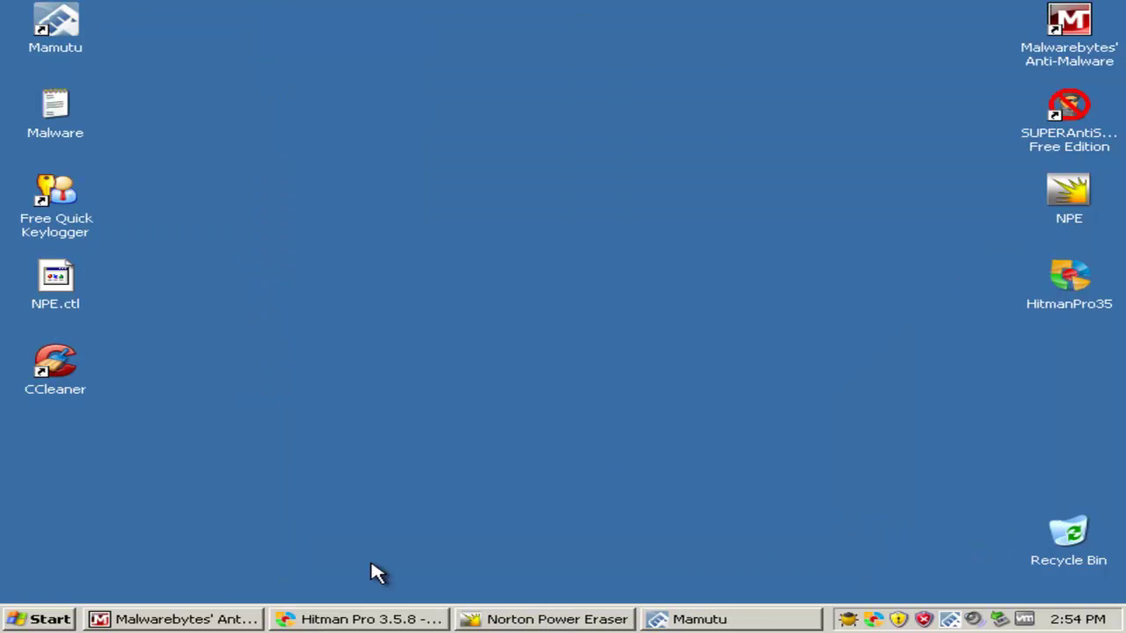
Switch to Malwarebytes' Anti-Malware and remove the selected Trojan.Spyeyes folder c:\Recycle.Bin
{"action": "left_click", "coordinate": [233, 621]}
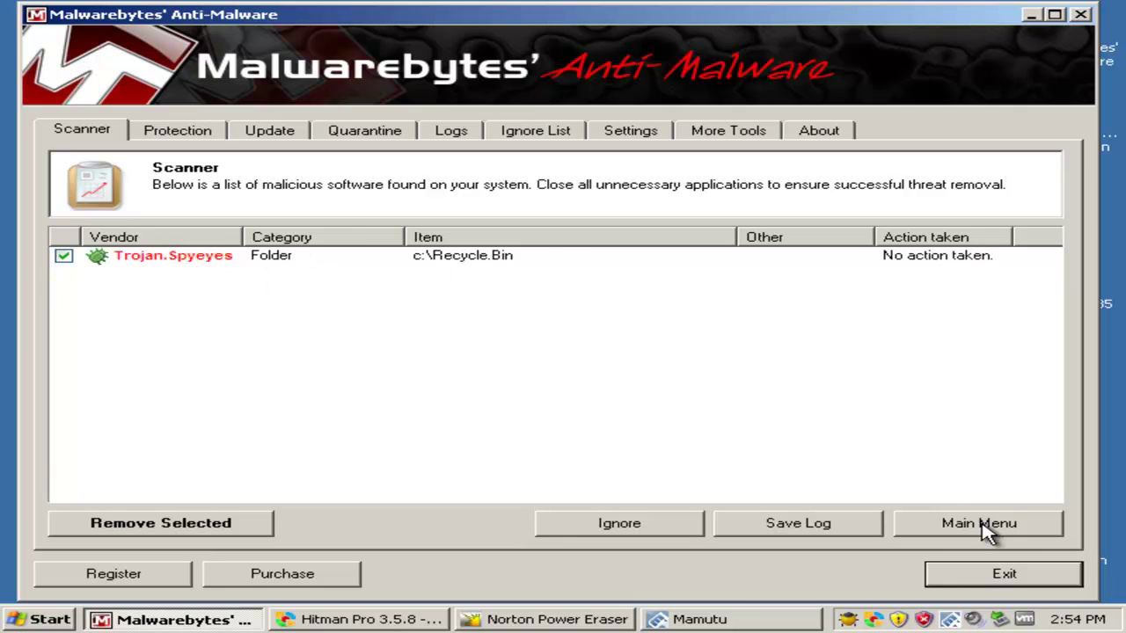
{"action": "left_click", "coordinate": [187, 526]}
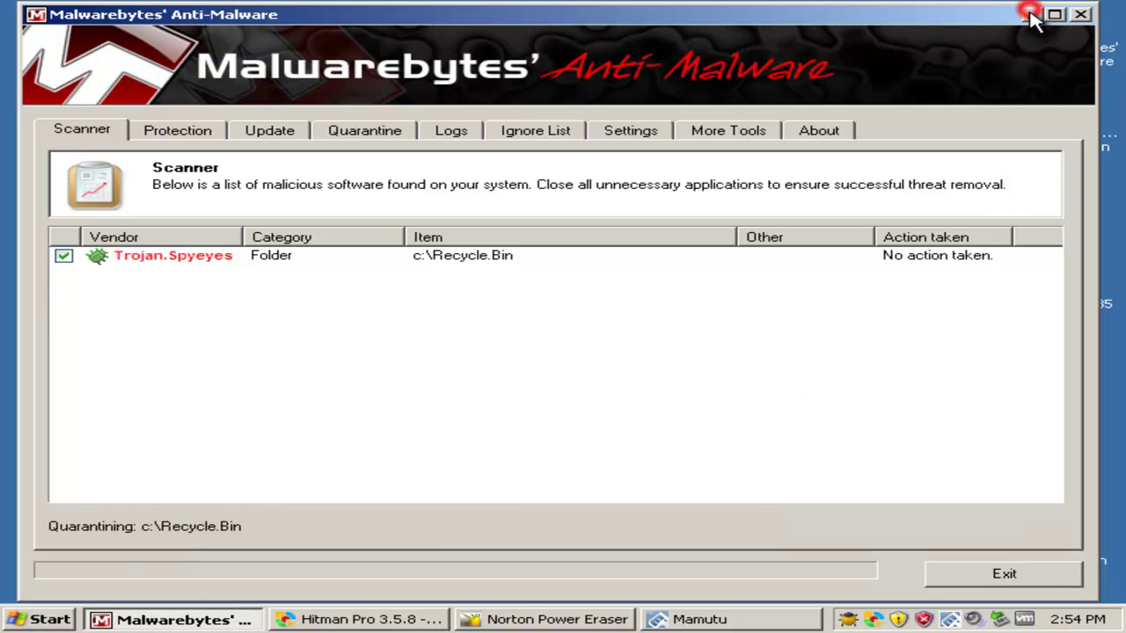
Switch to Hitman Pro, review its list of detected Free Quick Keylogger files and minimize it to reveal the Malwarebytes log
{"action": "left_click", "coordinate": [412, 617]}
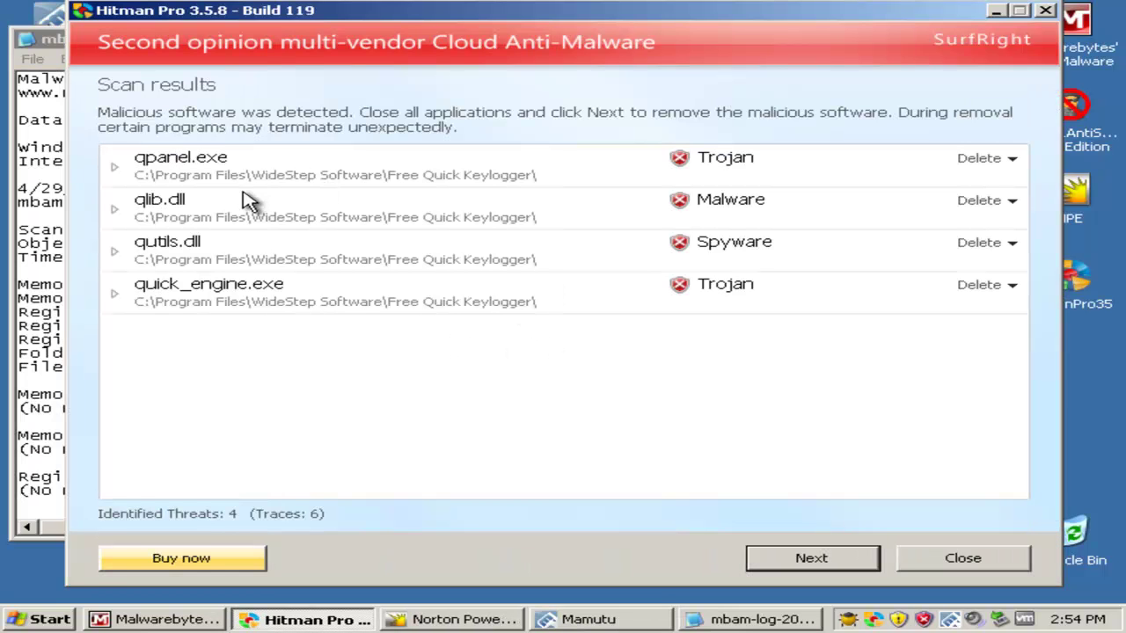
{"action": "left_click", "coordinate": [52, 42]}
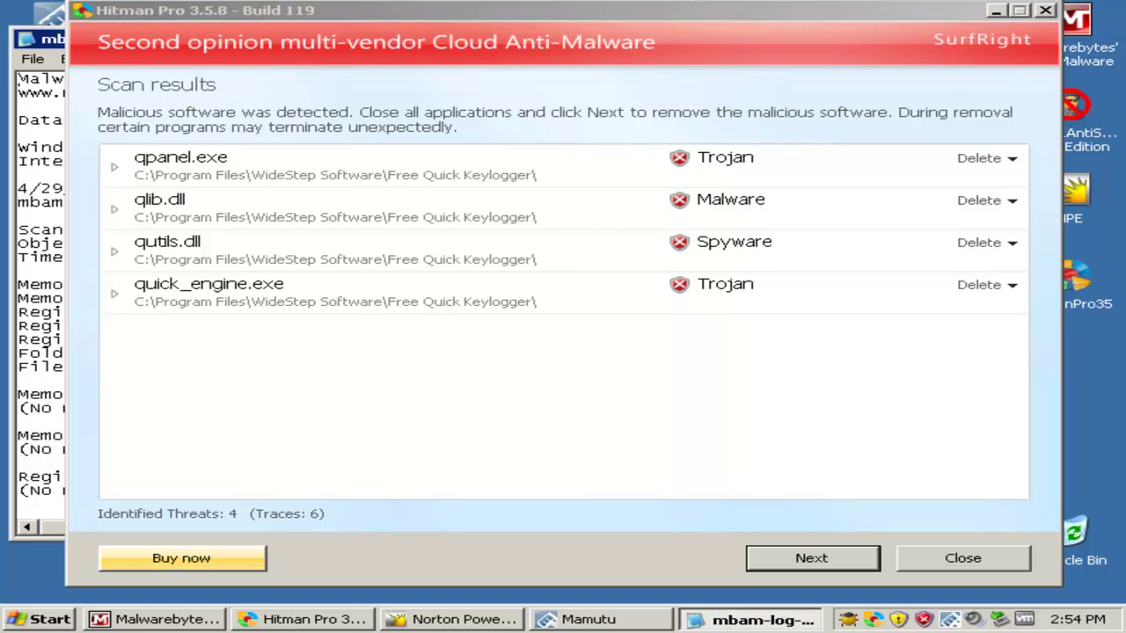
{"action": "left_click", "coordinate": [998, 12]}
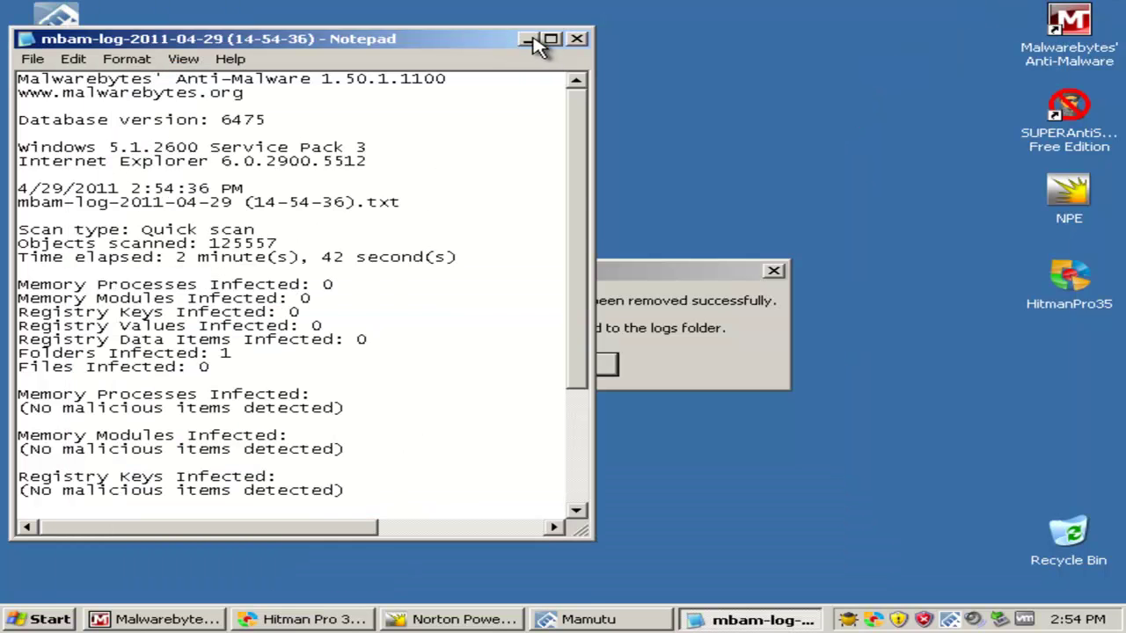
Uncover and select the Free Quick Keylogger desktop shortcut, and close the Malwarebytes log and its removal message
{"action": "left_click_drag", "start_coordinate": [475, 39], "coordinate": [803, 45]}
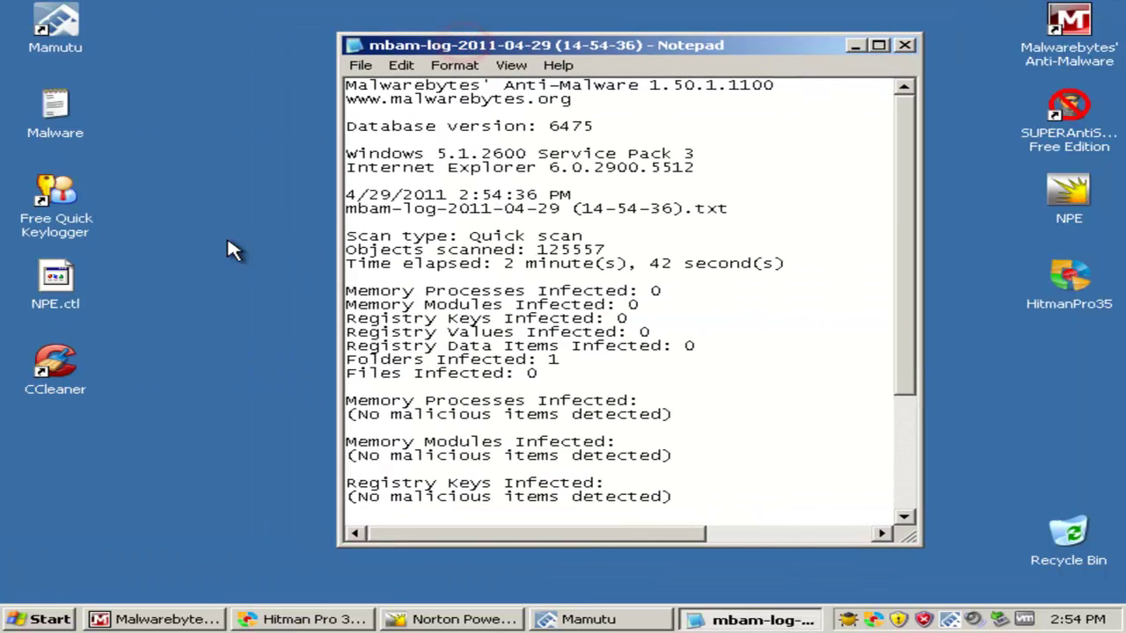
{"action": "left_click", "coordinate": [86, 228]}
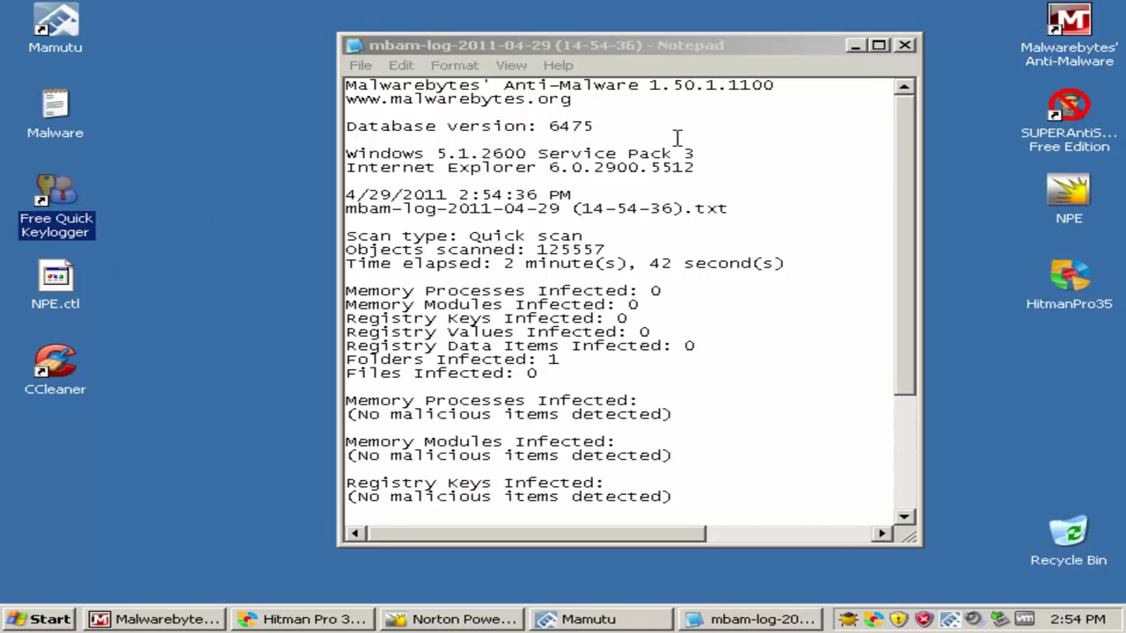
{"action": "left_click", "coordinate": [904, 45]}
{"action": "left_click", "coordinate": [567, 369]}
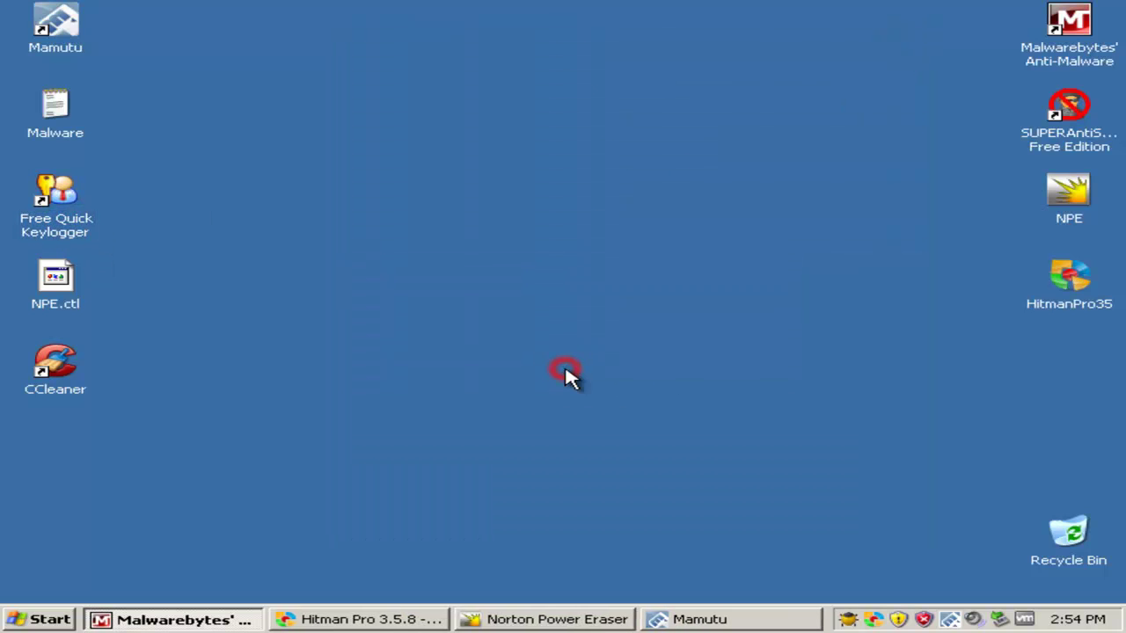
Review Norton Power Eraser's scan results, minimize it, and close Malwarebytes' Anti-Malware
{"action": "left_click", "coordinate": [483, 620]}
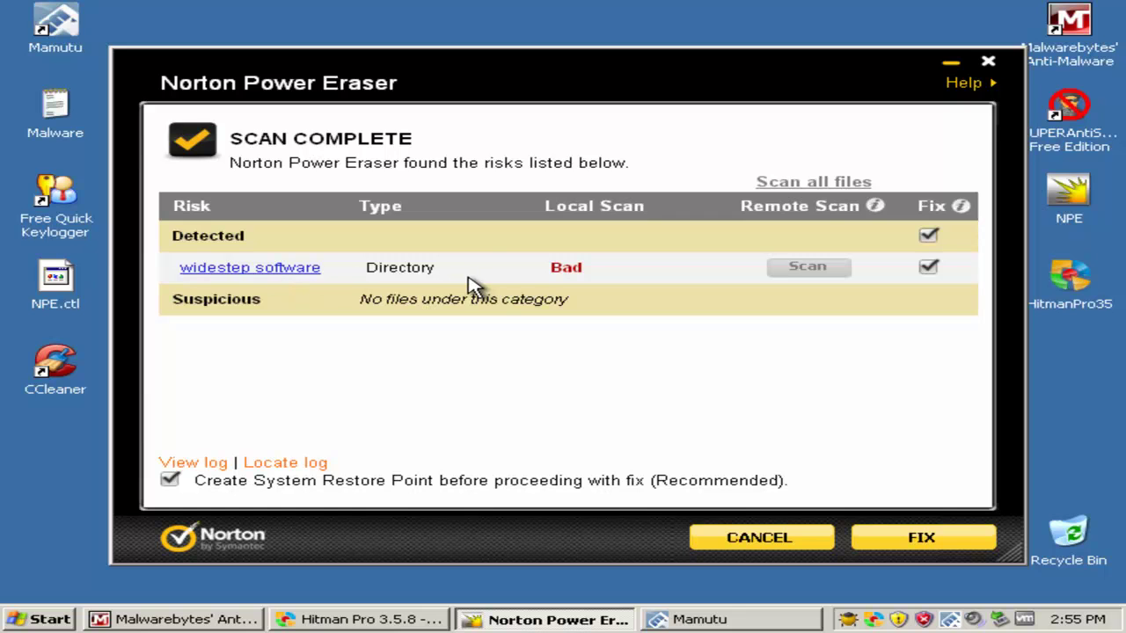
{"action": "left_click", "coordinate": [955, 63]}
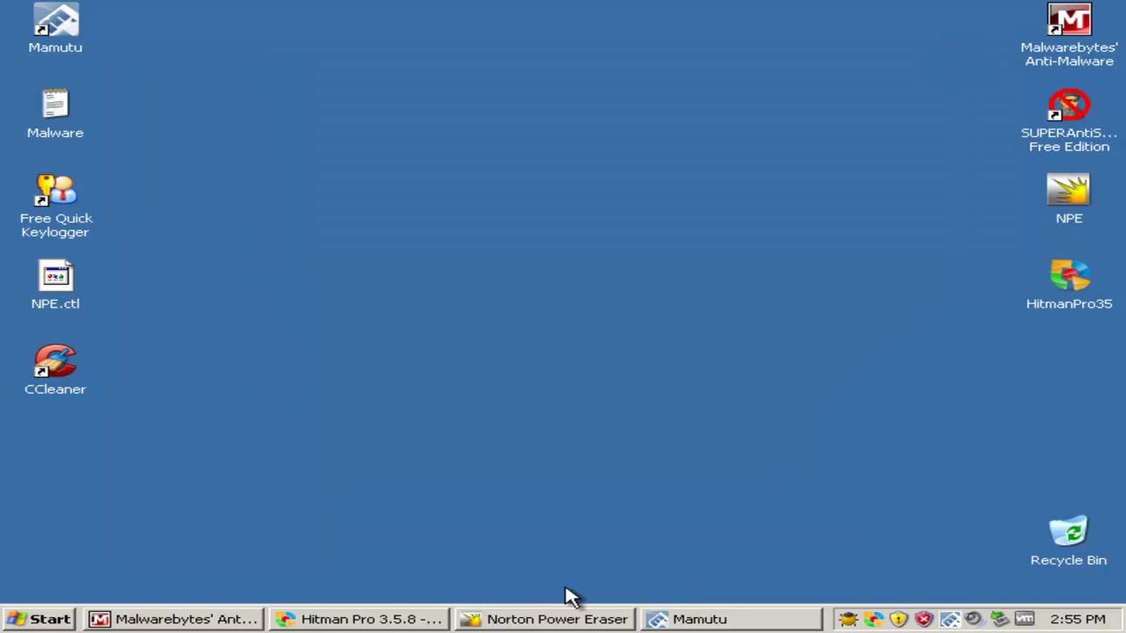
{"action": "left_click", "coordinate": [231, 616]}
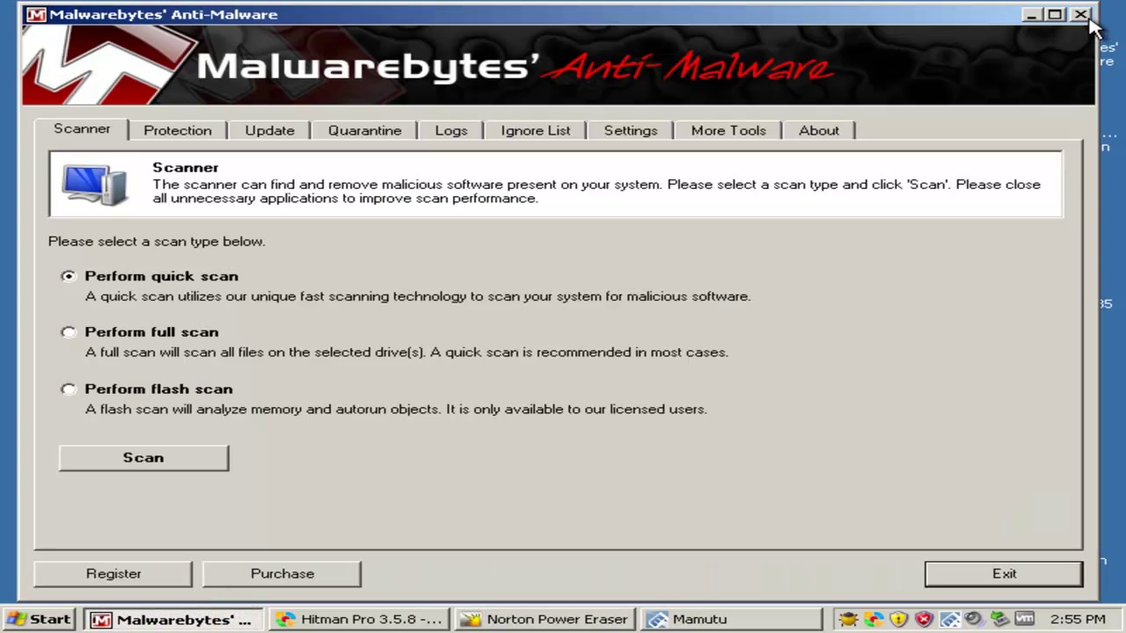
{"action": "left_click", "coordinate": [1082, 16]}
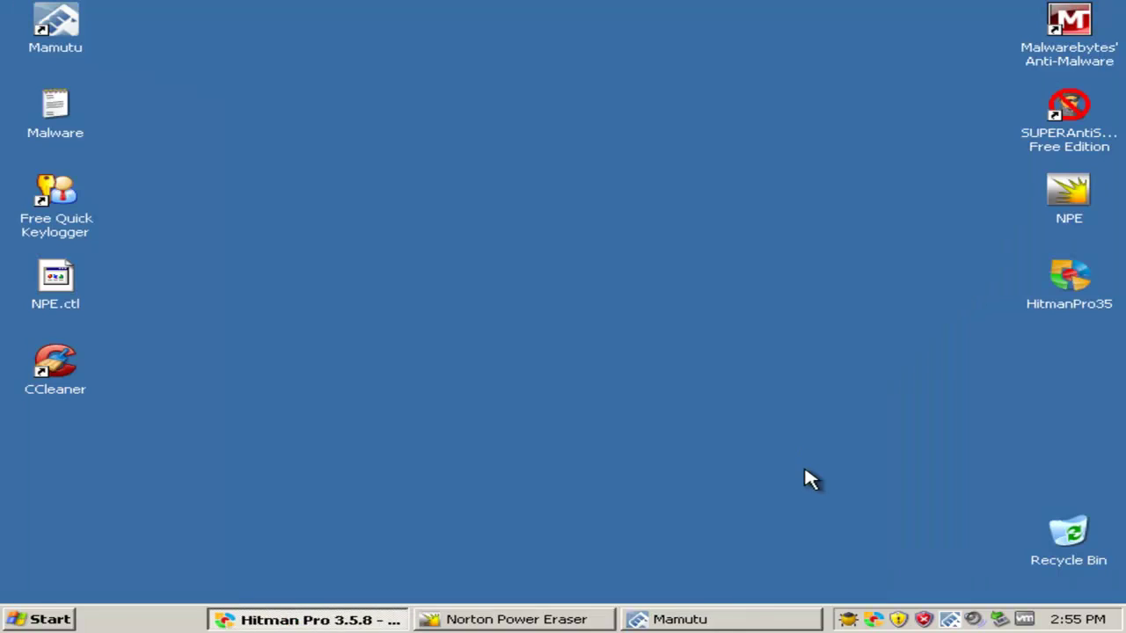
Switch to Mamutu, check its Security Status page and minimize the window
{"action": "left_click", "coordinate": [662, 621]}
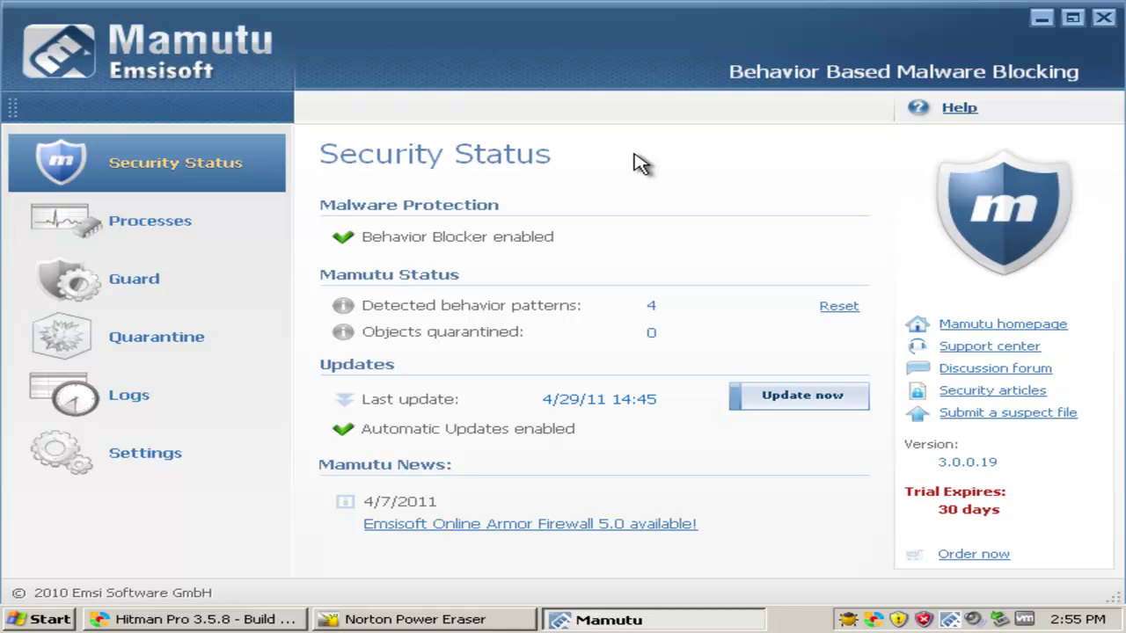
{"action": "left_click", "coordinate": [1043, 21]}
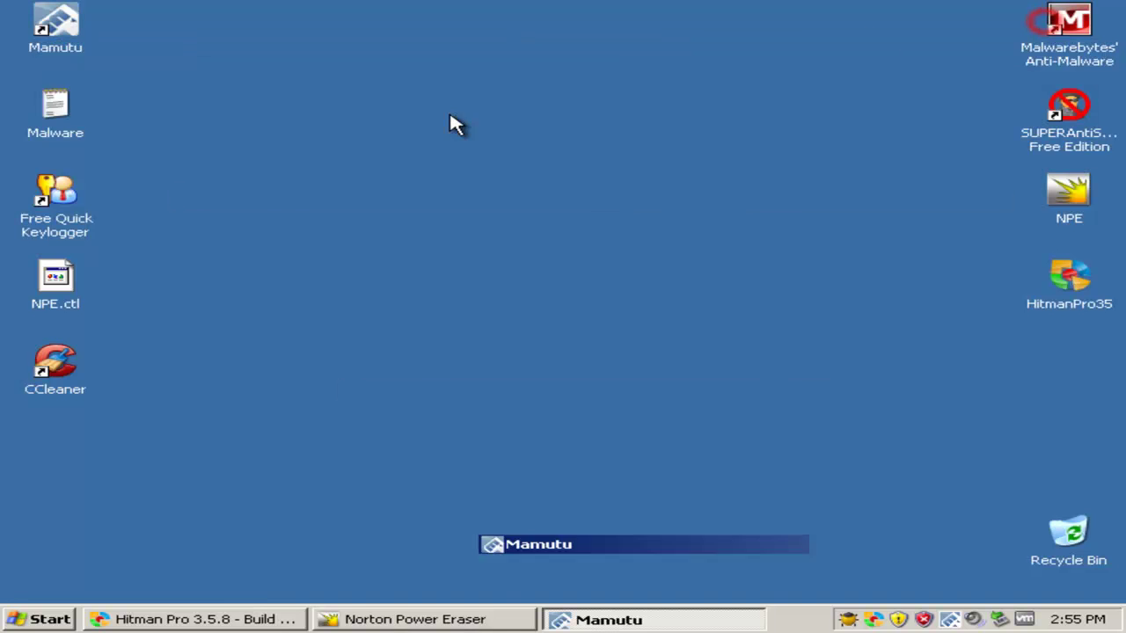
Launch Free Quick Keylogger and answer Mamutu's alert for quick_engine.exe with Block program and Quarantine
{"action": "double_click", "coordinate": [66, 228]}
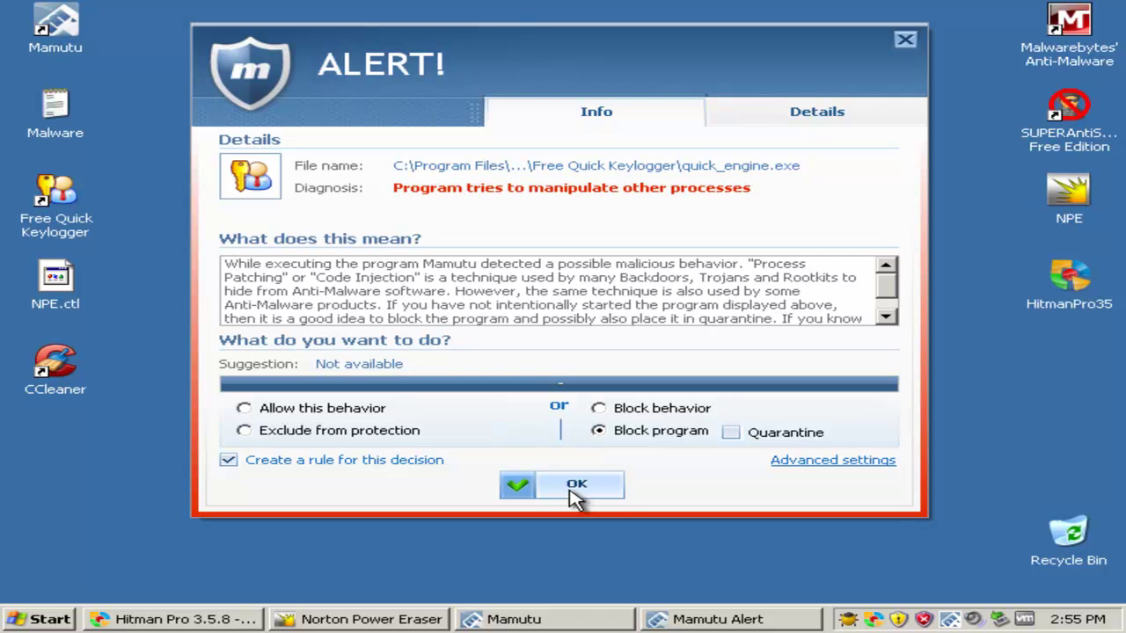
{"action": "left_click", "coordinate": [731, 432]}
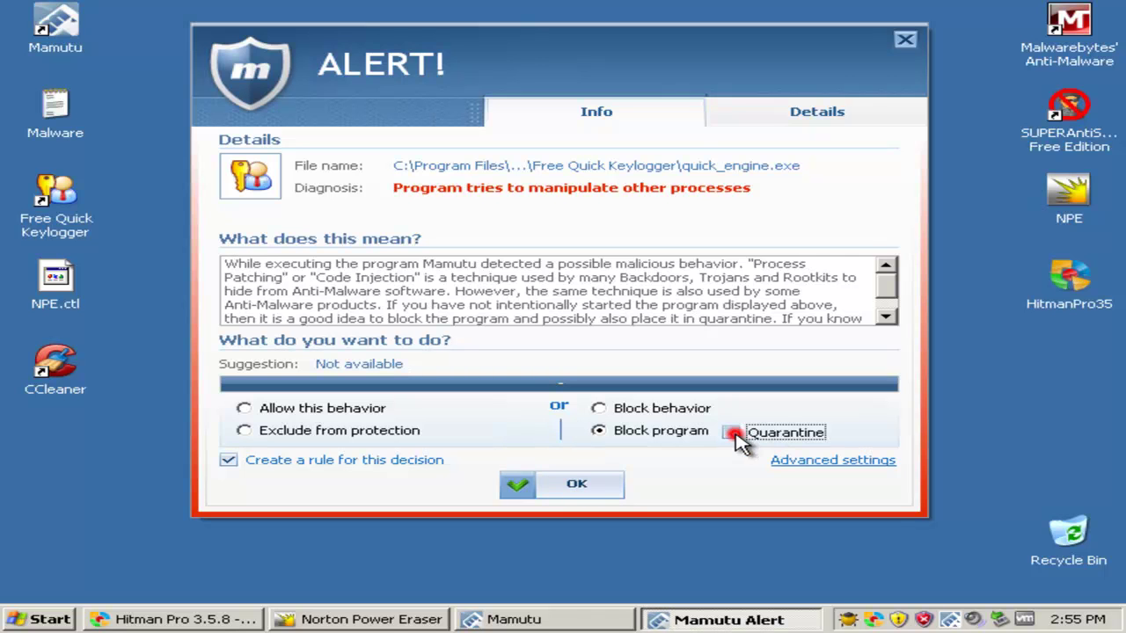
{"action": "left_click", "coordinate": [604, 490]}
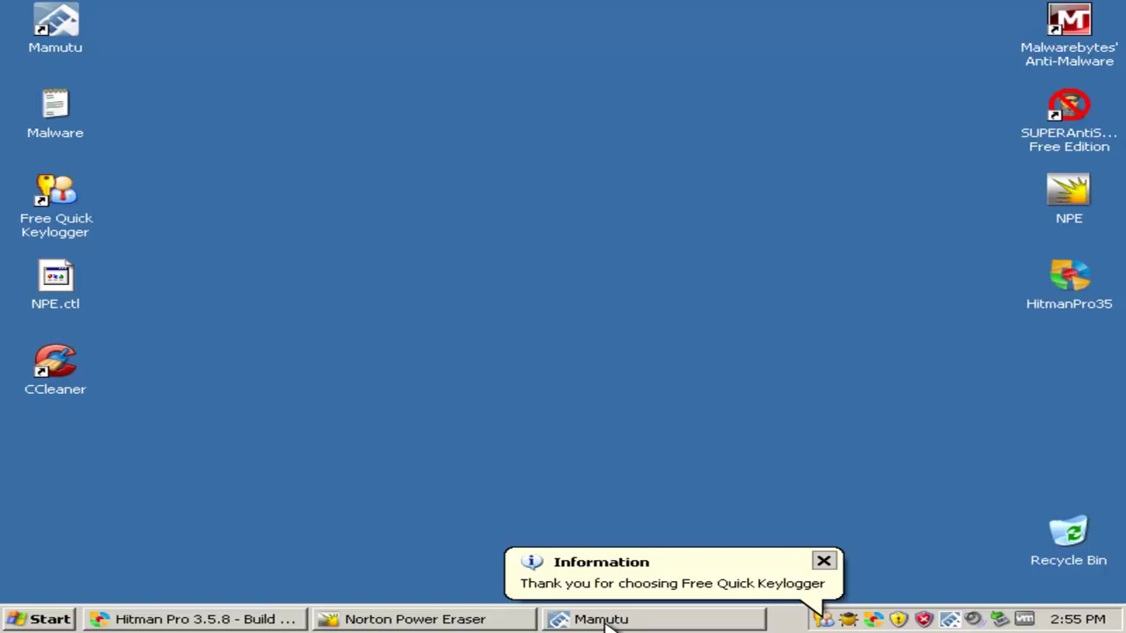
Check Mamutu's Security Status page and its Processes section, and minimize the window
{"action": "left_click", "coordinate": [603, 623]}
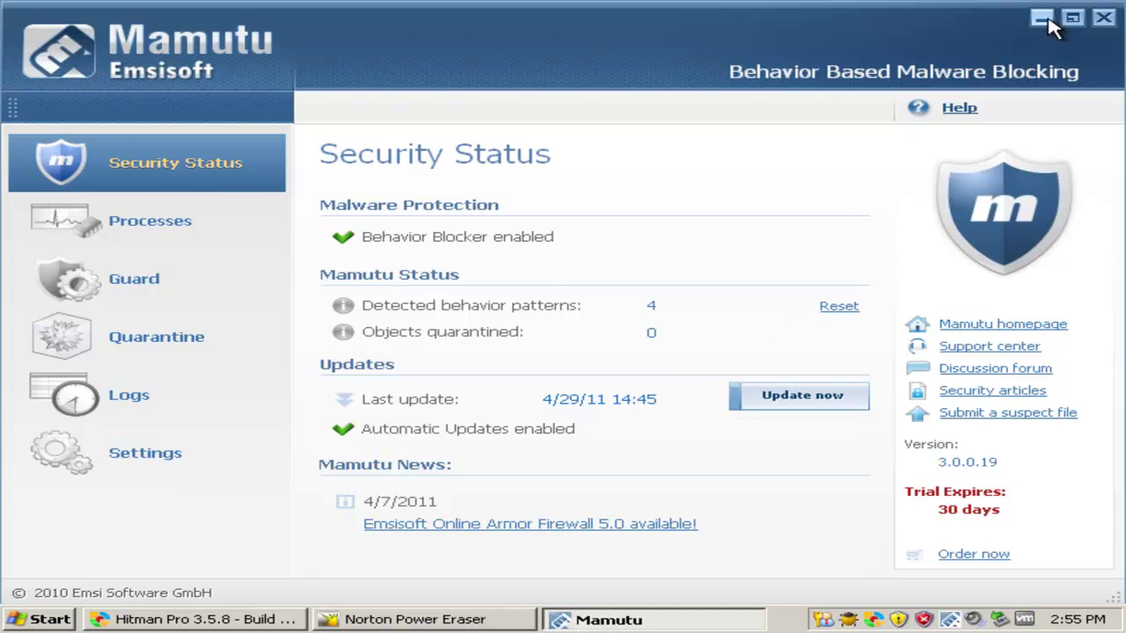
{"action": "left_click", "coordinate": [148, 239]}
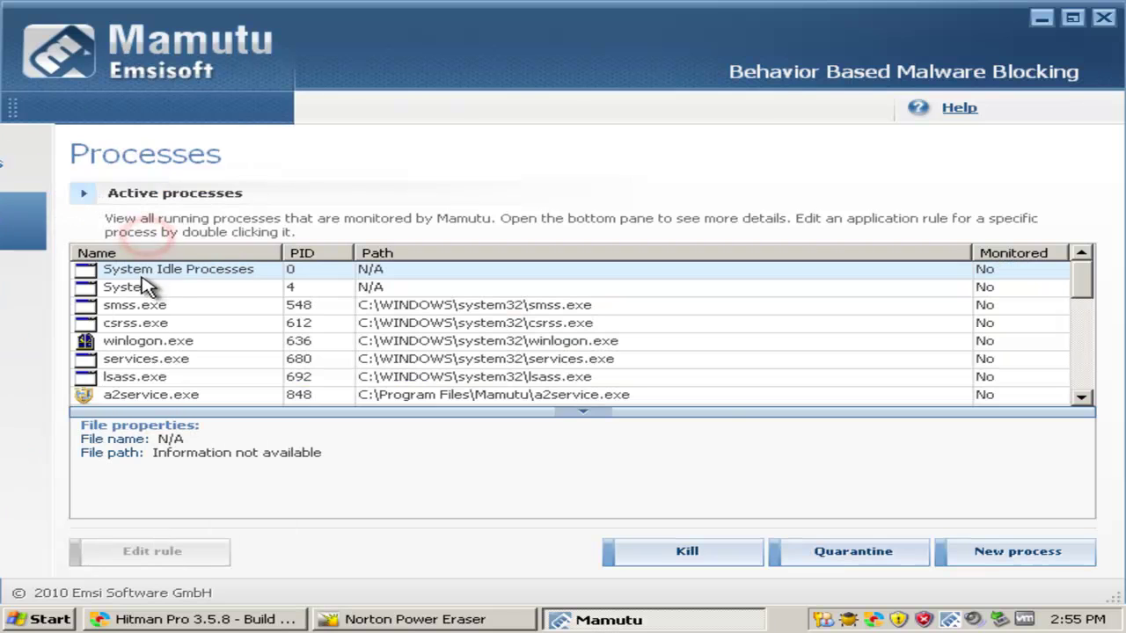
{"action": "left_click", "coordinate": [1044, 20]}
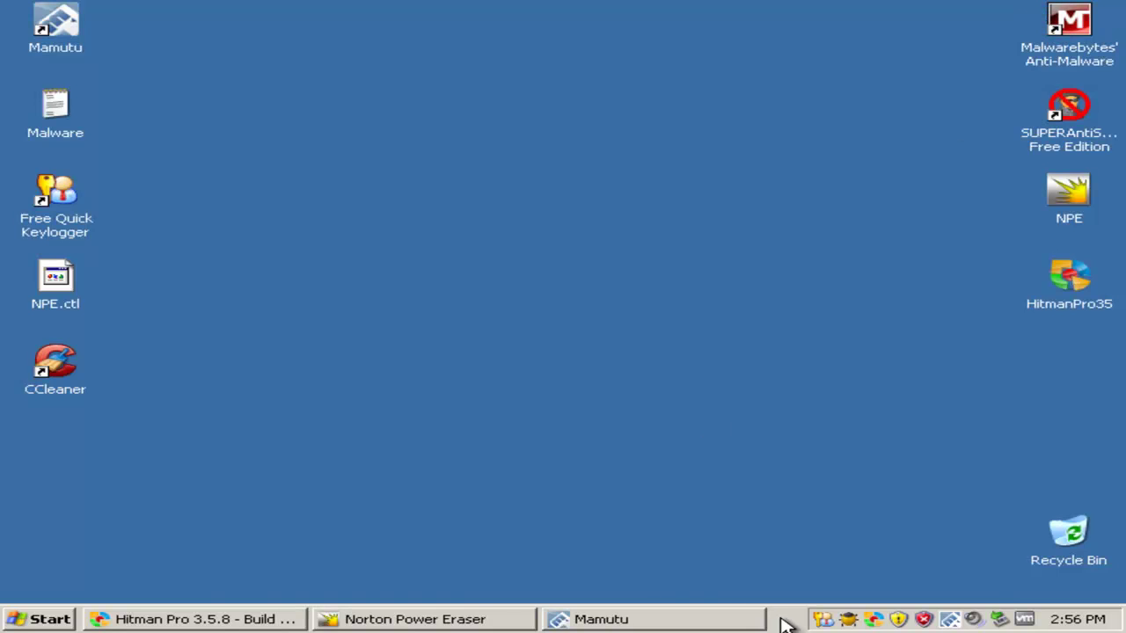
Open Windows Task Manager, sort the processes by image name in descending order, check mamutu.exe's memory usage and close it
{"action": "right_click", "coordinate": [786, 625]}
{"action": "left_click", "coordinate": [870, 560]}
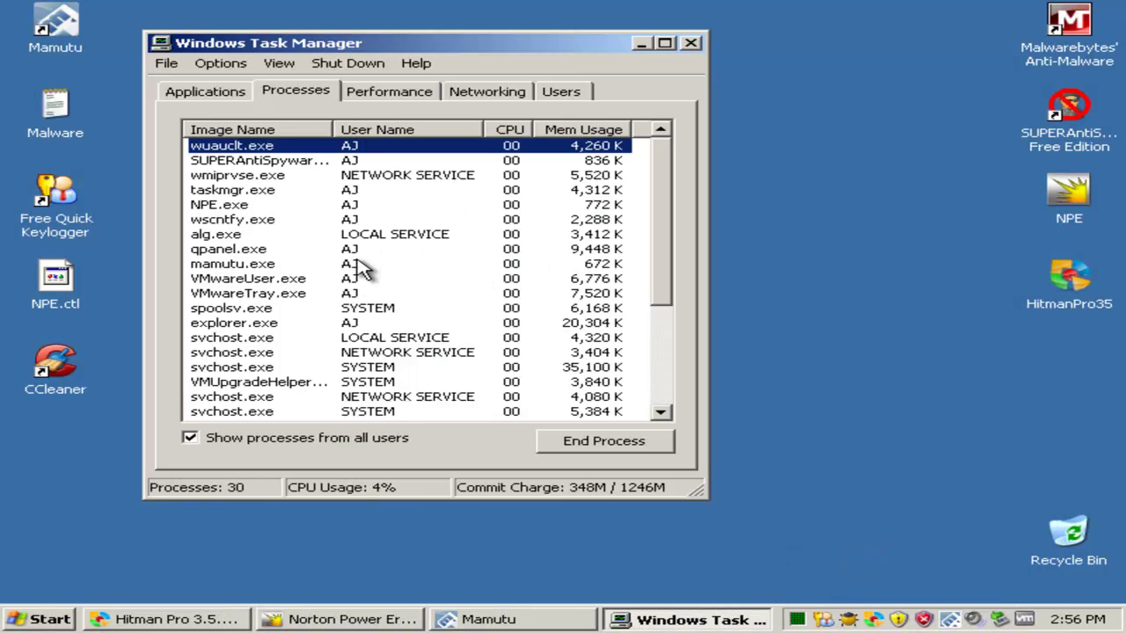
{"action": "left_click", "coordinate": [236, 128]}
{"action": "left_click", "coordinate": [242, 130]}
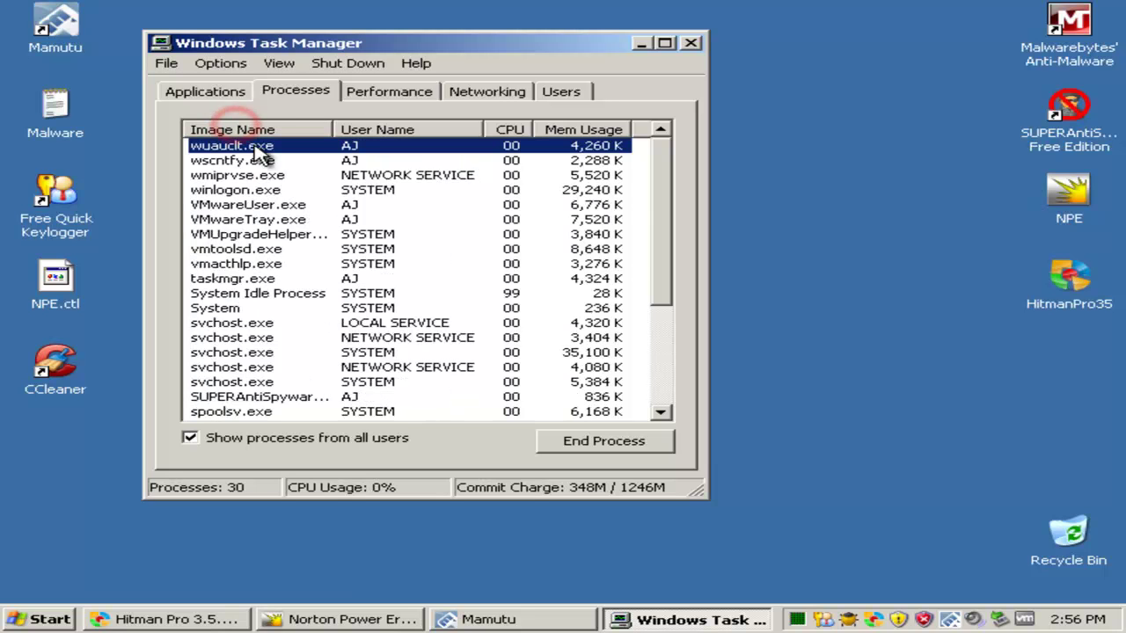
{"action": "left_click_drag", "start_coordinate": [661, 246], "coordinate": [632, 401]}
{"action": "left_click", "coordinate": [345, 326]}
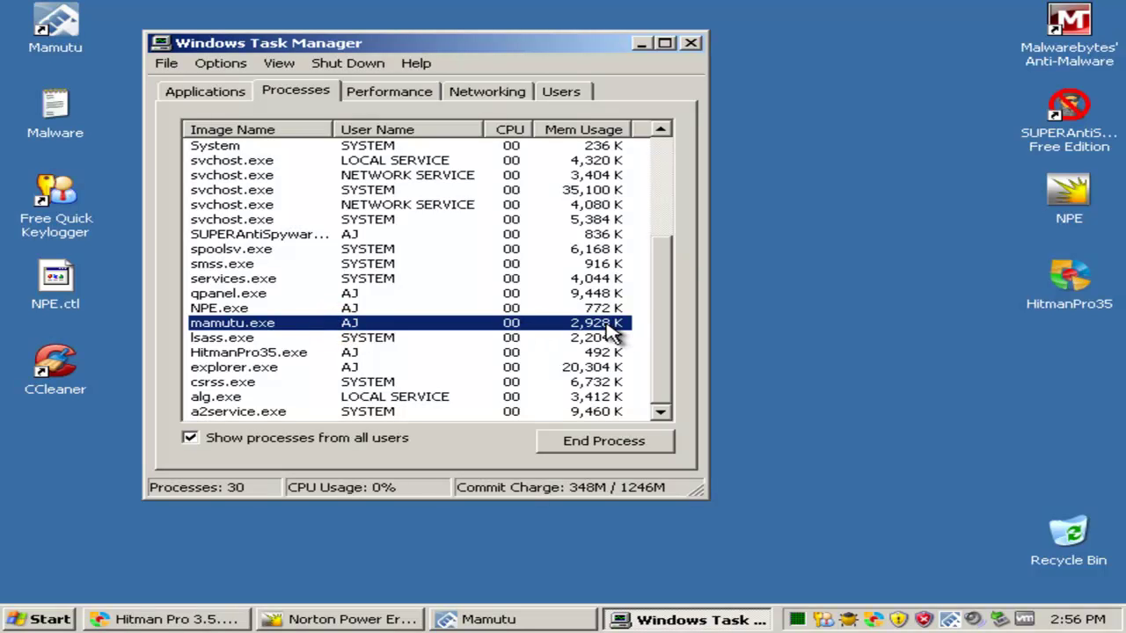
{"action": "left_click", "coordinate": [690, 42]}
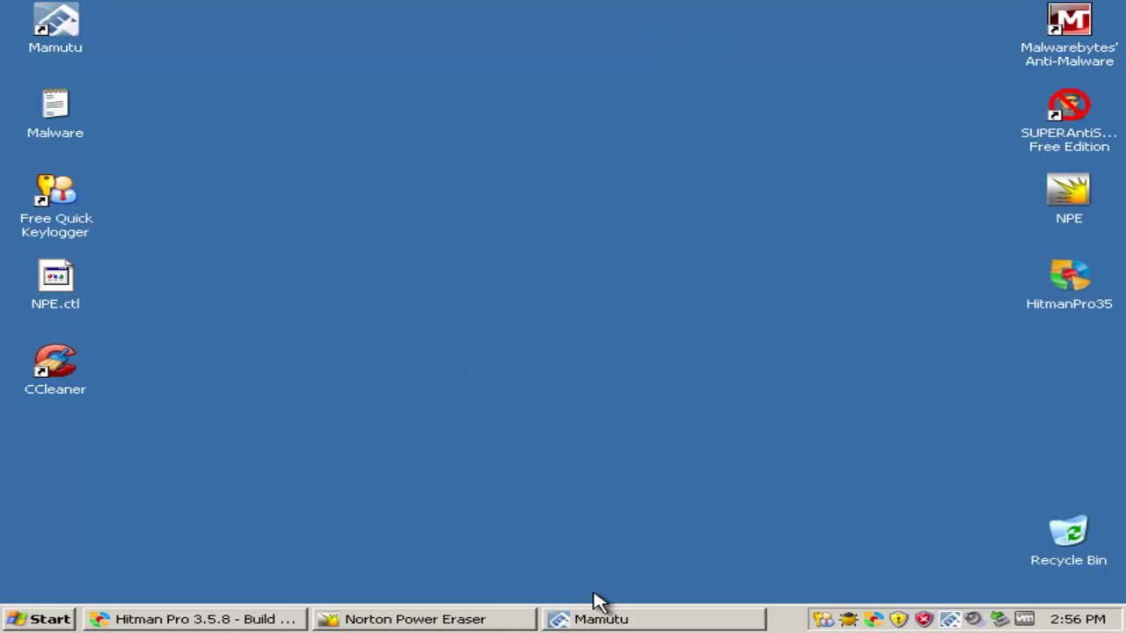
Bring Mamutu's Processes section back up for a brief look and minimize the window again
{"action": "left_click", "coordinate": [588, 622]}
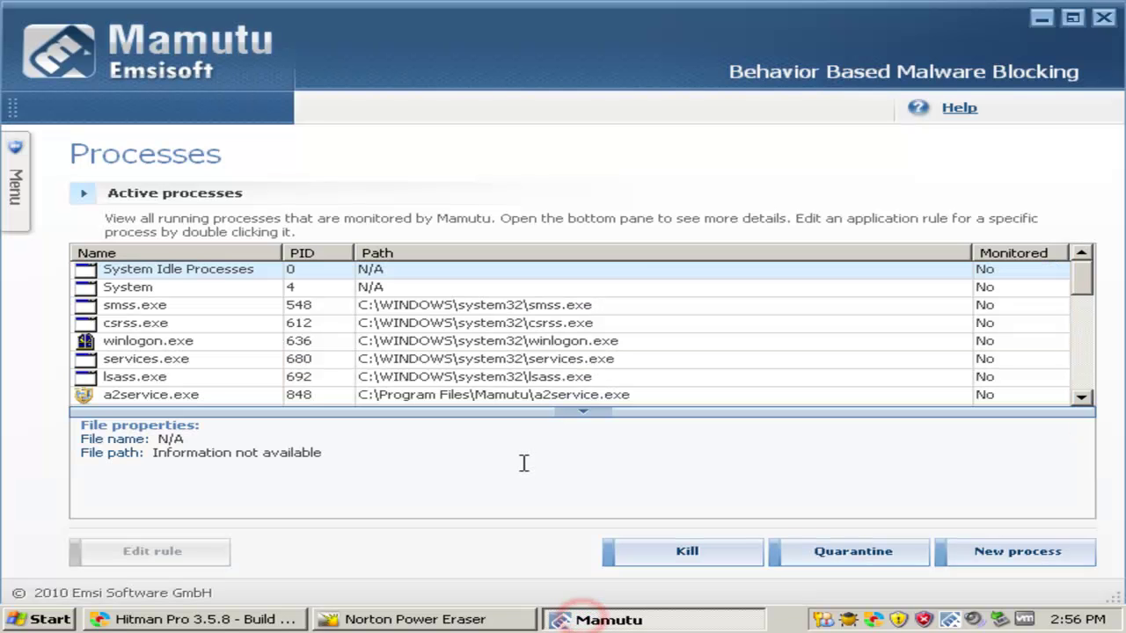
{"action": "left_click", "coordinate": [1042, 19]}
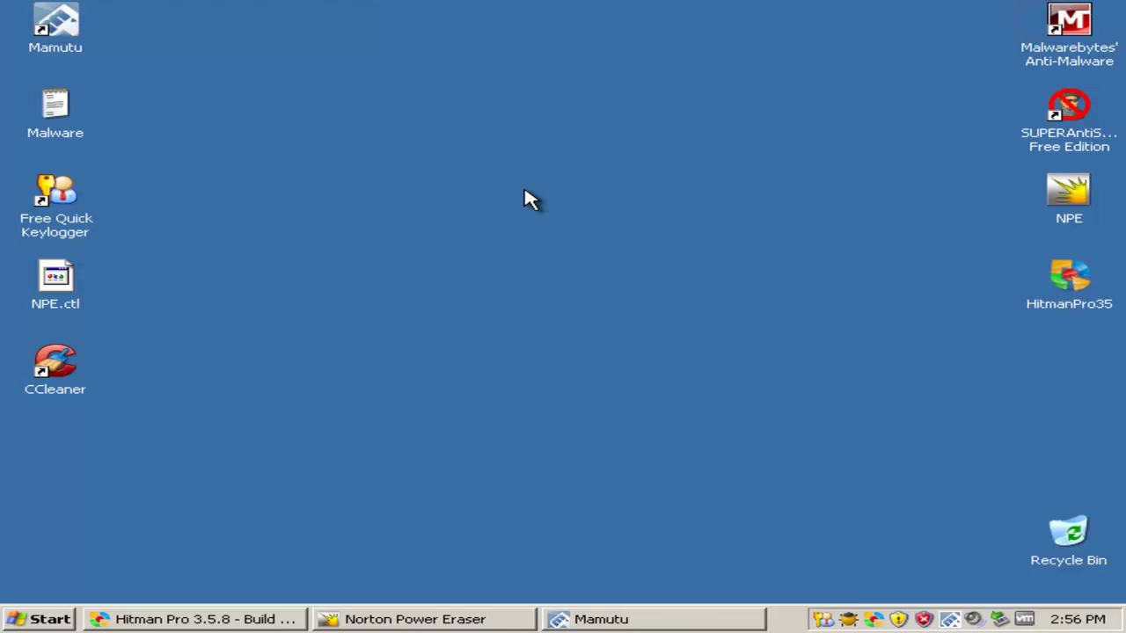